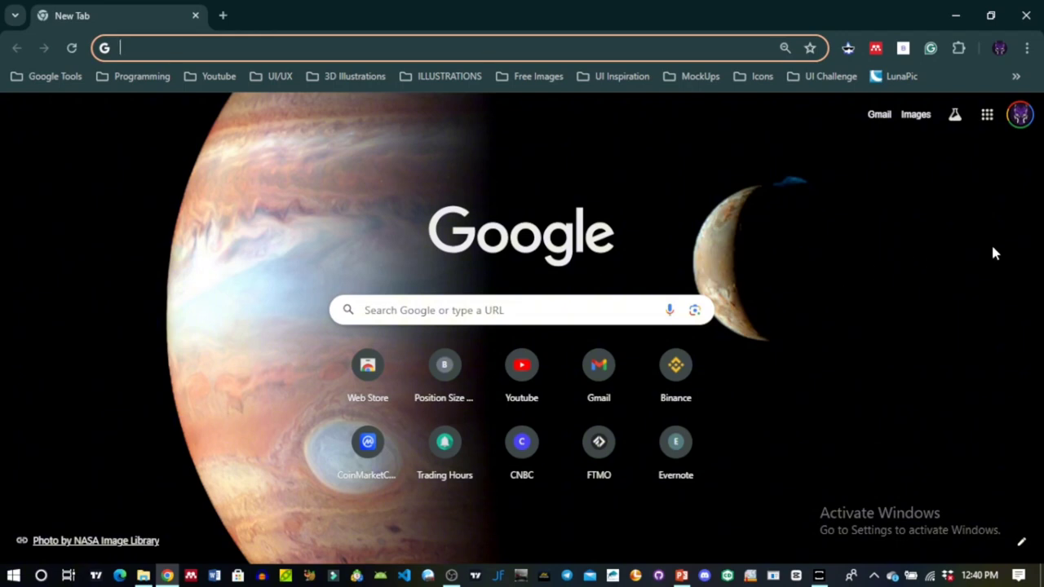
Search Google for "tradelocker" and open the official TradeLocker website from the results
{"action": "type", "text": "t"}
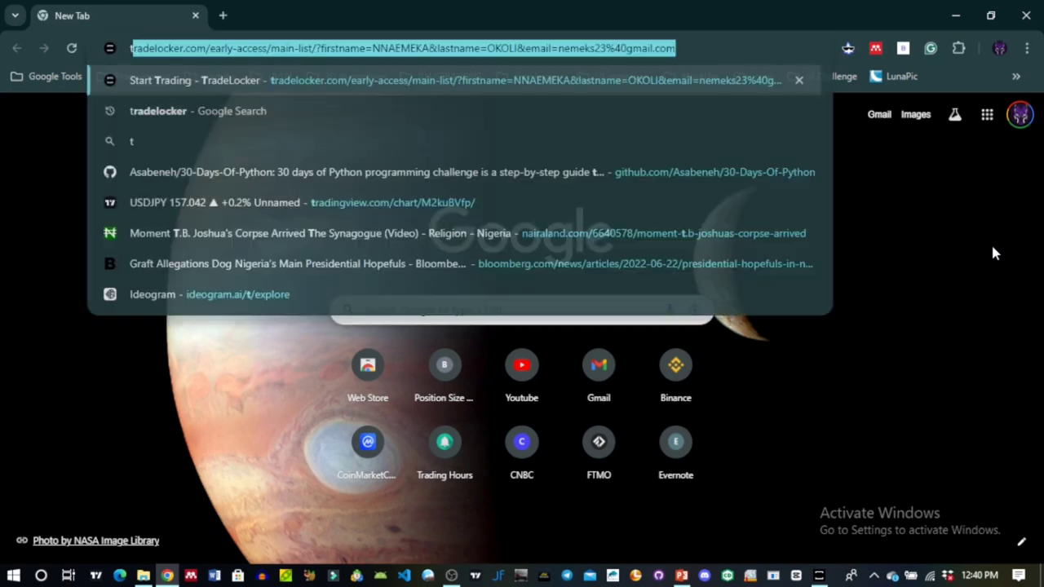
{"action": "type", "text": "radelocker"}
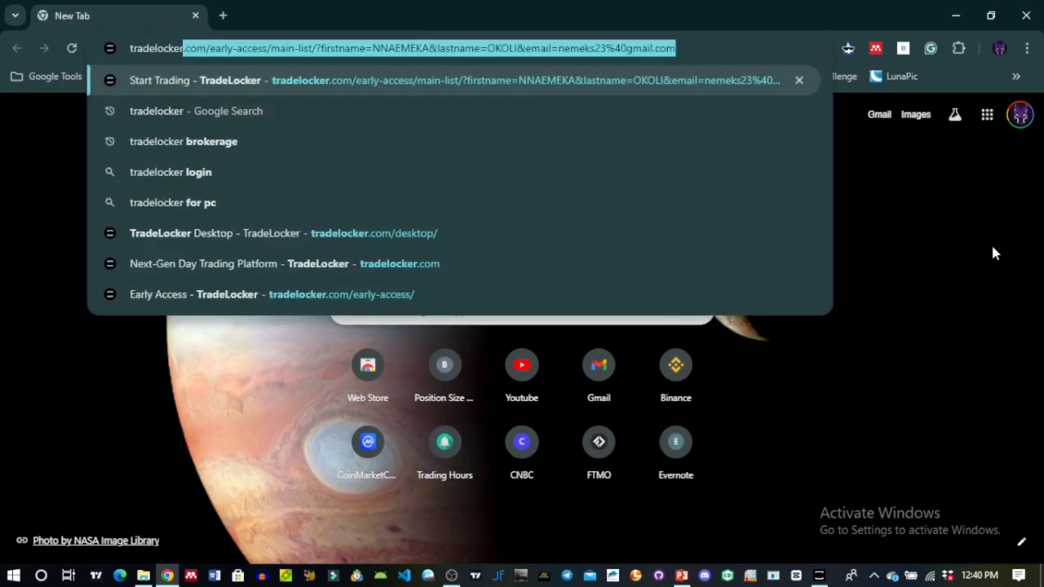
{"action": "key", "text": "Delete"}
{"action": "key", "text": "Return"}
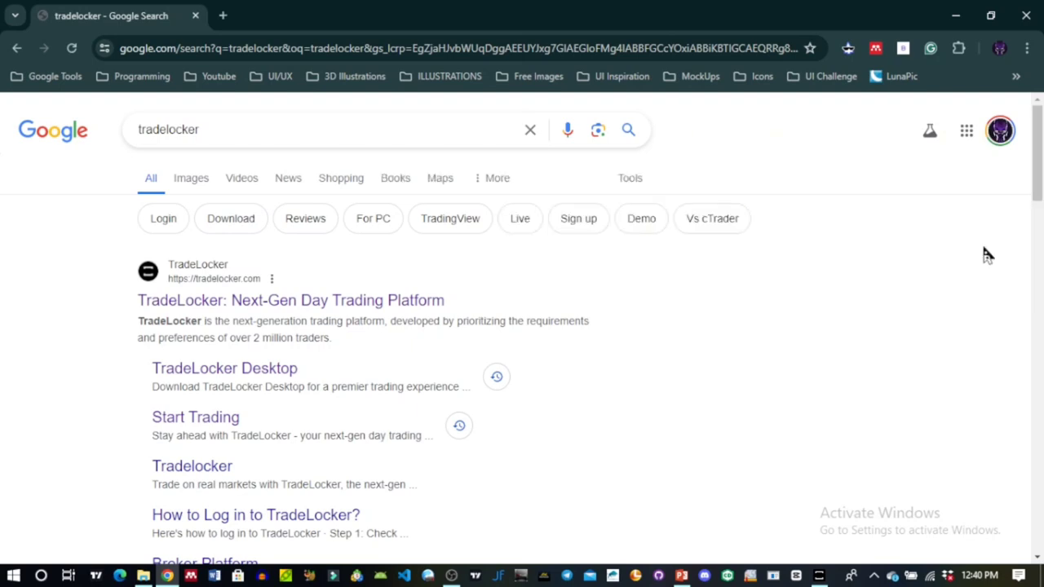
{"action": "left_click", "coordinate": [331, 302]}
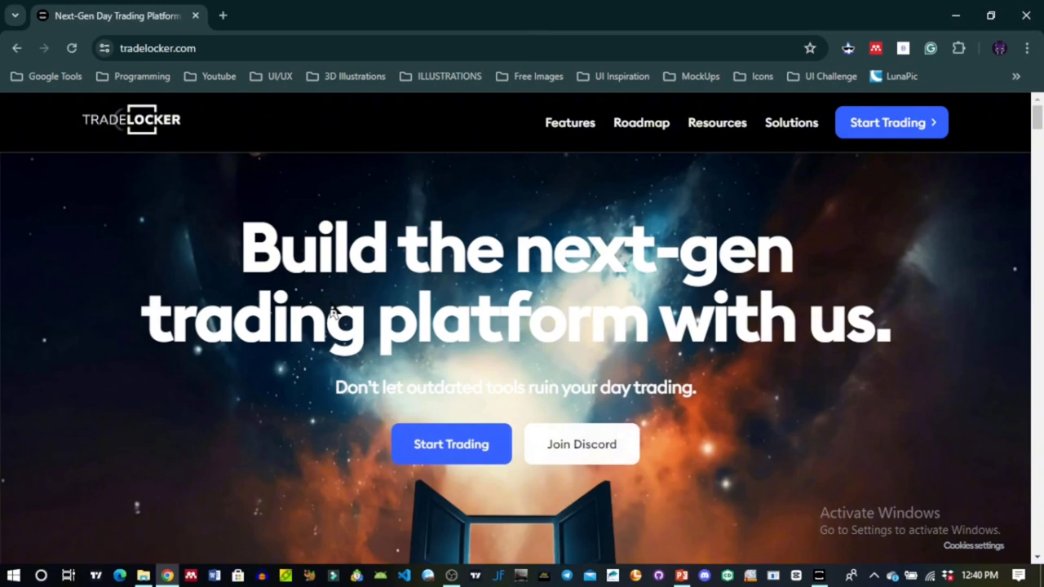
Look through the TradeLocker home page sections, from charting and Studio to user feedback and brokerage integration
{"action": "scroll", "coordinate": [351, 314], "scroll_direction": "down", "scroll_amount": 5}
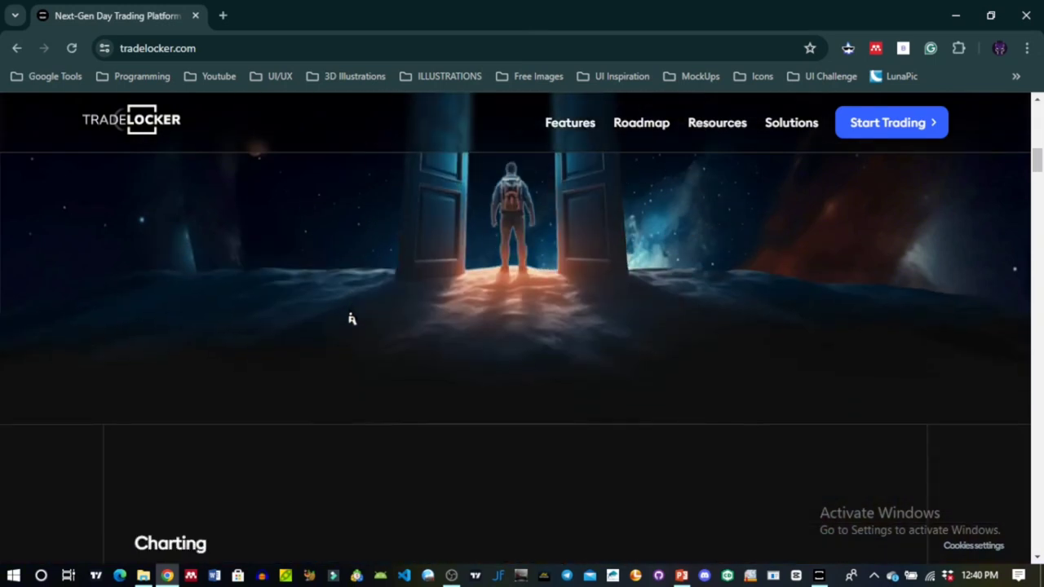
{"action": "scroll", "coordinate": [350, 318], "scroll_direction": "down", "scroll_amount": 8}
{"action": "scroll", "coordinate": [346, 318], "scroll_direction": "up", "scroll_amount": 4}
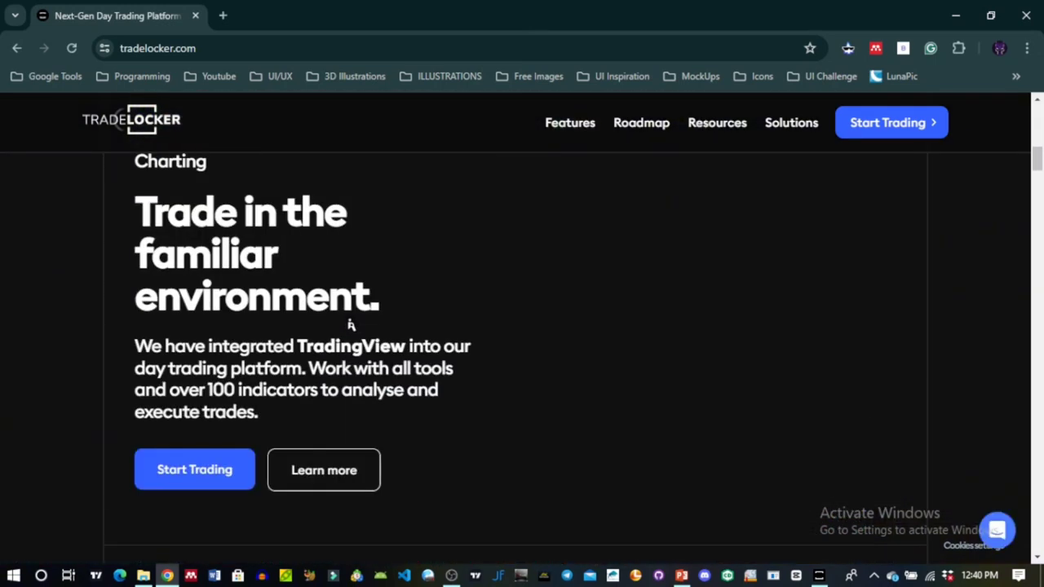
{"action": "scroll", "coordinate": [352, 325], "scroll_direction": "down", "scroll_amount": 10}
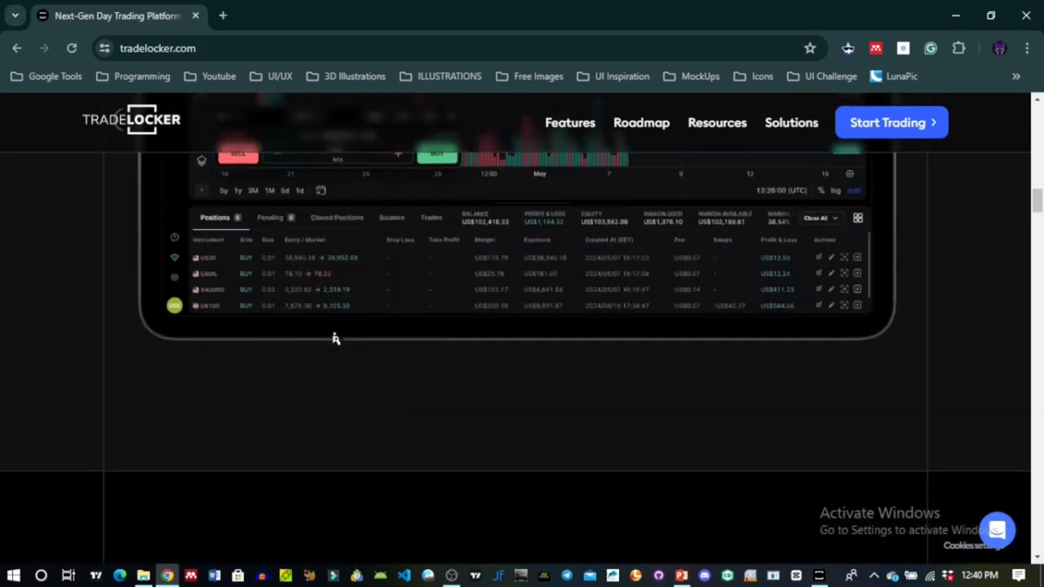
{"action": "scroll", "coordinate": [335, 330], "scroll_direction": "down", "scroll_amount": 10}
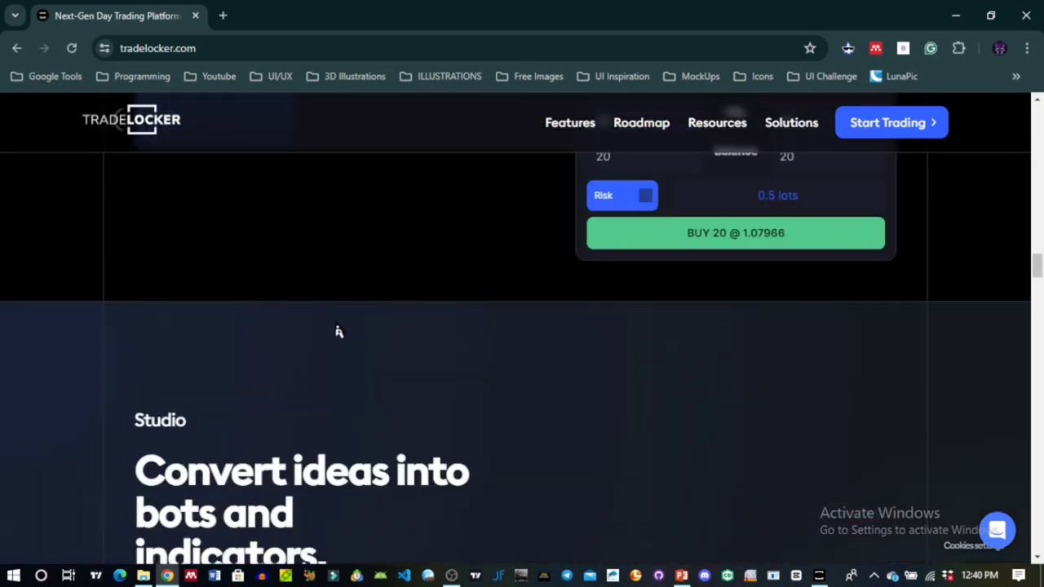
{"action": "scroll", "coordinate": [336, 323], "scroll_direction": "down", "scroll_amount": 10}
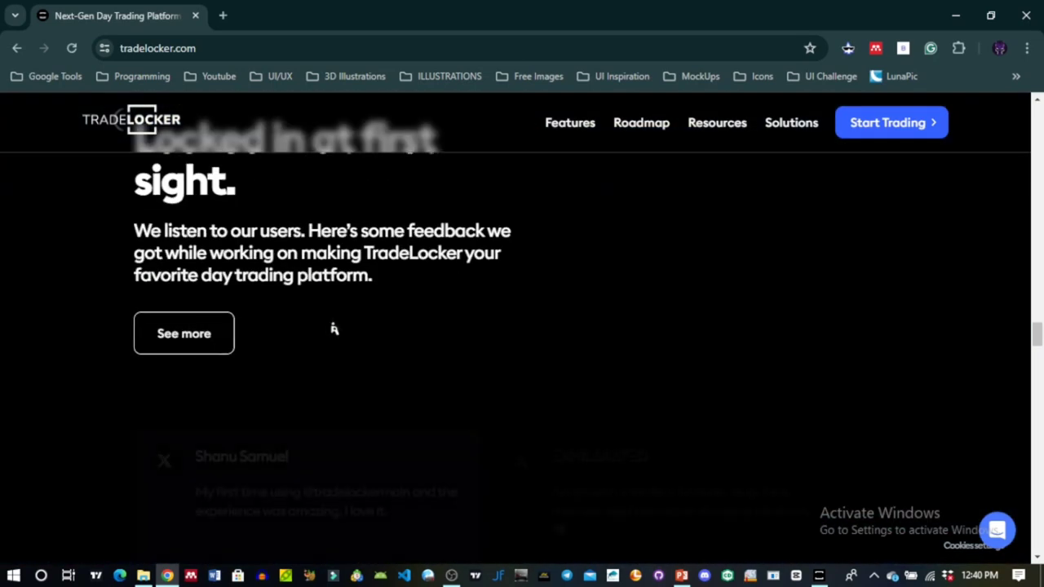
{"action": "scroll", "coordinate": [333, 323], "scroll_direction": "up", "scroll_amount": 3}
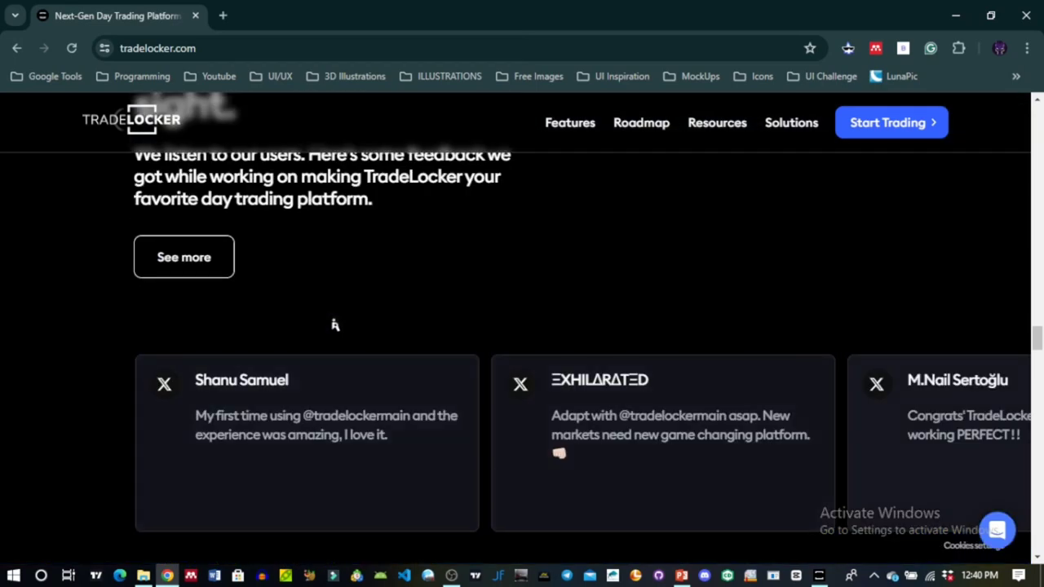
{"action": "scroll", "coordinate": [335, 326], "scroll_direction": "up", "scroll_amount": 5}
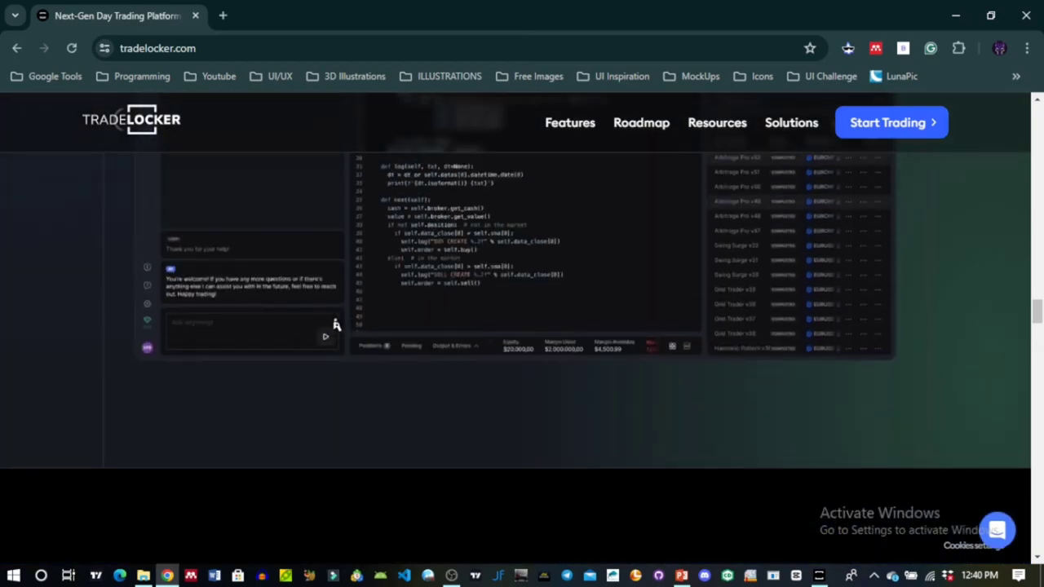
{"action": "scroll", "coordinate": [334, 326], "scroll_direction": "down", "scroll_amount": 3}
{"action": "scroll", "coordinate": [336, 334], "scroll_direction": "down", "scroll_amount": 8}
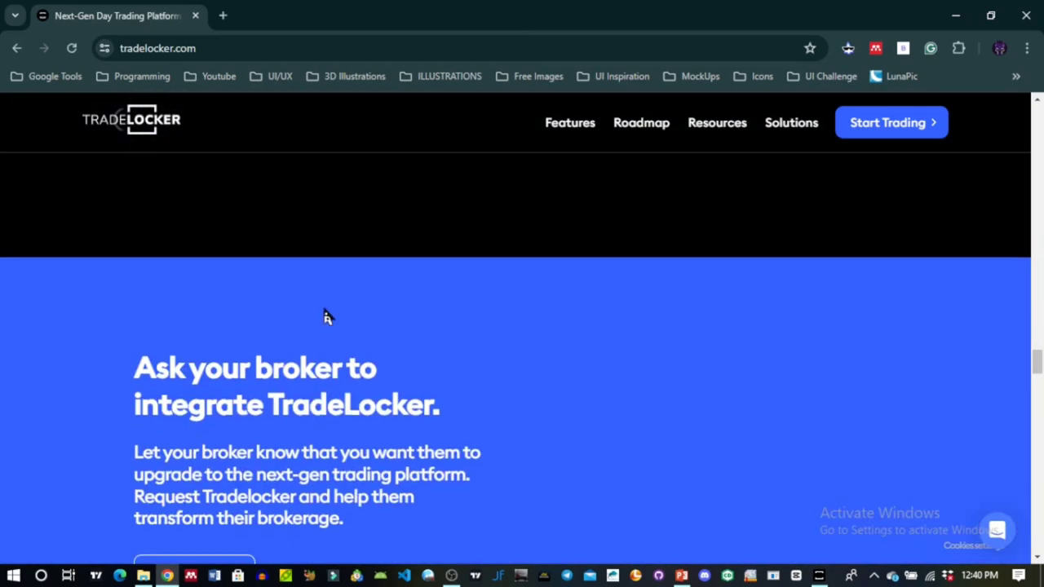
{"action": "scroll", "coordinate": [326, 318], "scroll_direction": "down", "scroll_amount": 5}
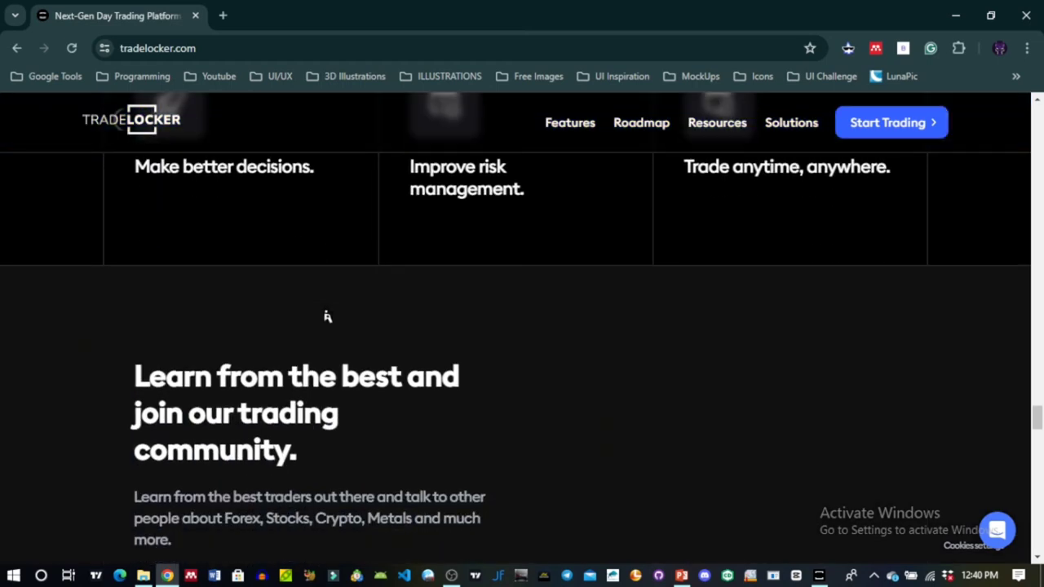
{"action": "scroll", "coordinate": [326, 316], "scroll_direction": "up", "scroll_amount": 2}
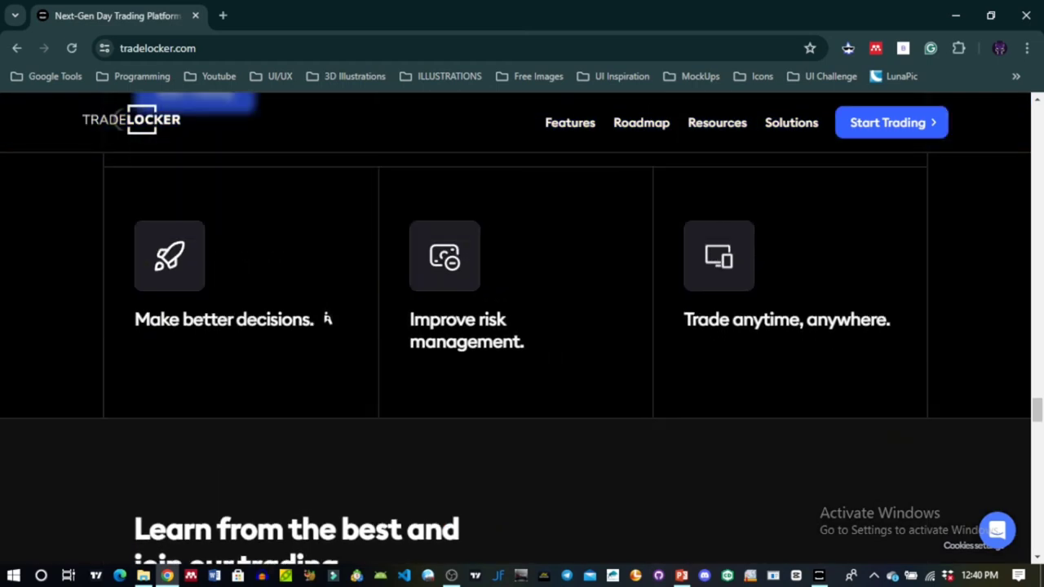
{"action": "scroll", "coordinate": [326, 318], "scroll_direction": "down", "scroll_amount": 4}
{"action": "scroll", "coordinate": [326, 324], "scroll_direction": "down", "scroll_amount": 6}
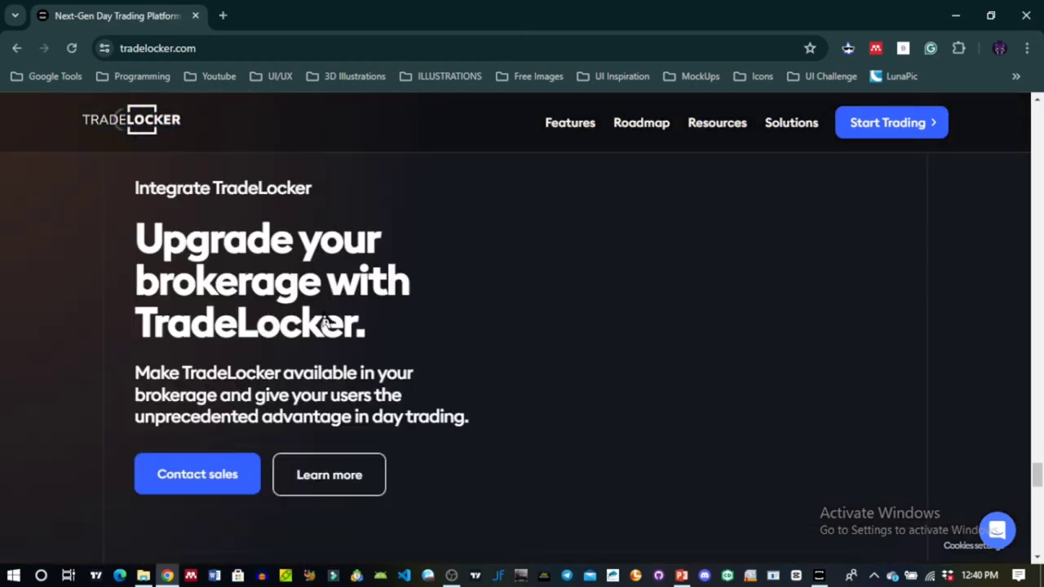
{"action": "scroll", "coordinate": [325, 322], "scroll_direction": "down", "scroll_amount": 8}
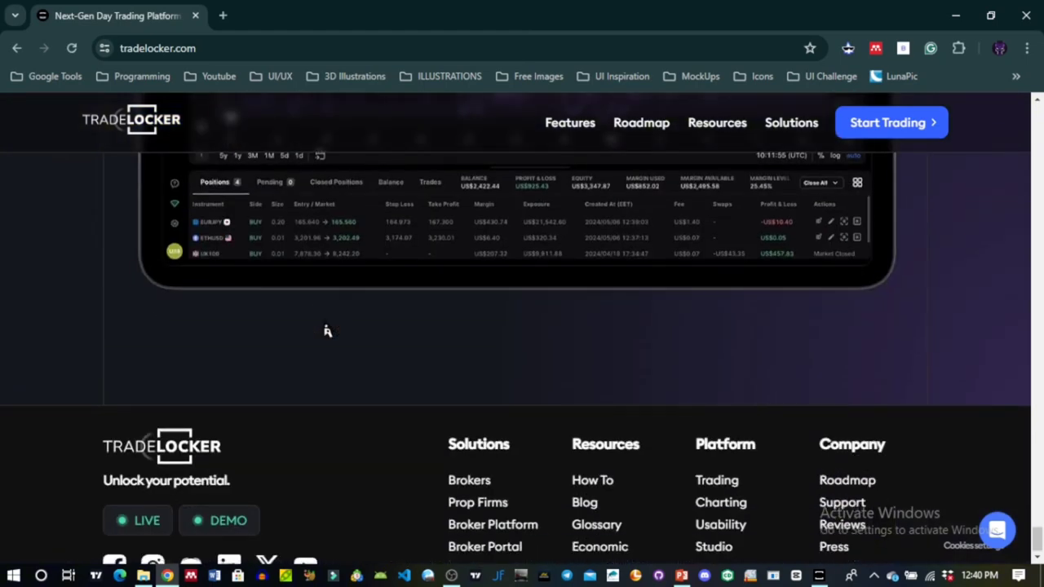
Open the desktop download page from the site footer and review its download options and feature descriptions
{"action": "scroll", "coordinate": [327, 331], "scroll_direction": "down", "scroll_amount": 5}
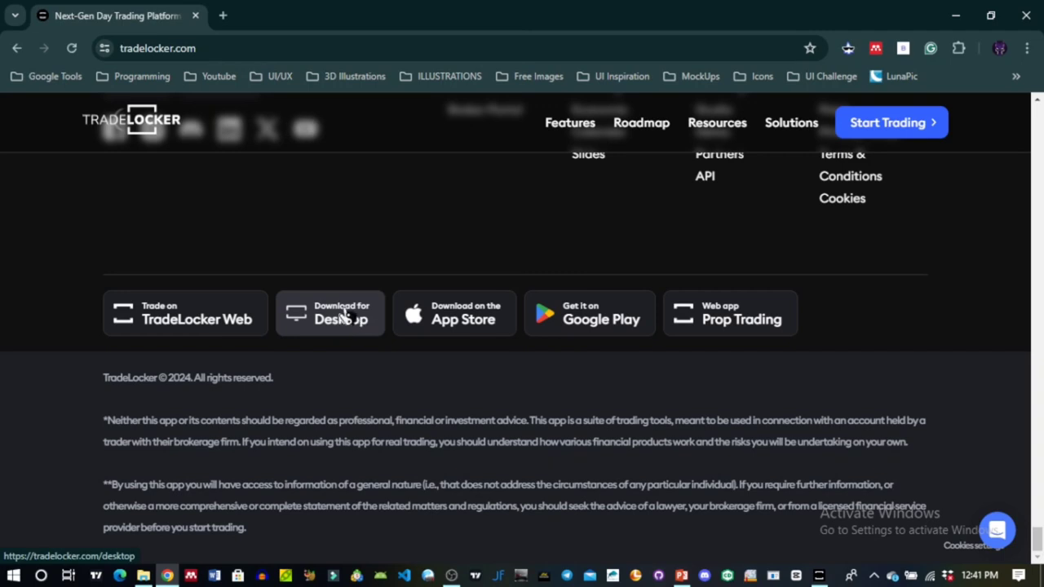
{"action": "left_click", "coordinate": [344, 316]}
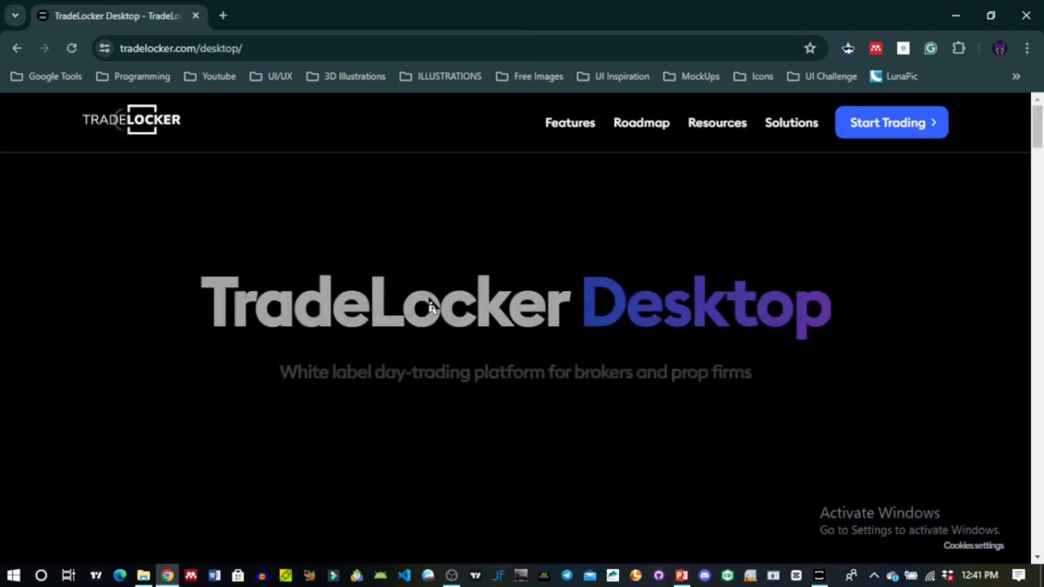
{"action": "scroll", "coordinate": [427, 310], "scroll_direction": "down", "scroll_amount": 1}
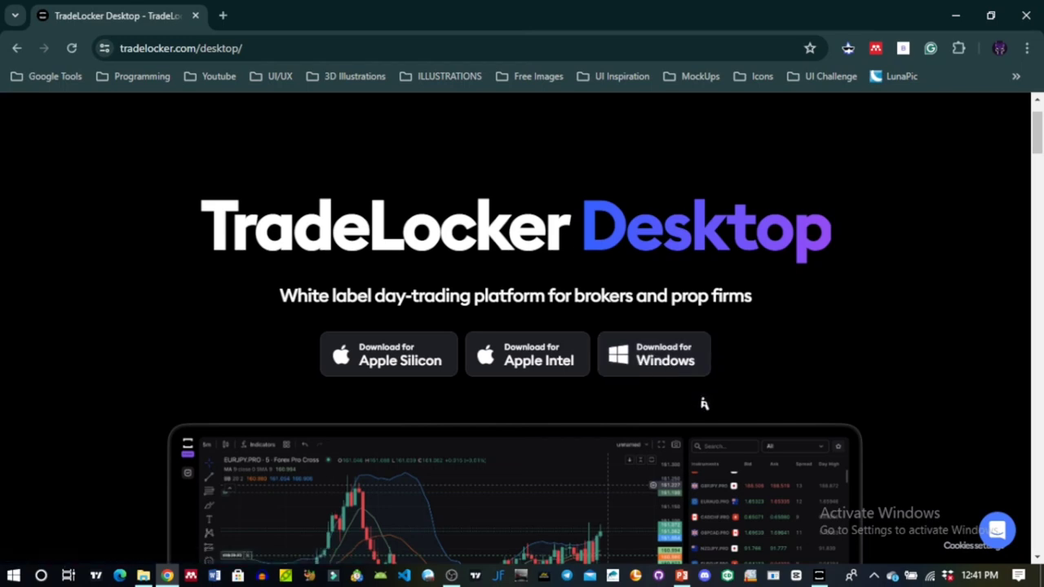
{"action": "scroll", "coordinate": [704, 404], "scroll_direction": "down", "scroll_amount": 3}
{"action": "scroll", "coordinate": [704, 404], "scroll_direction": "up", "scroll_amount": 2}
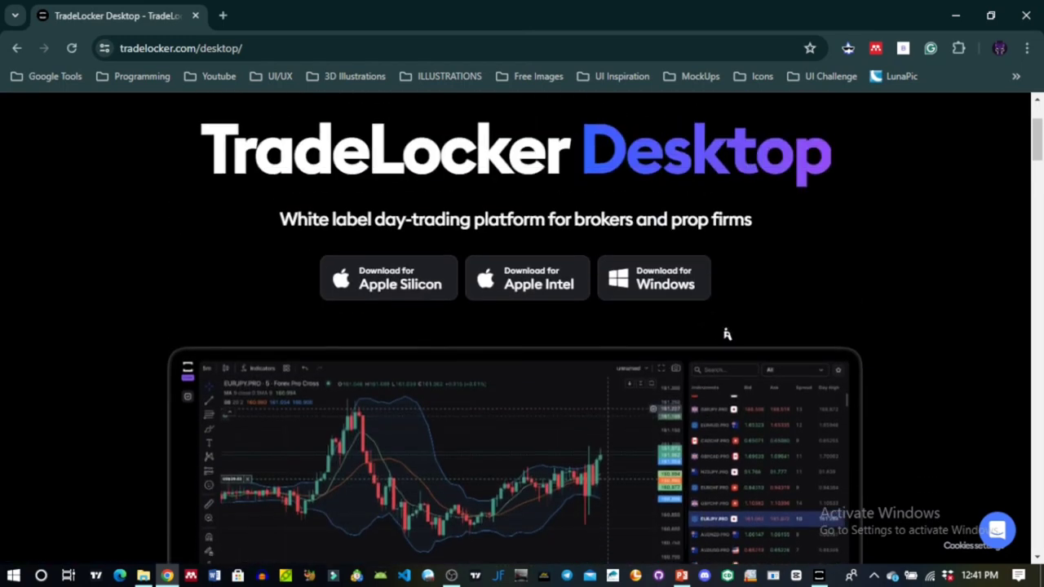
{"action": "scroll", "coordinate": [725, 336], "scroll_direction": "down", "scroll_amount": 10}
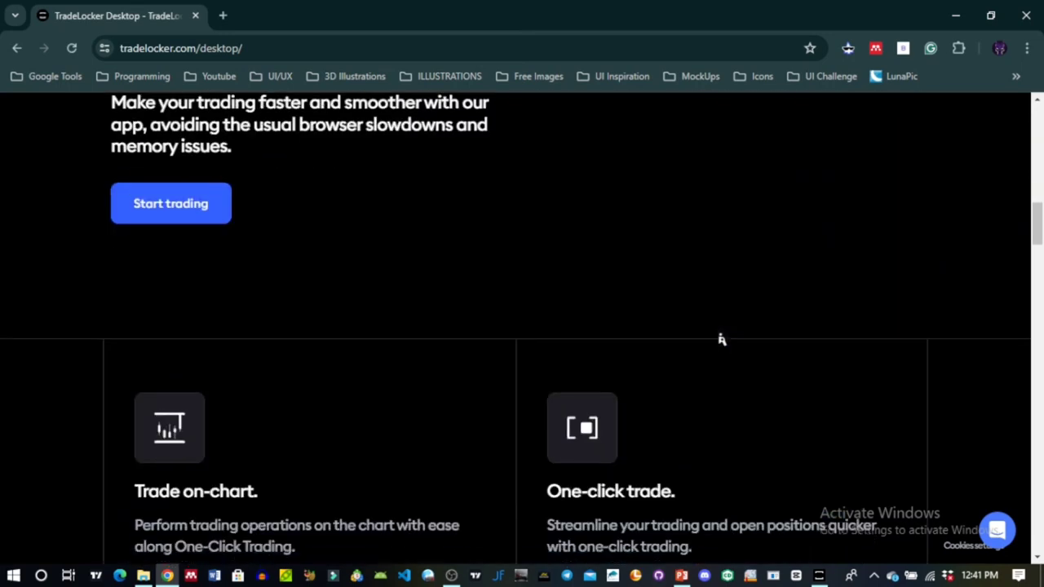
{"action": "scroll", "coordinate": [721, 340], "scroll_direction": "up", "scroll_amount": 10}
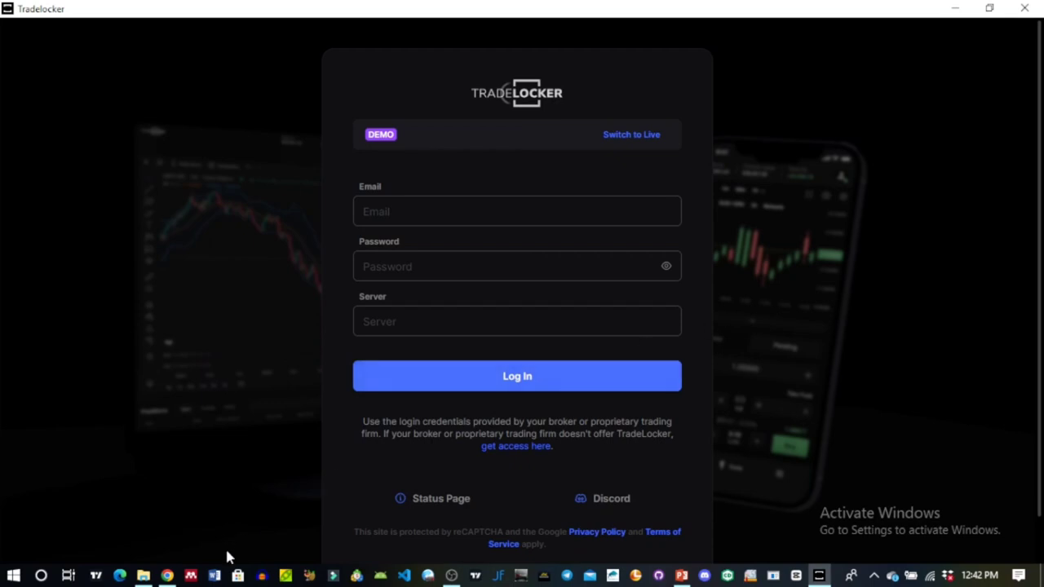
Switch back to Chrome and open TradeLocker's Start Trading sign-up form
{"action": "mouse_move", "coordinate": [168, 576]}
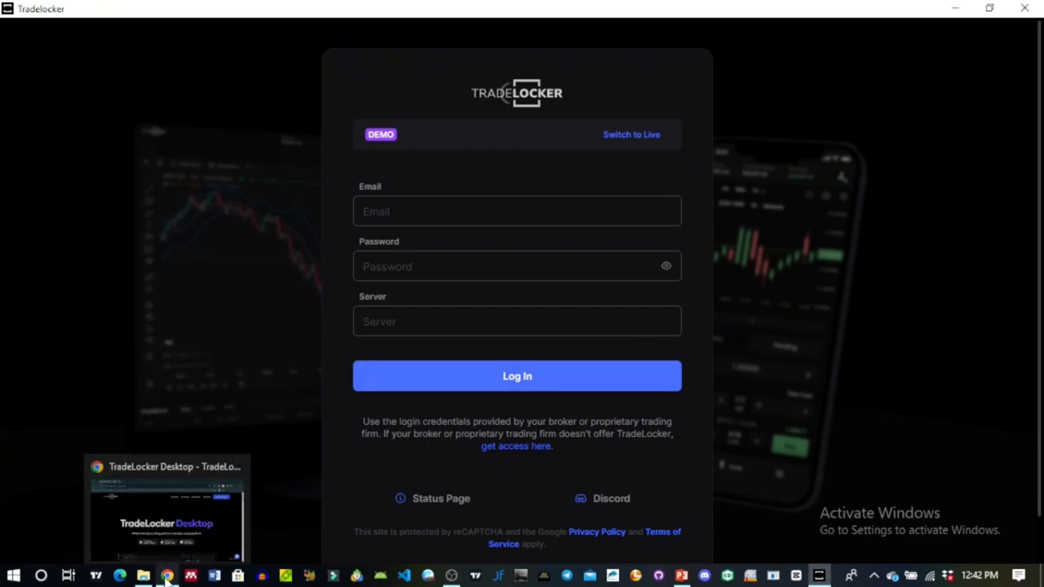
{"action": "left_click", "coordinate": [168, 531]}
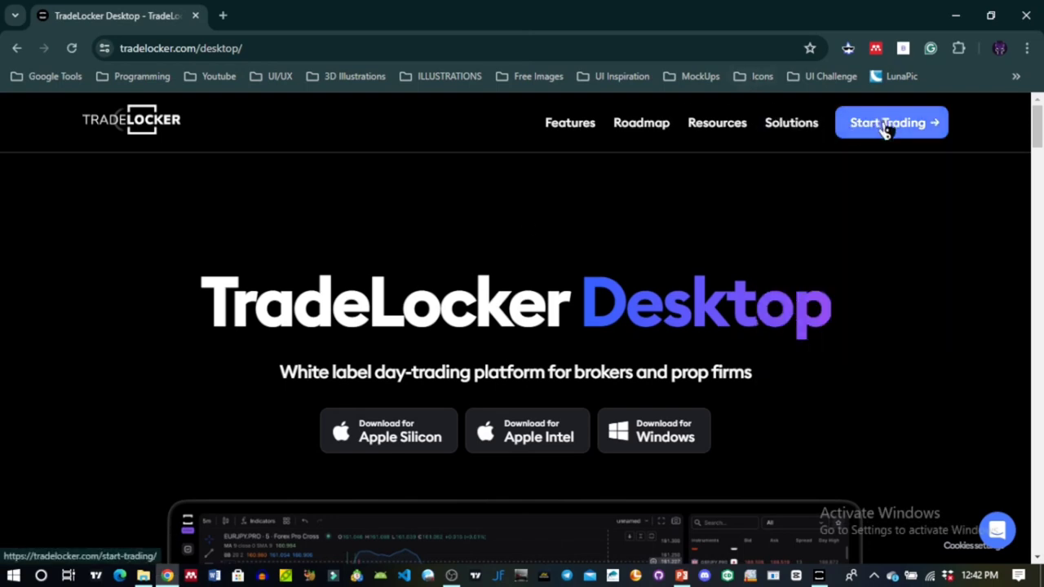
{"action": "left_click", "coordinate": [885, 130]}
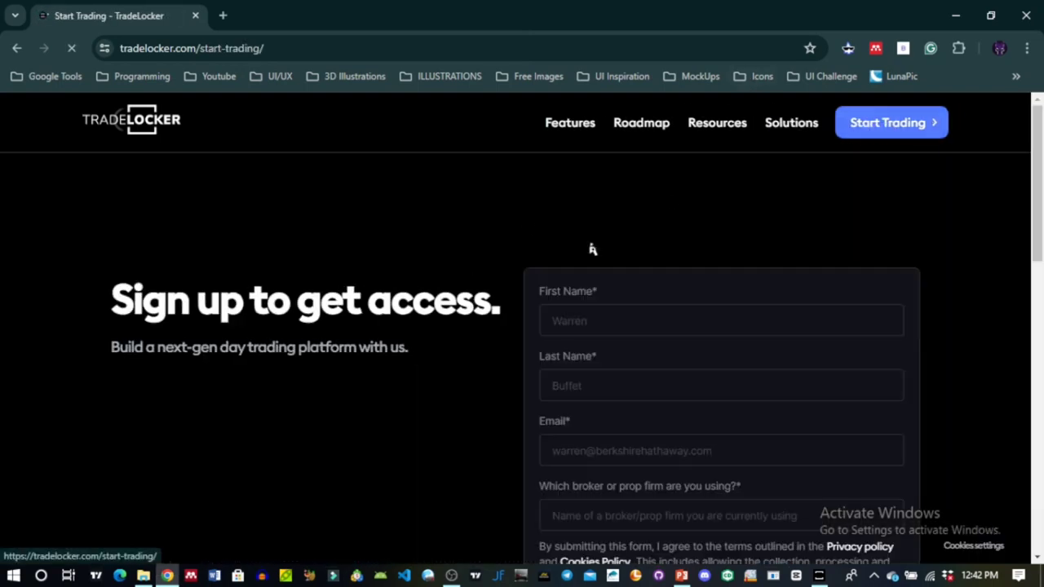
Fill in the sign-up form with the first name, last name and email, and enter Fundingpips as the broker or prop firm
{"action": "left_click", "coordinate": [630, 321]}
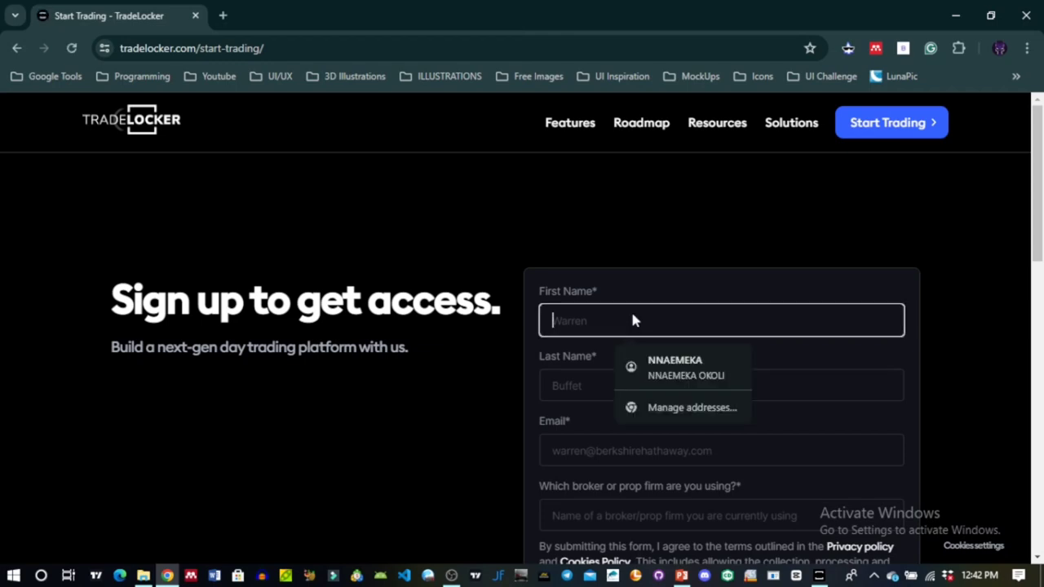
{"action": "left_click", "coordinate": [683, 366]}
{"action": "left_click", "coordinate": [637, 454]}
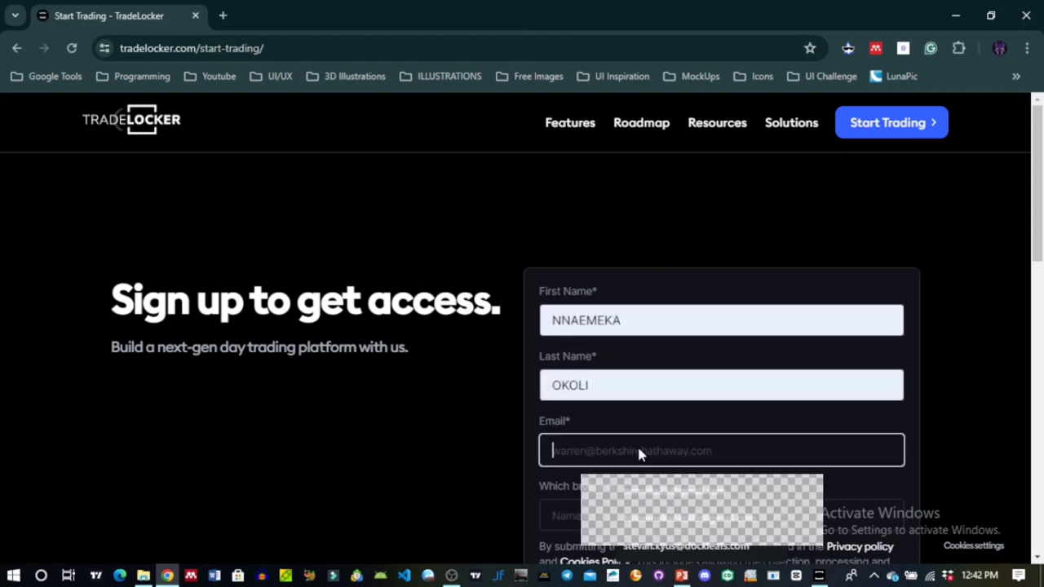
{"action": "left_click", "coordinate": [656, 501]}
{"action": "left_click", "coordinate": [656, 501]}
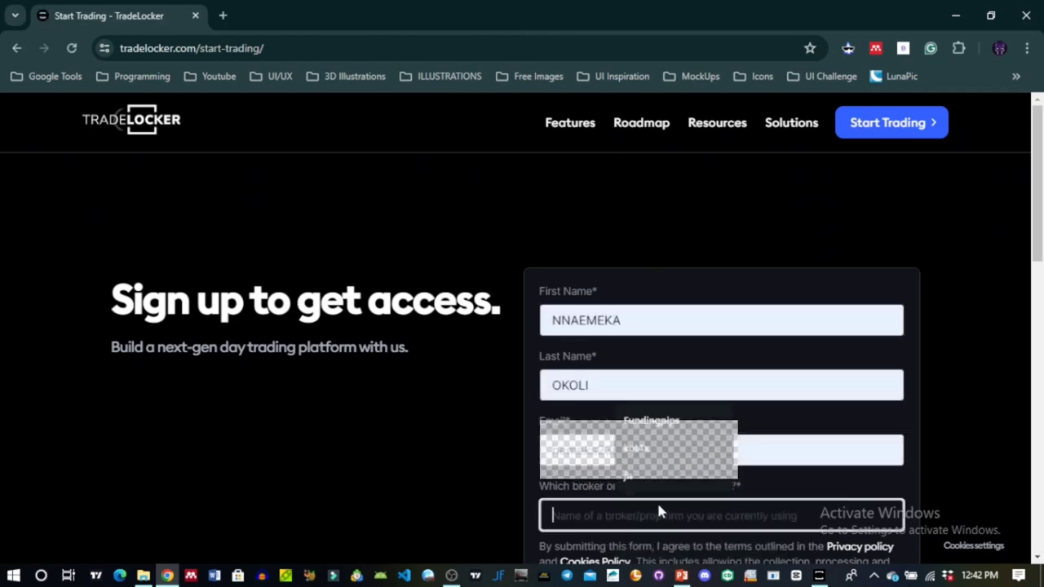
{"action": "left_click", "coordinate": [658, 422]}
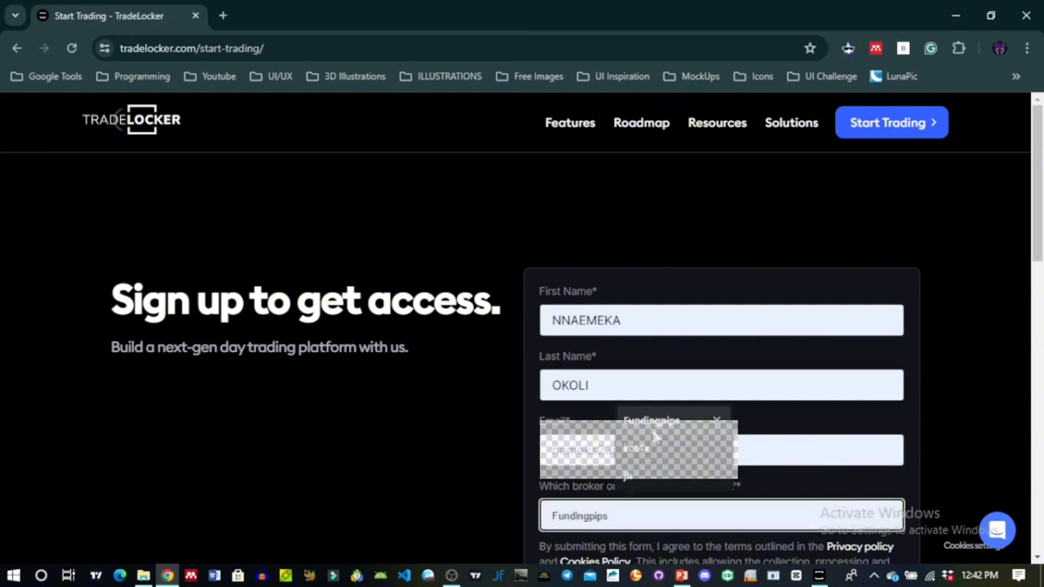
Agree to the Privacy & Cookie Policy and submit the sign-up form
{"action": "scroll", "coordinate": [683, 485], "scroll_direction": "down", "scroll_amount": 5}
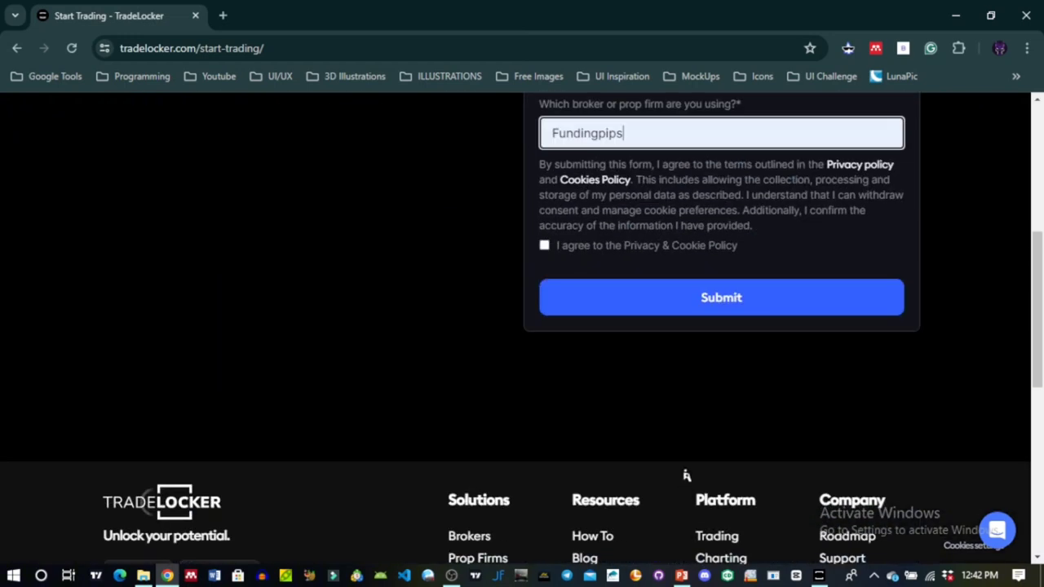
{"action": "left_click", "coordinate": [544, 245]}
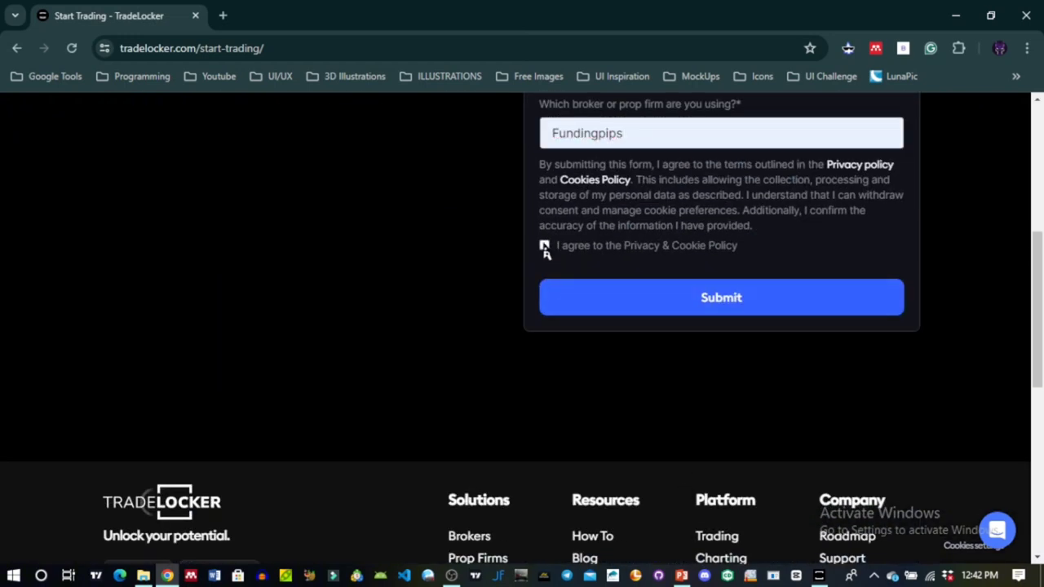
{"action": "left_click", "coordinate": [629, 301]}
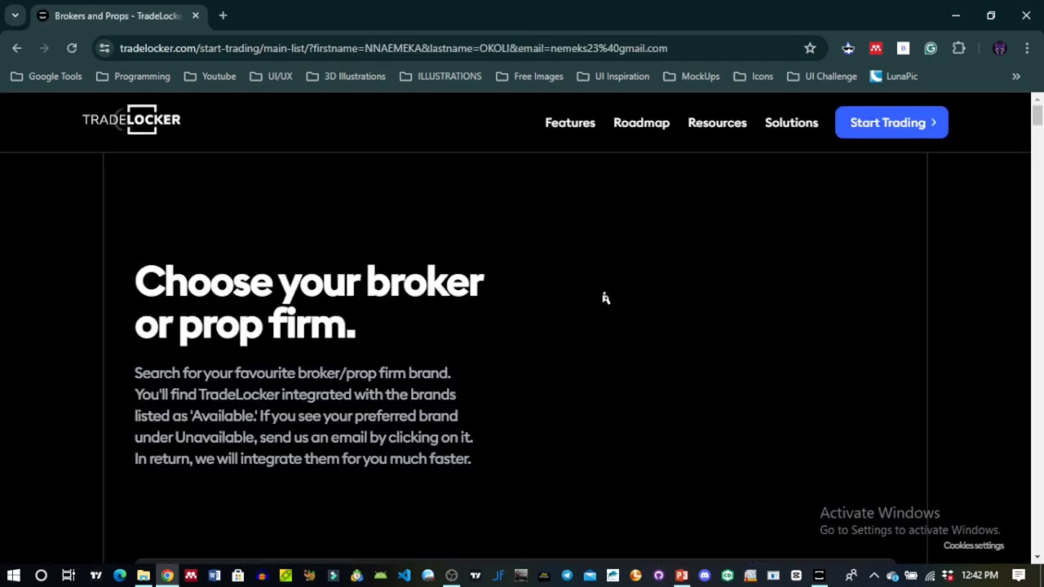
Browse the list of brokers and prop firms under "Brands with TradeLocker"
{"action": "scroll", "coordinate": [606, 298], "scroll_direction": "down", "scroll_amount": 1}
{"action": "scroll", "coordinate": [606, 299], "scroll_direction": "down", "scroll_amount": 3}
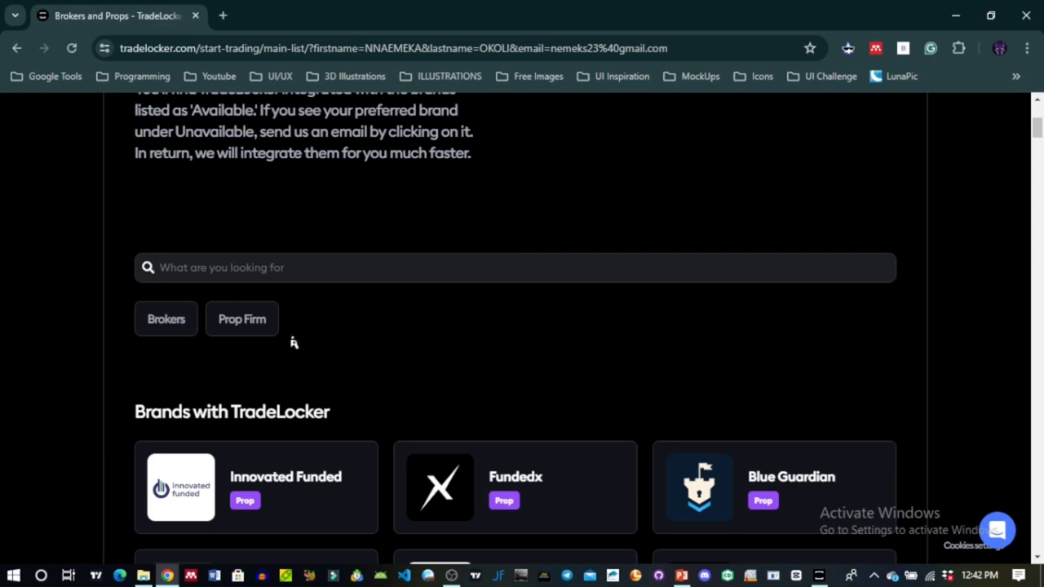
{"action": "scroll", "coordinate": [373, 315], "scroll_direction": "down", "scroll_amount": 5}
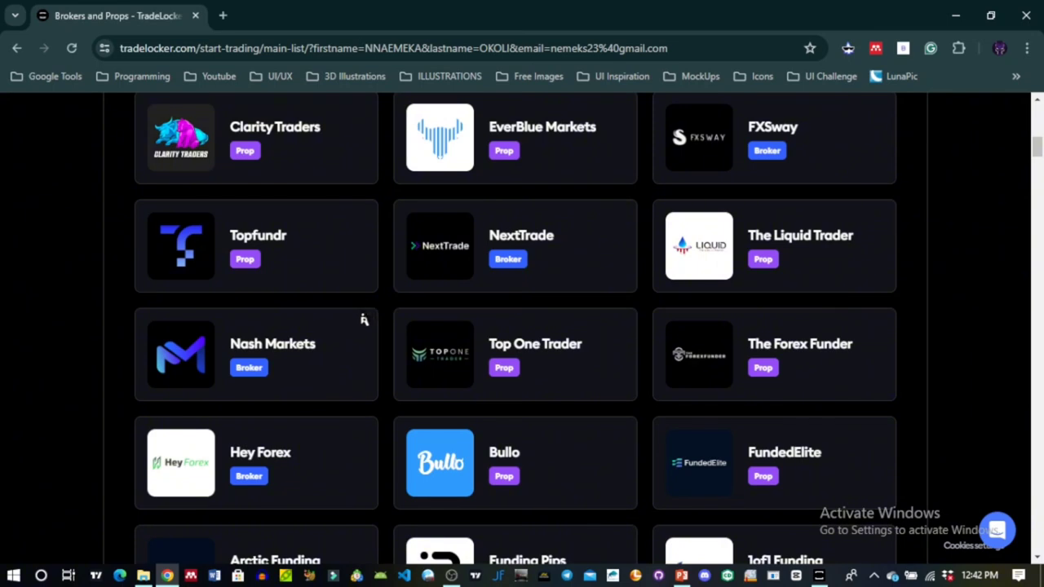
{"action": "scroll", "coordinate": [371, 314], "scroll_direction": "down", "scroll_amount": 7}
{"action": "scroll", "coordinate": [381, 331], "scroll_direction": "down", "scroll_amount": 15}
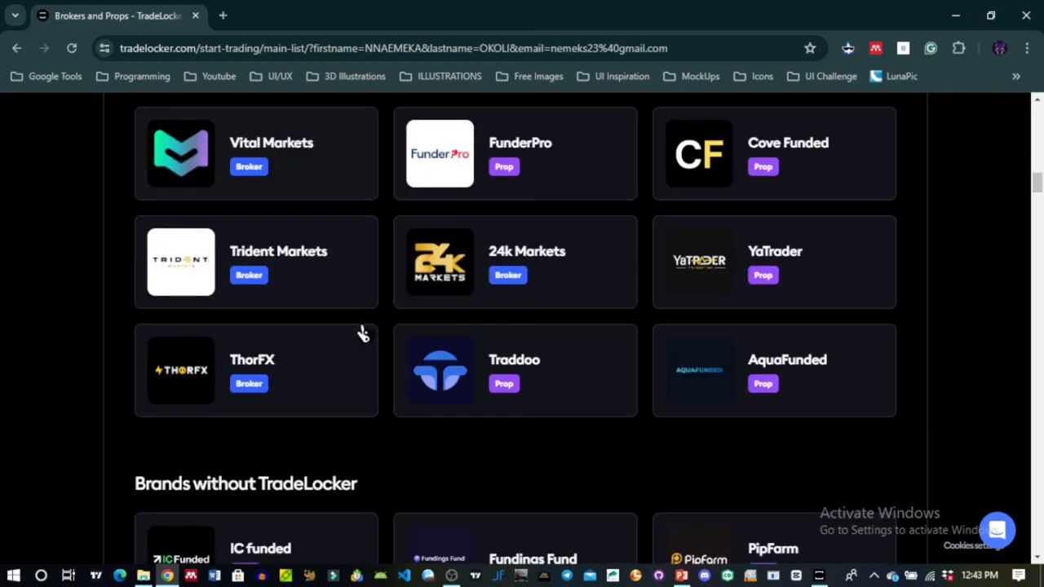
Examine the brands without TradeLocker, and return to the supported brokers and prop firms near the brand search
{"action": "scroll", "coordinate": [349, 333], "scroll_direction": "down", "scroll_amount": 8}
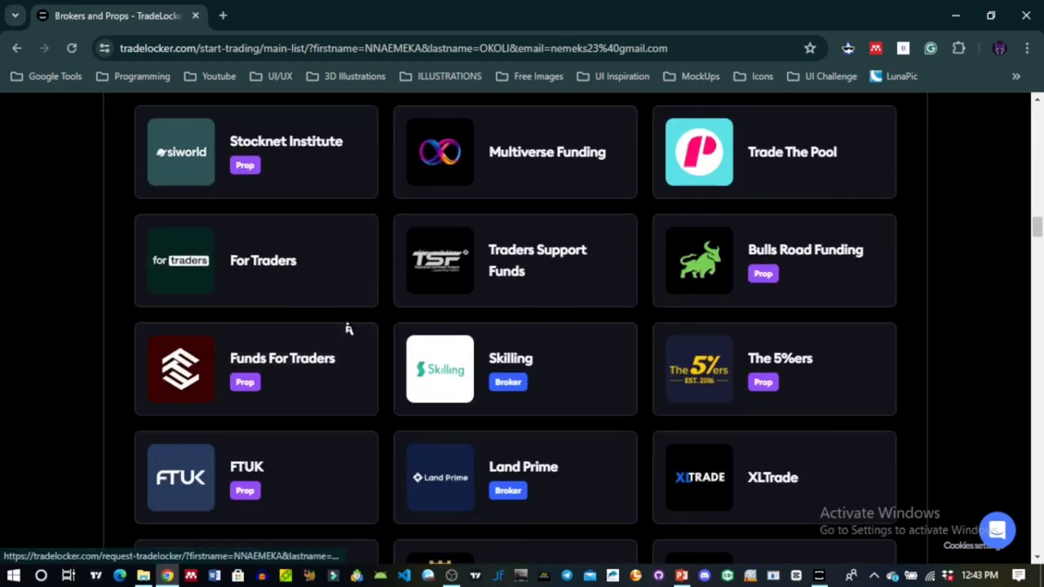
{"action": "scroll", "coordinate": [349, 320], "scroll_direction": "down", "scroll_amount": 5}
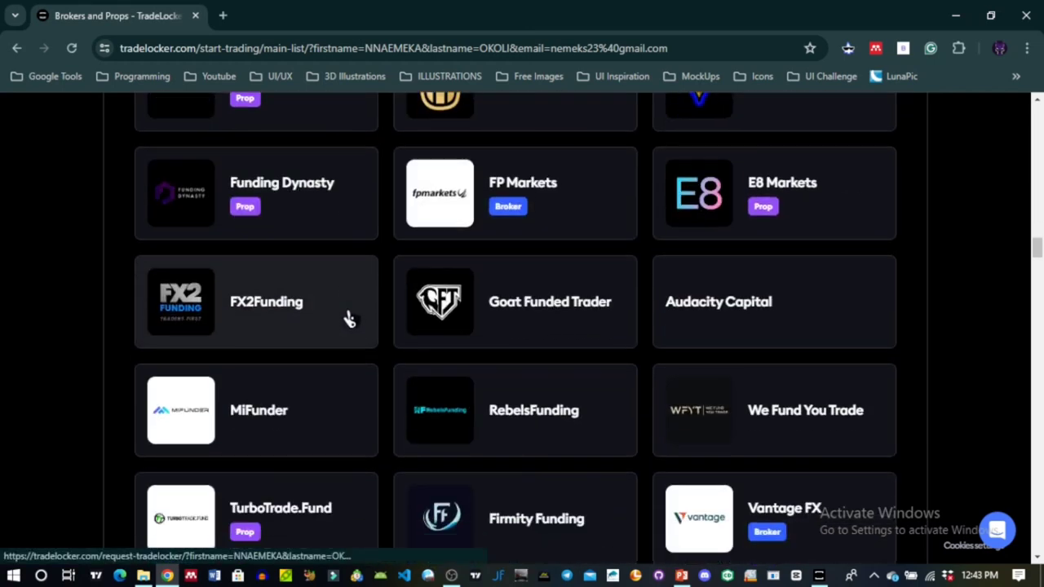
{"action": "scroll", "coordinate": [349, 318], "scroll_direction": "up", "scroll_amount": 6}
{"action": "scroll", "coordinate": [349, 312], "scroll_direction": "up", "scroll_amount": 15}
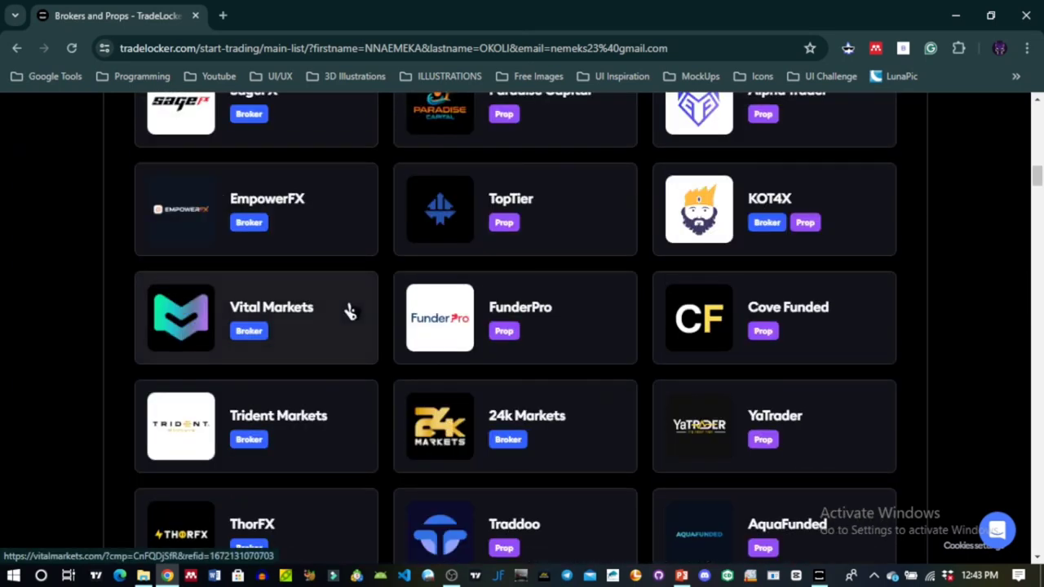
{"action": "scroll", "coordinate": [349, 312], "scroll_direction": "up", "scroll_amount": 5}
{"action": "scroll", "coordinate": [343, 310], "scroll_direction": "up", "scroll_amount": 1}
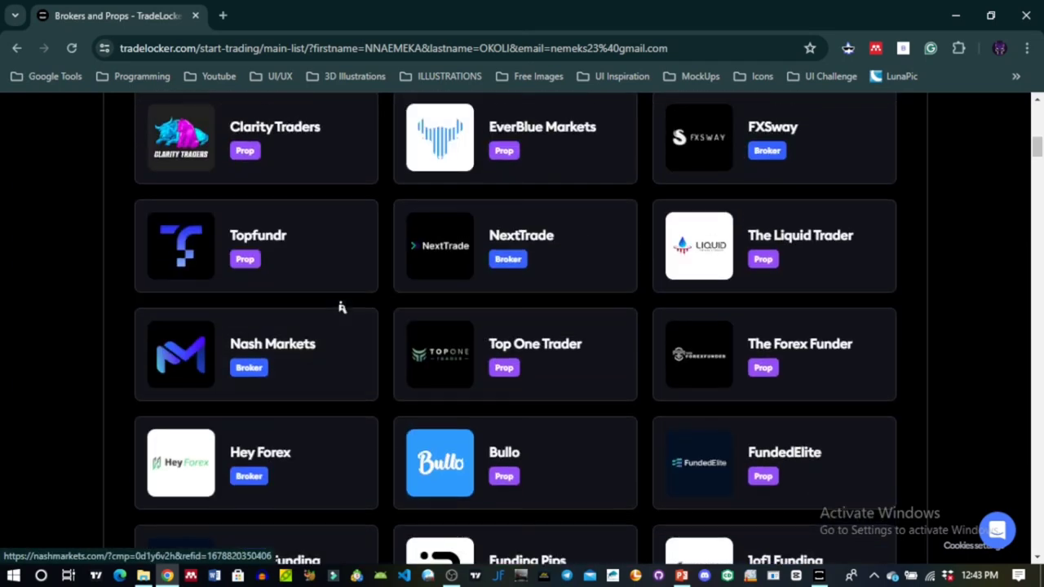
{"action": "scroll", "coordinate": [342, 308], "scroll_direction": "up", "scroll_amount": 5}
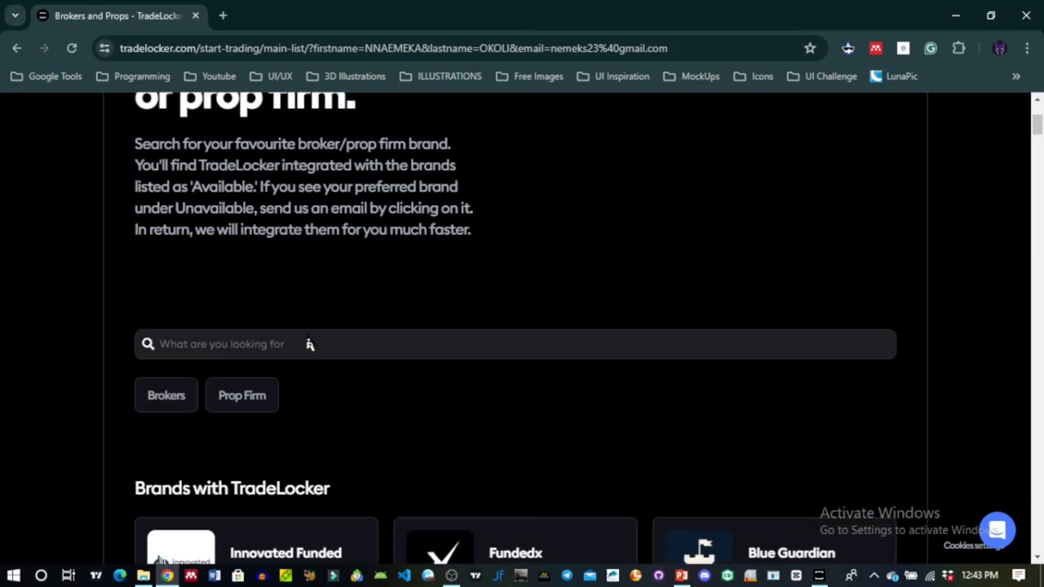
{"action": "scroll", "coordinate": [310, 345], "scroll_direction": "down", "scroll_amount": 5}
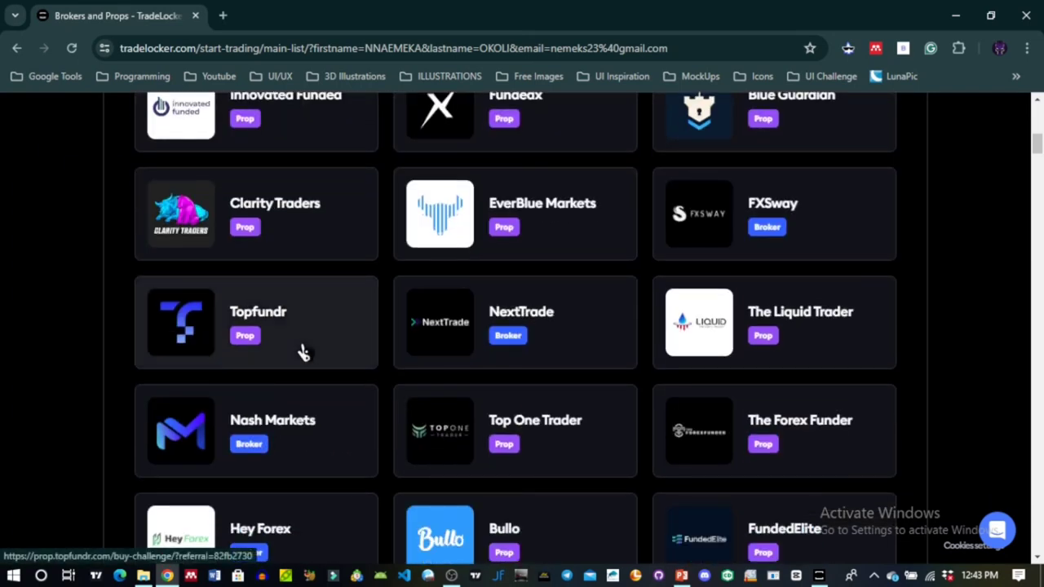
{"action": "scroll", "coordinate": [303, 352], "scroll_direction": "up", "scroll_amount": 5}
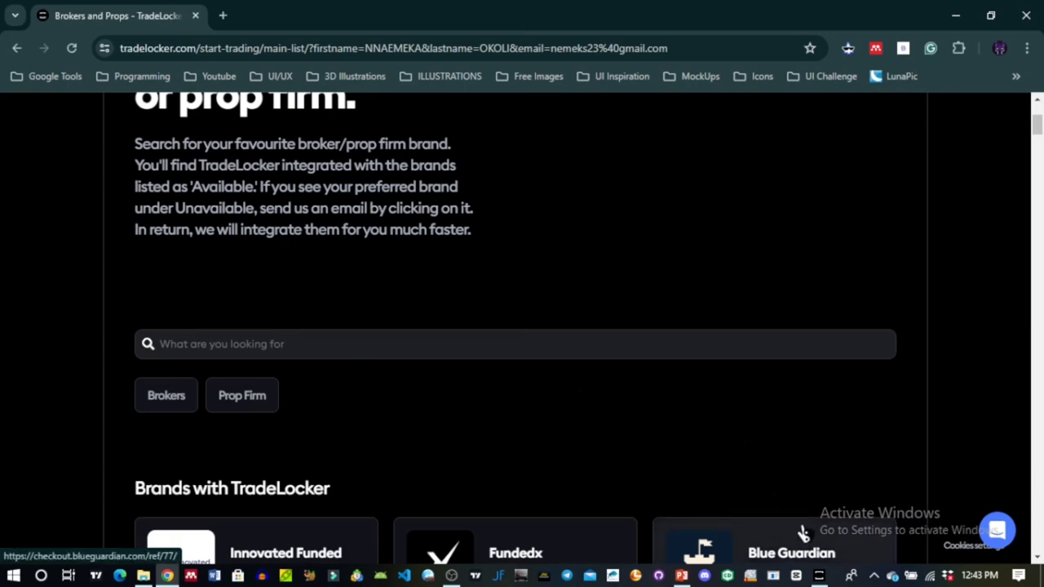
Switch to the TradeLocker desktop app and log in to the demo account on the KOT-DEMO server
{"action": "left_click", "coordinate": [819, 576]}
{"action": "left_click", "coordinate": [481, 207]}
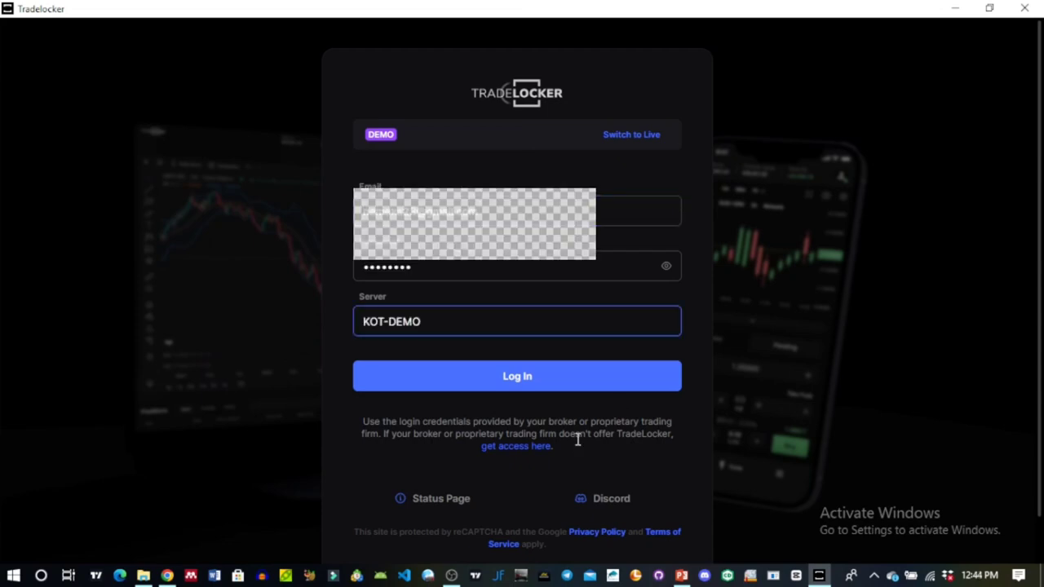
{"action": "left_click", "coordinate": [545, 388]}
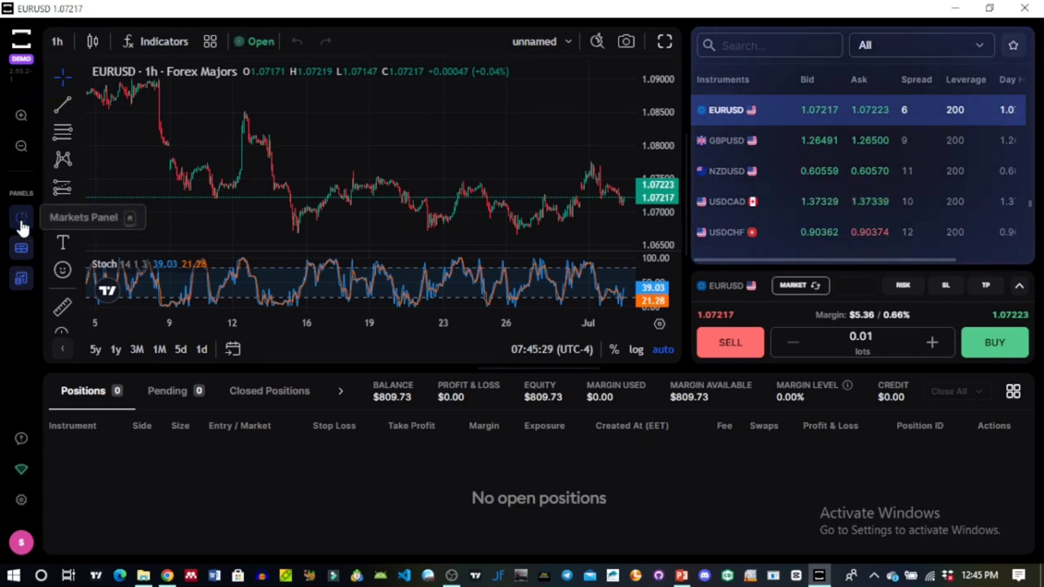
Hide the Markets, Order and Trades panels to give the EURUSD chart the full workspace
{"action": "left_click", "coordinate": [22, 227]}
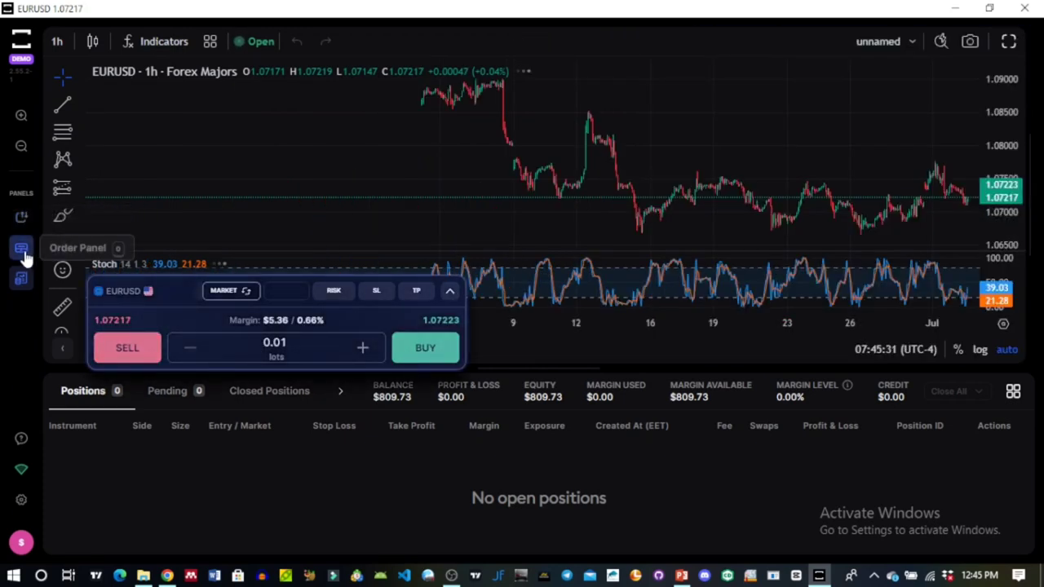
{"action": "left_click", "coordinate": [23, 252]}
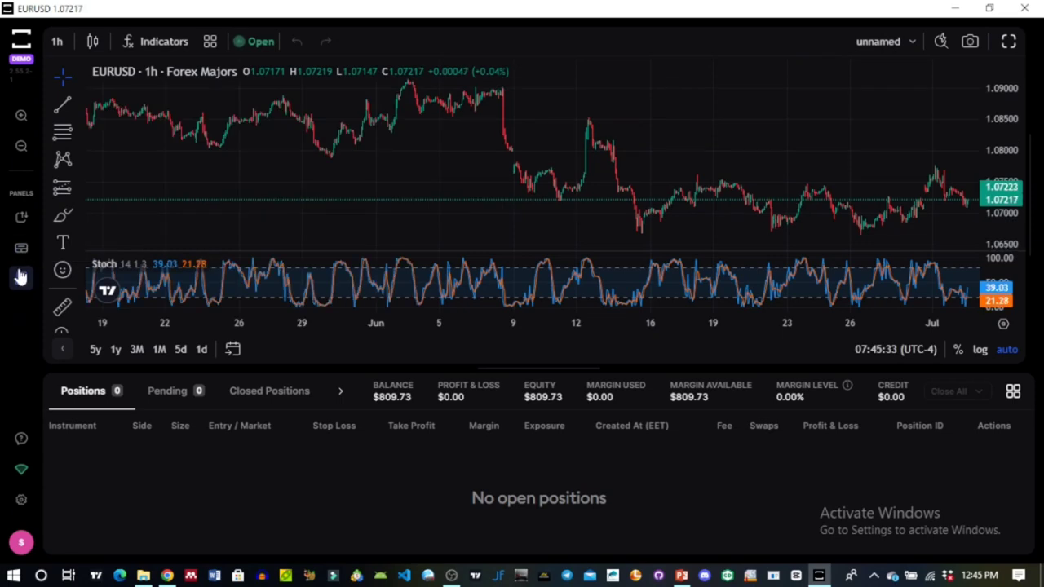
{"action": "left_click", "coordinate": [21, 278]}
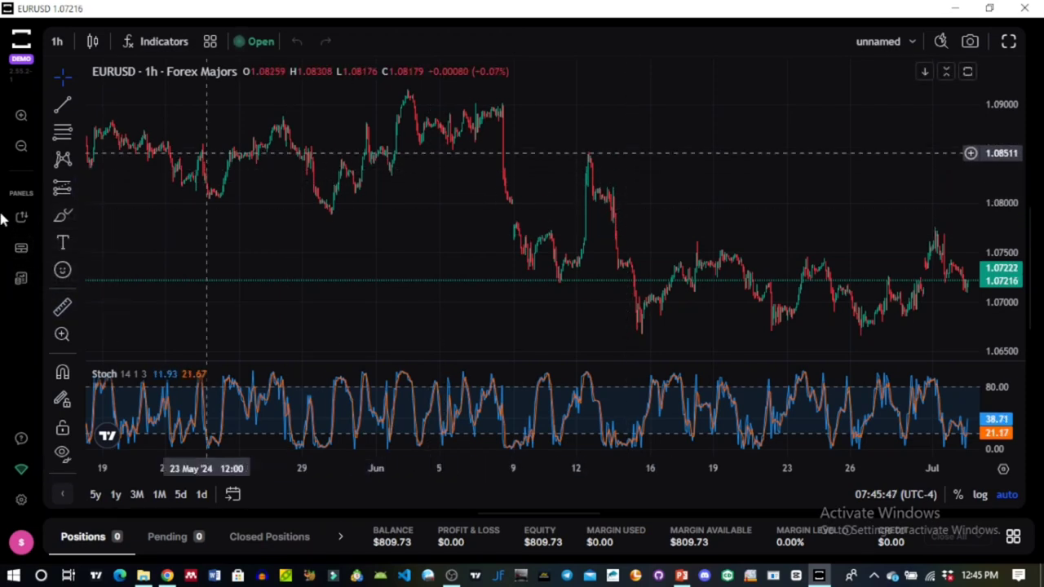
Enlarge the TradeLocker interface by three zoom levels
{"action": "left_click", "coordinate": [21, 121]}
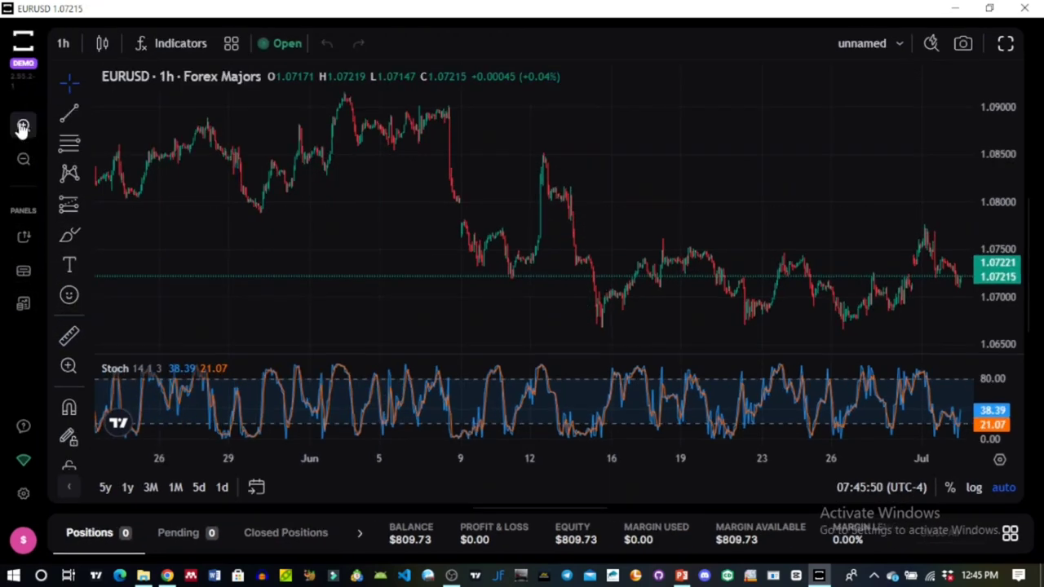
{"action": "left_click", "coordinate": [22, 127]}
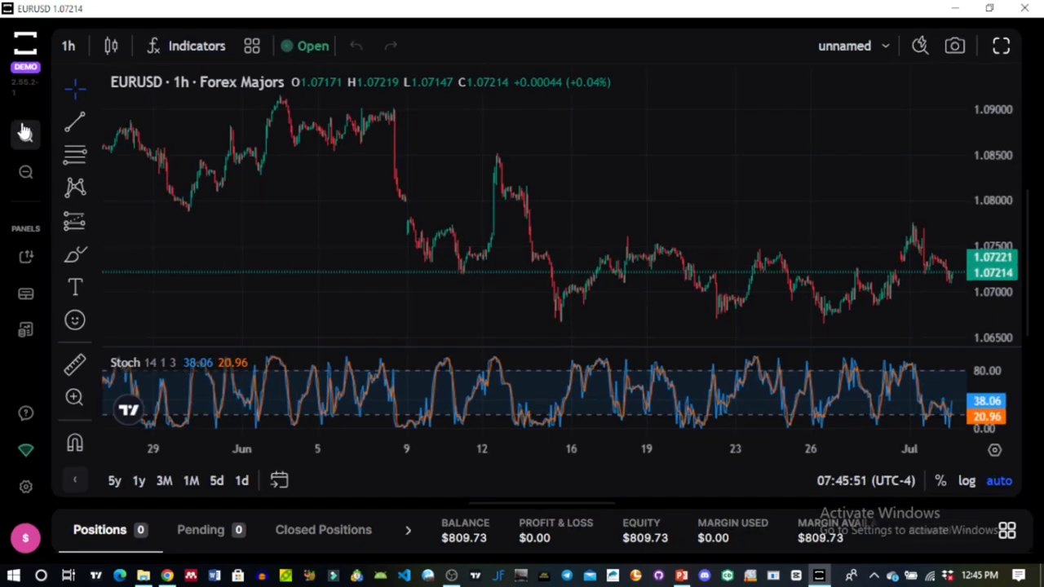
{"action": "left_click", "coordinate": [24, 132]}
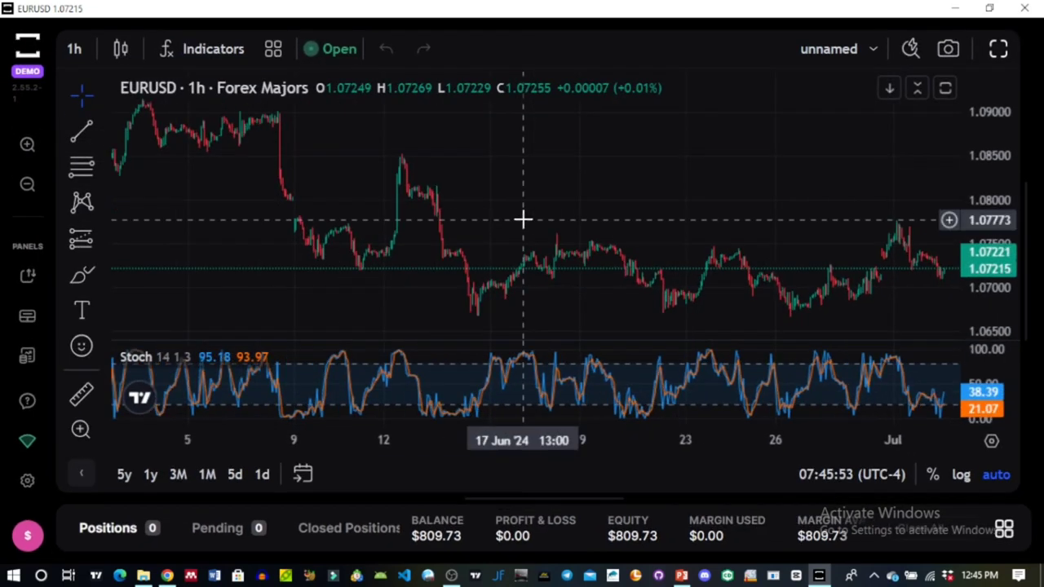
Zoom the EURUSD chart's time axis in to the candles from about 19 June to 2 July
{"action": "scroll", "coordinate": [523, 218], "scroll_direction": "up", "scroll_amount": 8}
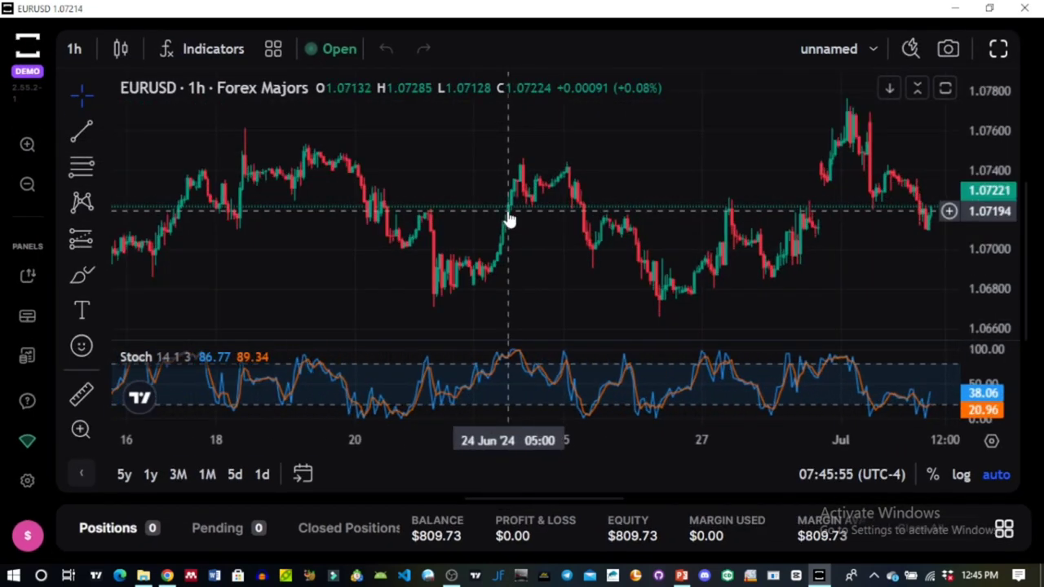
{"action": "scroll", "coordinate": [507, 218], "scroll_direction": "up", "scroll_amount": 4}
{"action": "scroll", "coordinate": [485, 199], "scroll_direction": "up", "scroll_amount": 2}
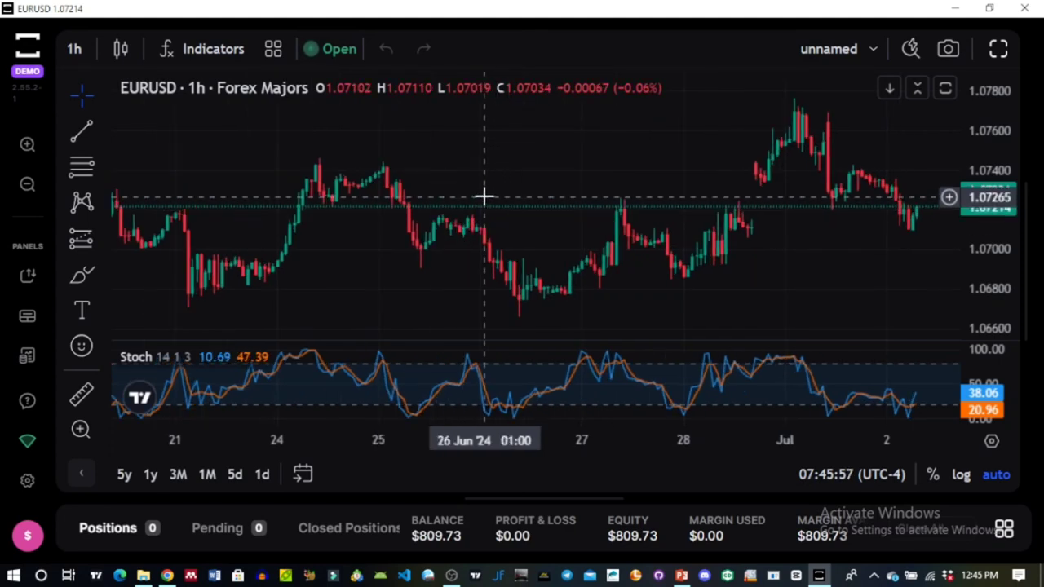
{"action": "scroll", "coordinate": [482, 203], "scroll_direction": "down", "scroll_amount": 1}
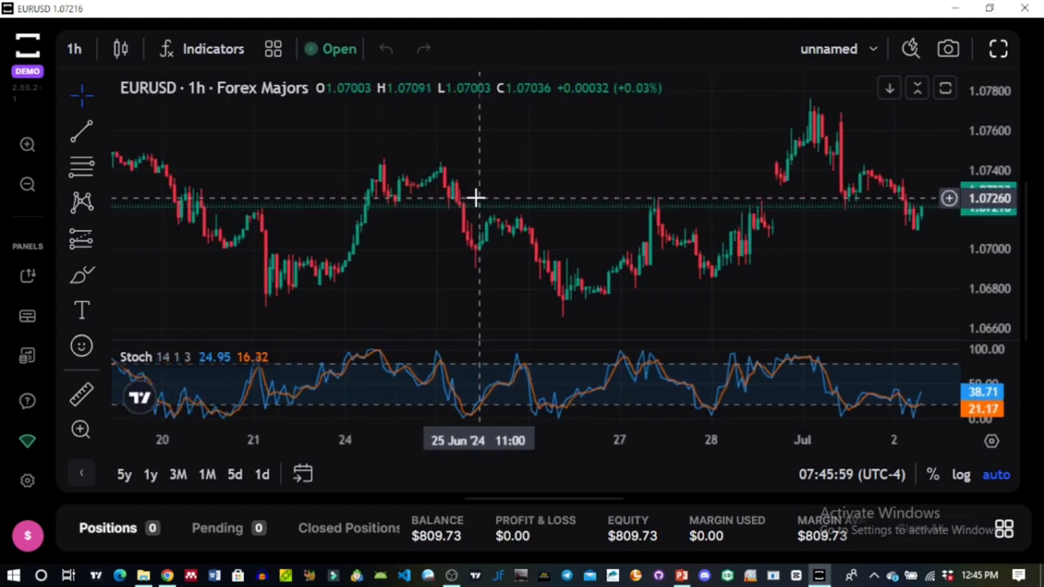
{"action": "scroll", "coordinate": [476, 200], "scroll_direction": "down", "scroll_amount": 1}
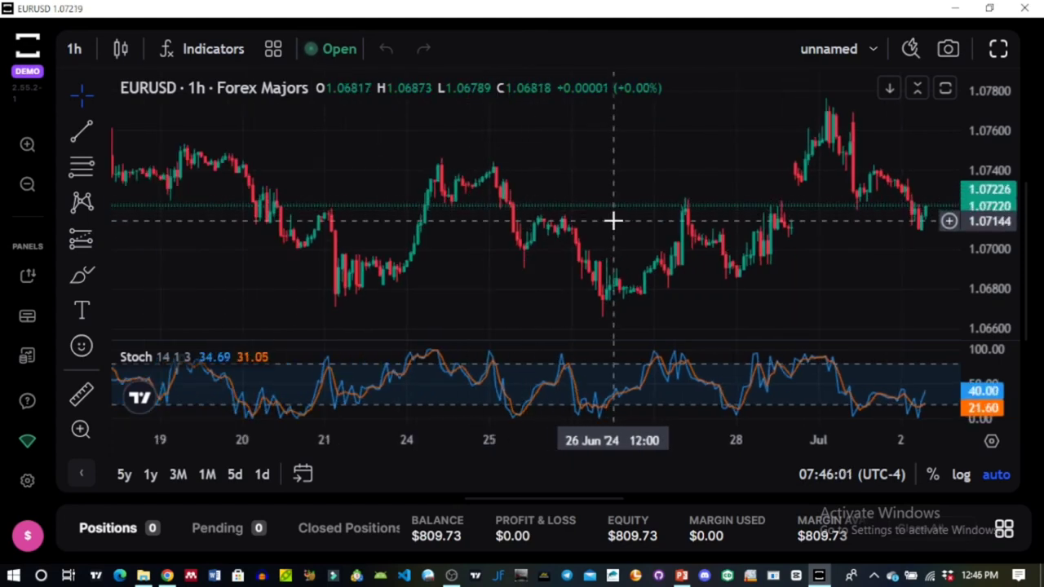
Switch the EURUSD chart to full screen, restore the normal layout and return it to full screen
{"action": "left_click", "coordinate": [998, 51]}
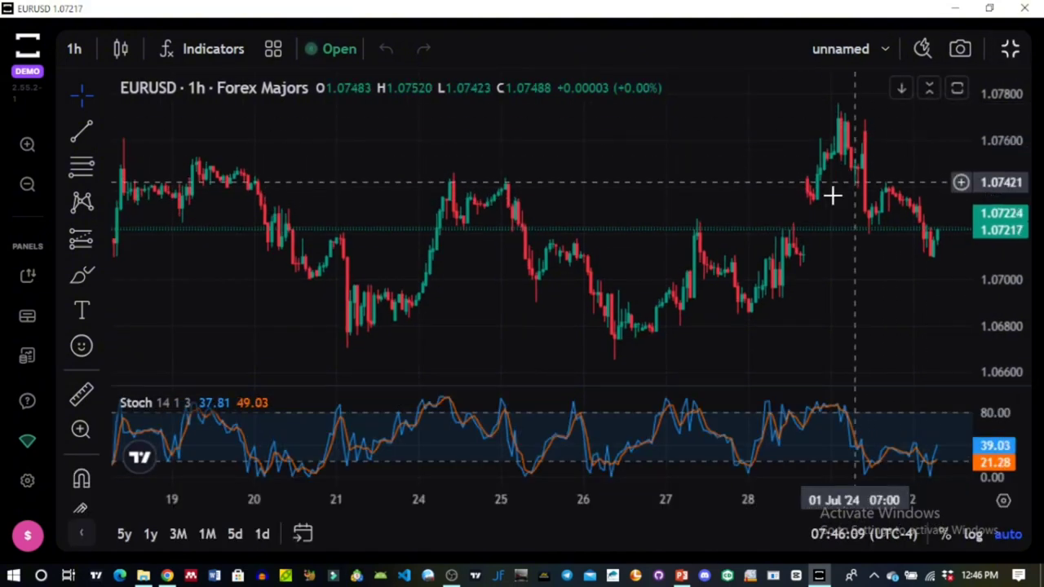
{"action": "left_click", "coordinate": [1008, 53]}
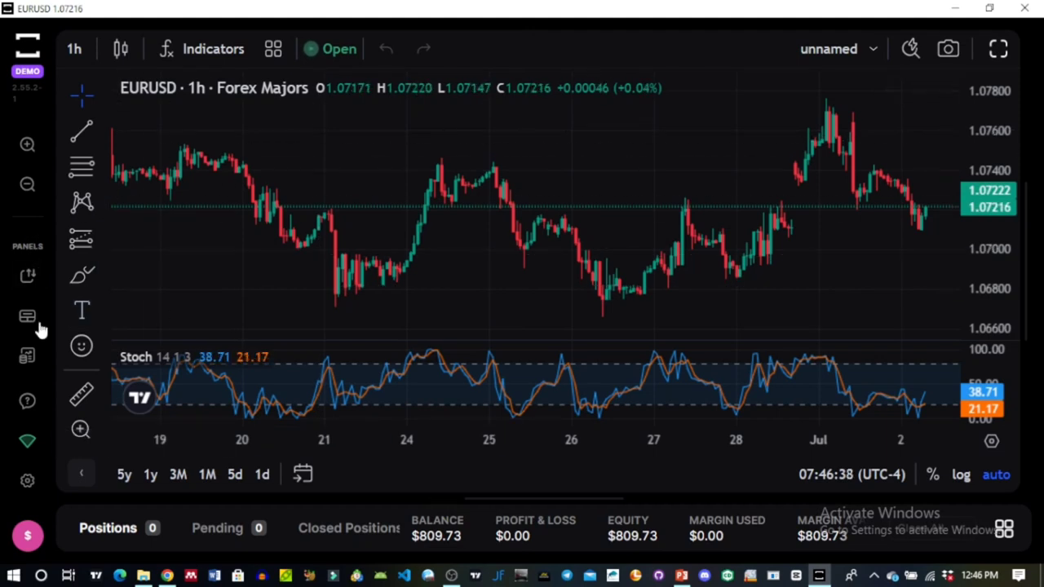
{"action": "left_click", "coordinate": [999, 50]}
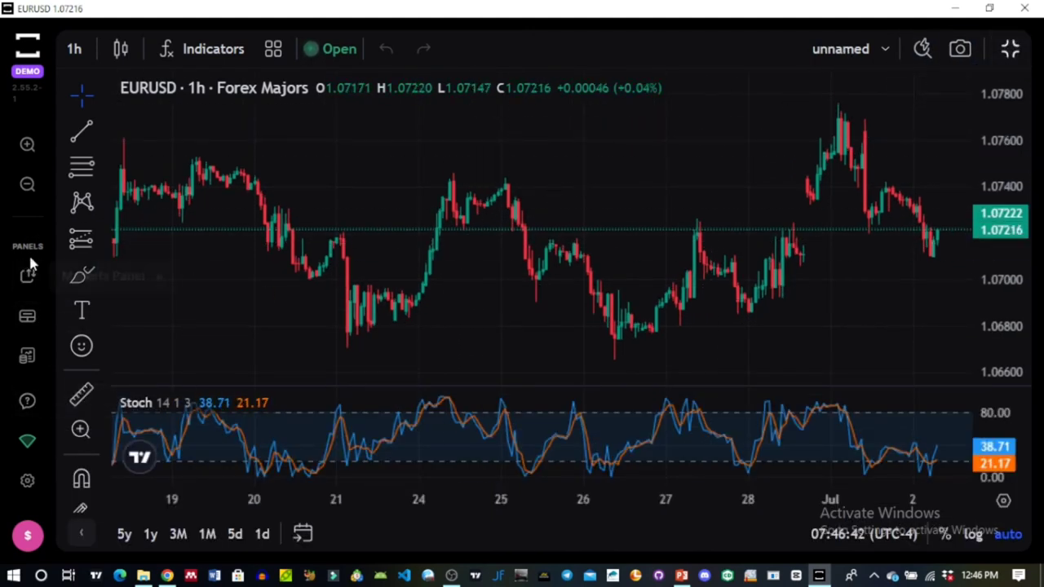
Show the Markets, Order and Trades panels, and hide Order and Trades again so only Markets stays open
{"action": "left_click", "coordinate": [30, 278]}
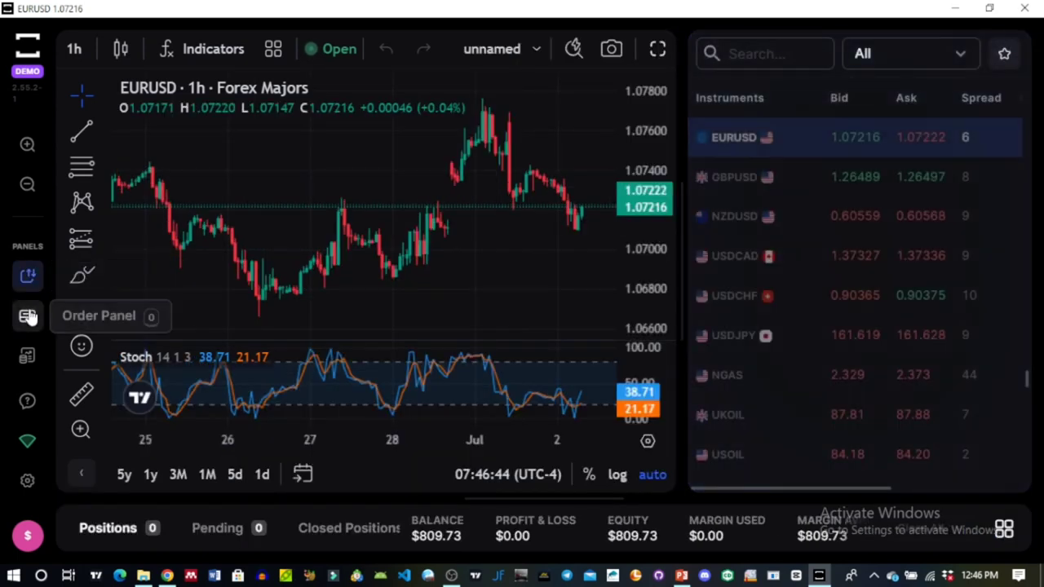
{"action": "left_click", "coordinate": [28, 316]}
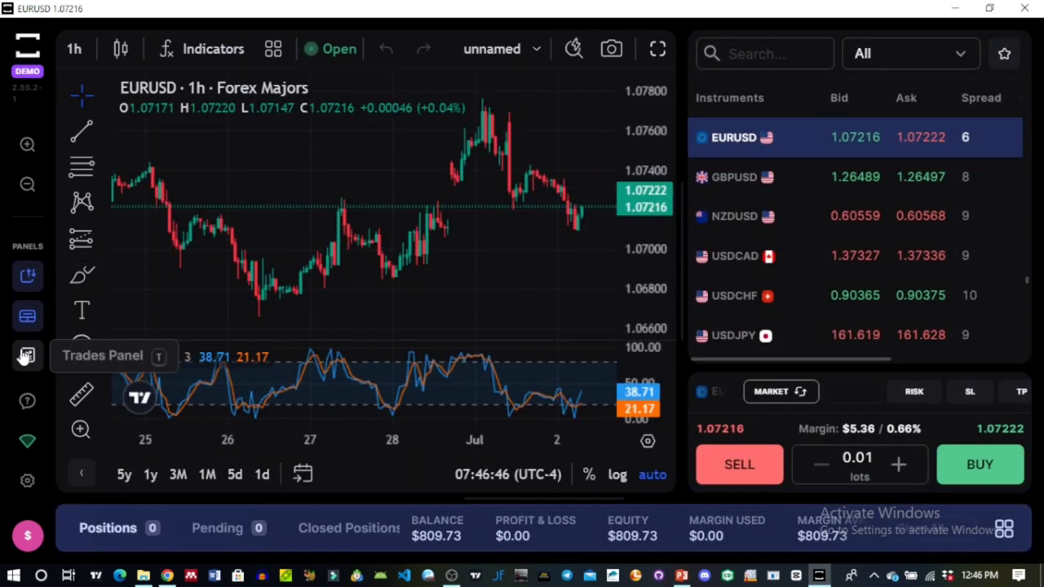
{"action": "left_click", "coordinate": [26, 357]}
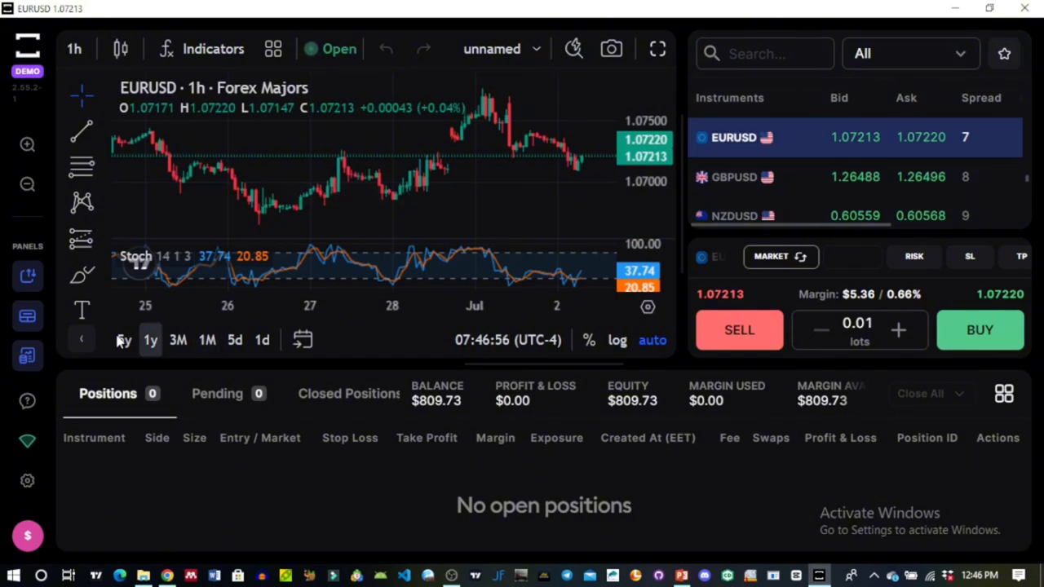
{"action": "left_click", "coordinate": [37, 320]}
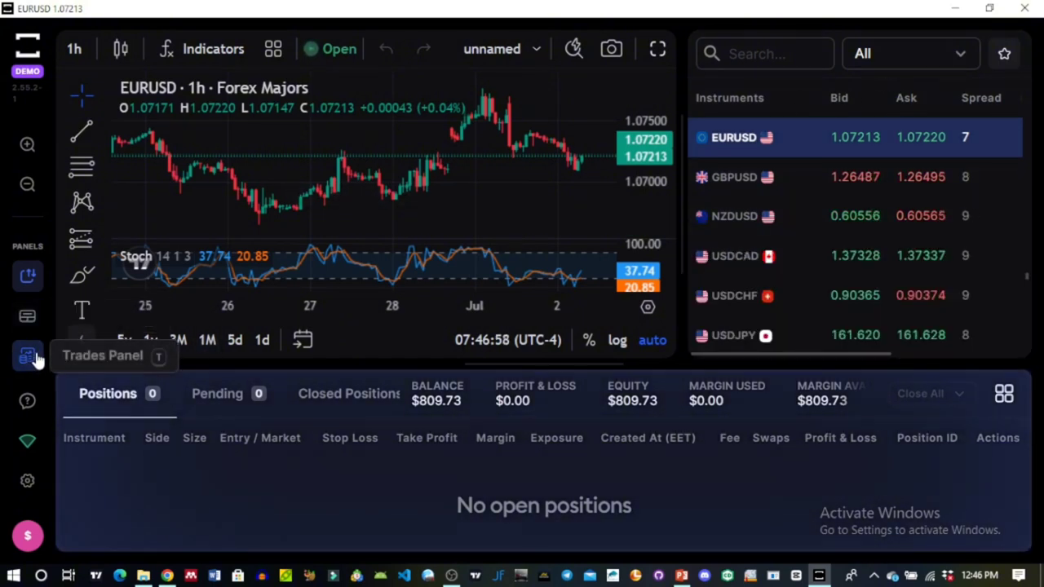
{"action": "left_click", "coordinate": [33, 357]}
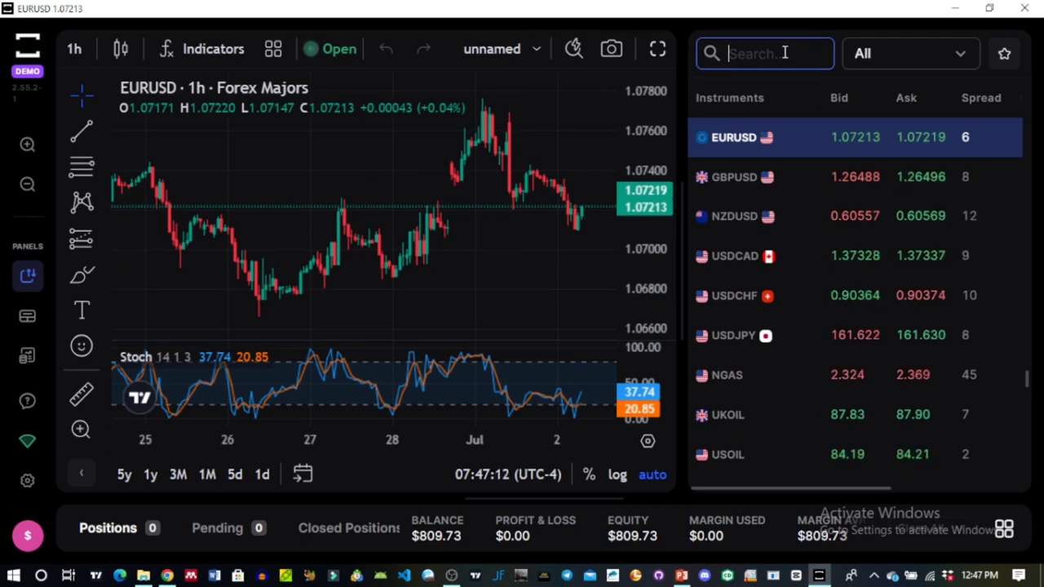
Search the instruments for "audus" and open the AUDUSD.PRO chart
{"action": "type", "text": "audus"}
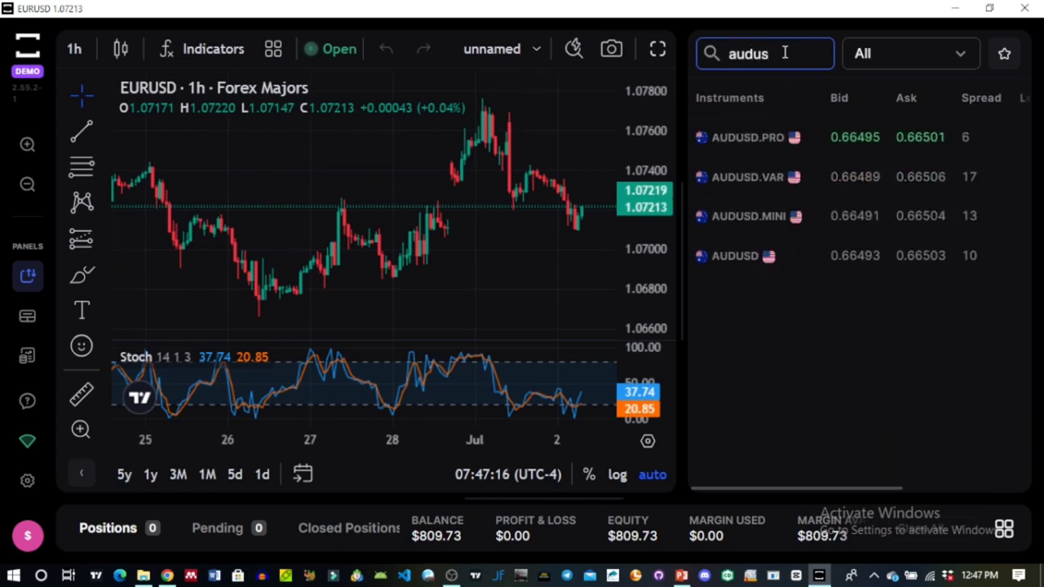
{"action": "left_click", "coordinate": [760, 140]}
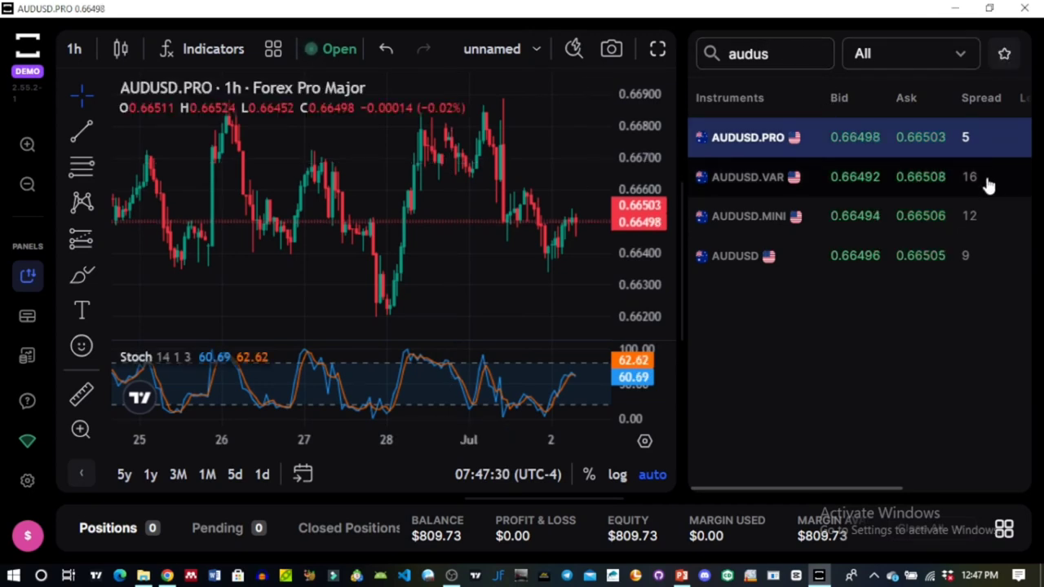
Filter the instrument list to favourites only and turn the filter off again
{"action": "left_click", "coordinate": [1003, 57]}
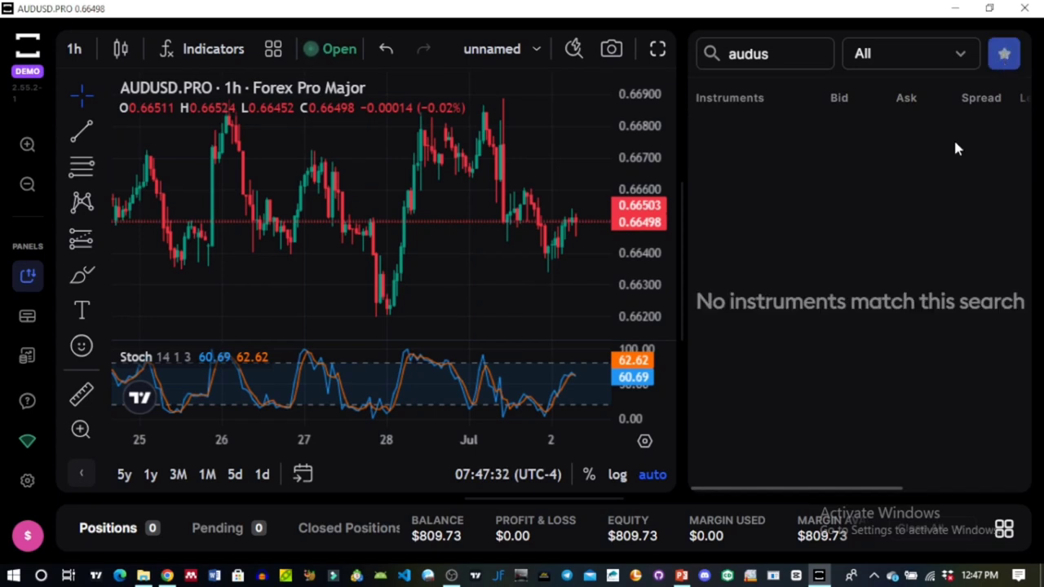
{"action": "left_click", "coordinate": [1004, 53]}
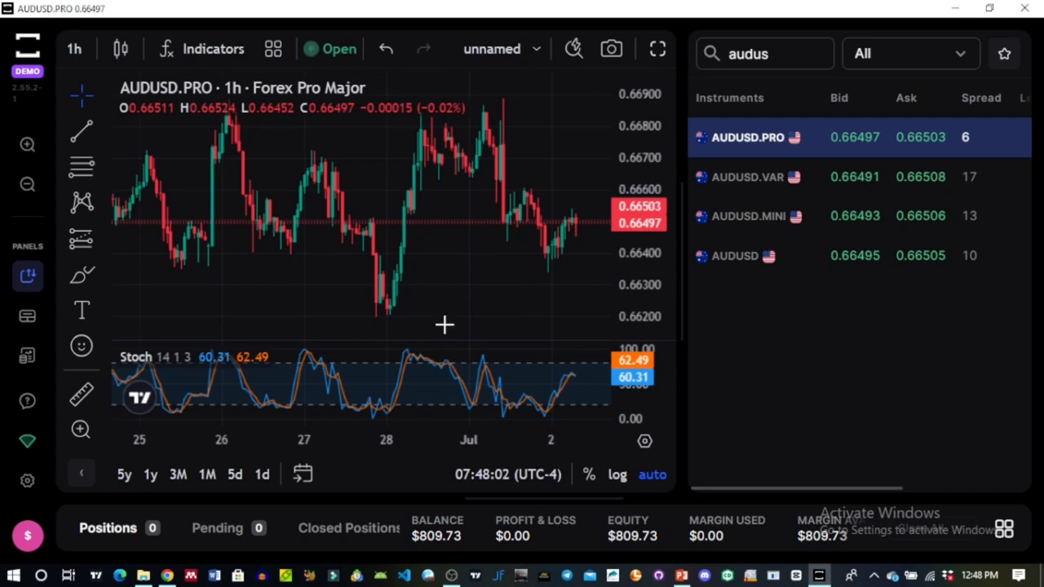
Swap the Markets panel for the Order panel and set the AUDUSD.PRO order type to Pending
{"action": "mouse_move", "coordinate": [294, 389]}
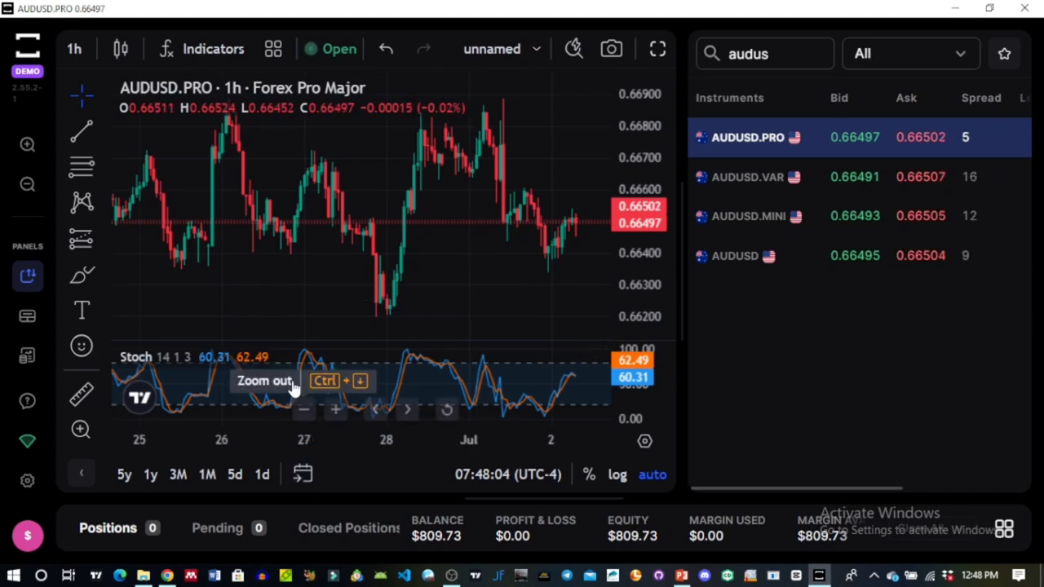
{"action": "left_click", "coordinate": [25, 277]}
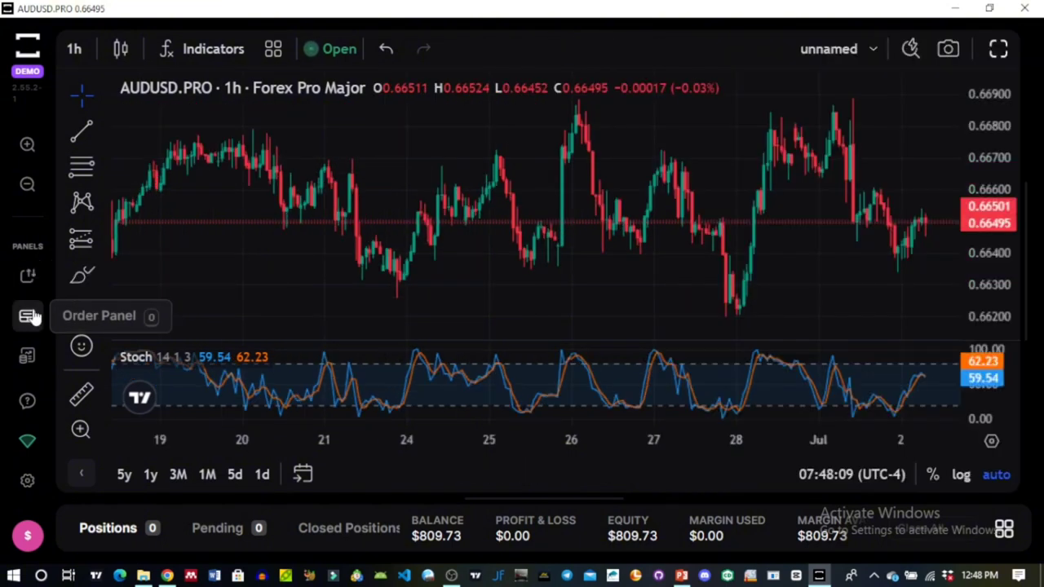
{"action": "left_click", "coordinate": [31, 318]}
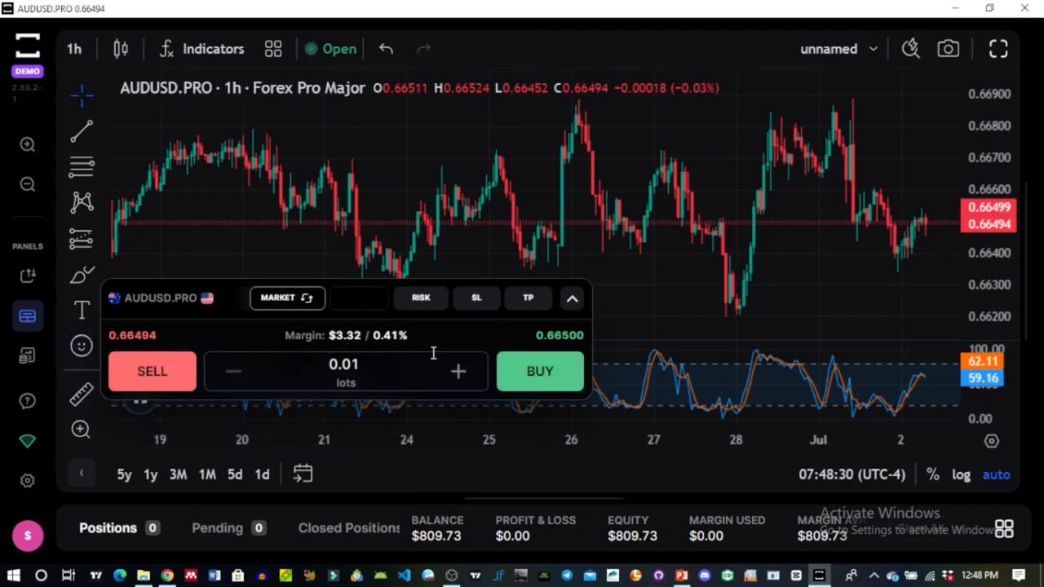
{"action": "left_click", "coordinate": [304, 300]}
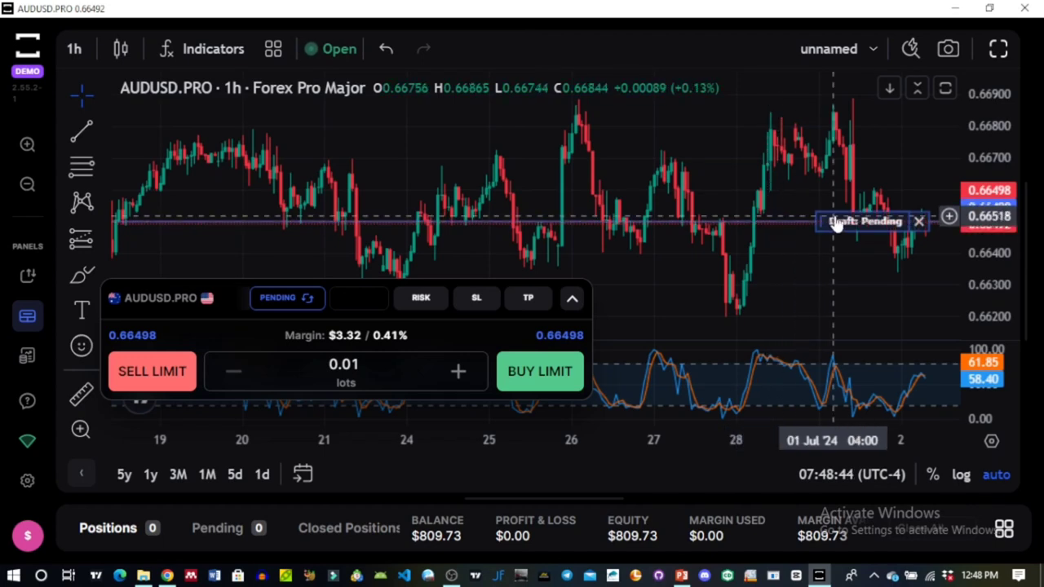
Move the draft pending AUDUSD.PRO order down to 0.66433 and raise its size to 0.12 lots
{"action": "left_click_drag", "start_coordinate": [834, 222], "coordinate": [834, 243]}
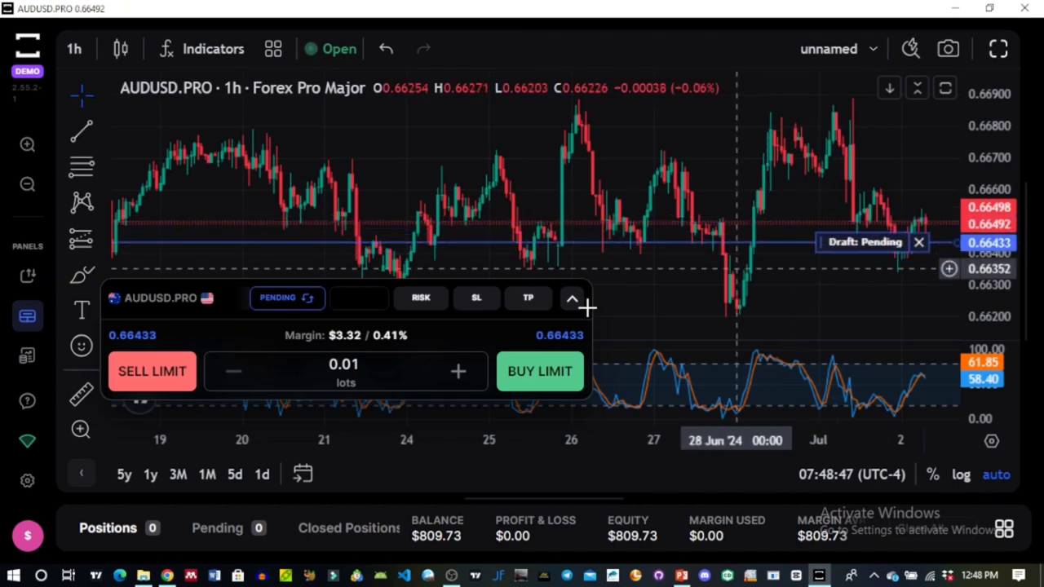
{"action": "left_click", "coordinate": [459, 372]}
{"action": "left_click", "coordinate": [459, 371]}
{"action": "left_click", "coordinate": [459, 372]}
{"action": "left_click", "coordinate": [459, 372]}
{"action": "left_click", "coordinate": [459, 372]}
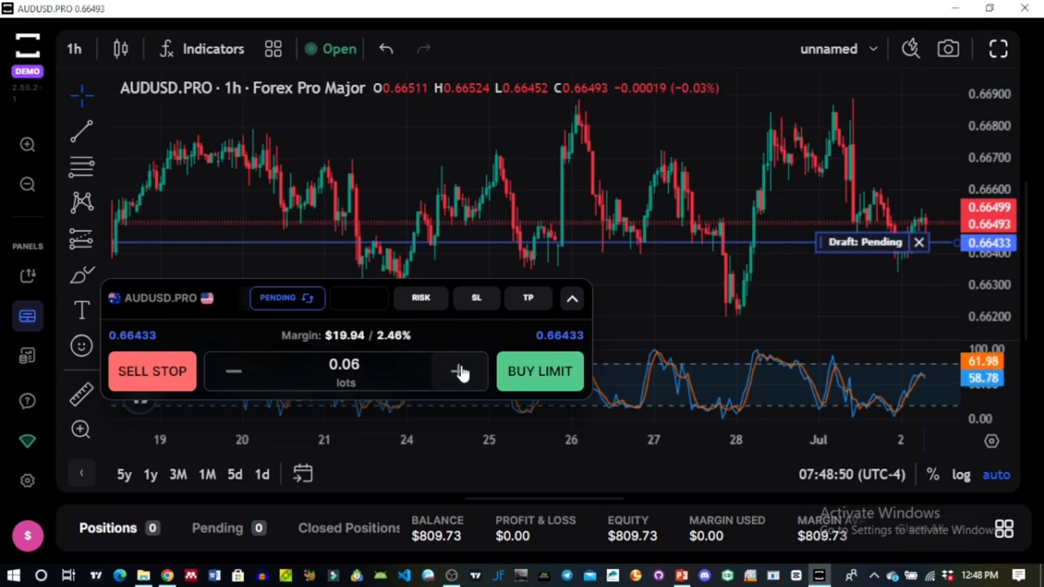
{"action": "left_click", "coordinate": [460, 372]}
{"action": "left_click", "coordinate": [459, 372]}
{"action": "left_click", "coordinate": [460, 372]}
{"action": "left_click", "coordinate": [459, 372]}
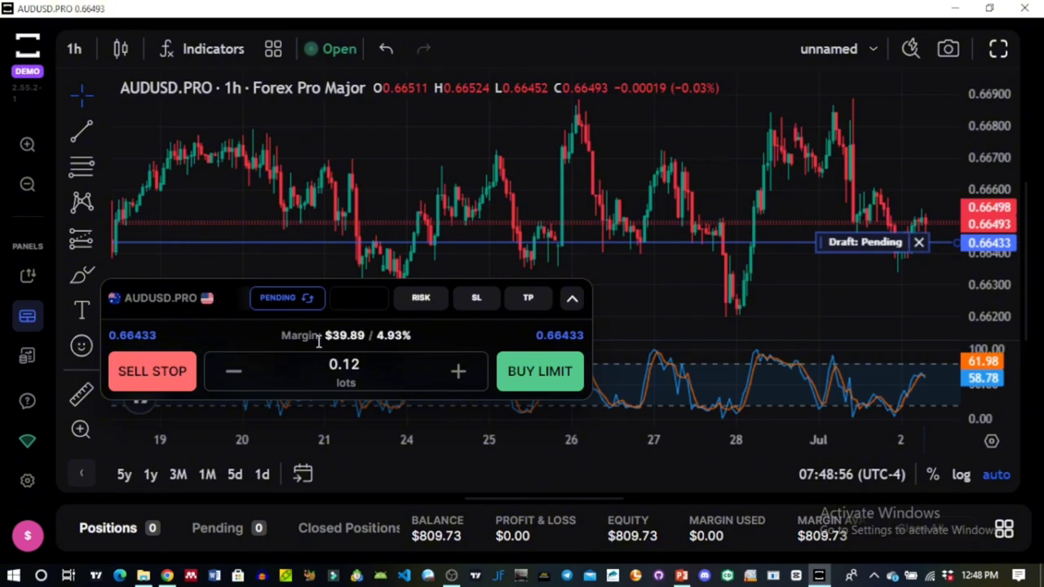
Turn on risk-based sizing for the pending order and turn it off again
{"action": "left_click", "coordinate": [434, 303]}
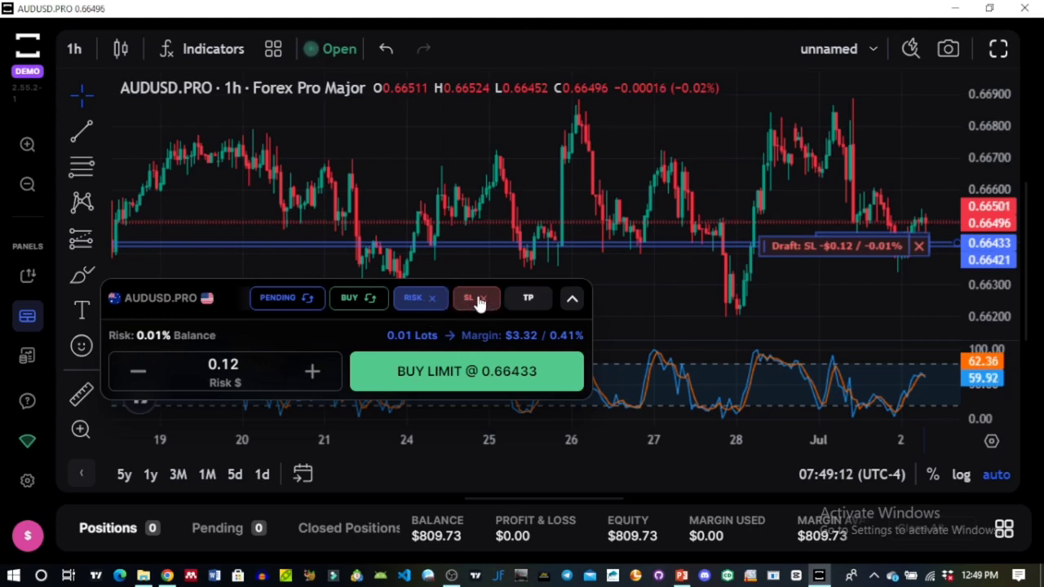
{"action": "left_click", "coordinate": [446, 304]}
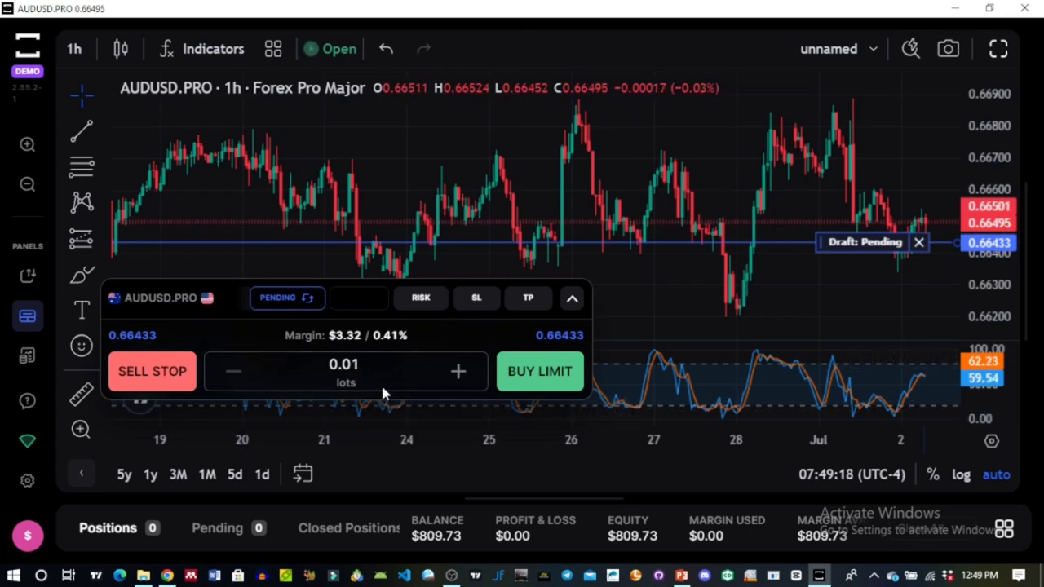
Switch the order type to Market and place AUDUSD.PRO buy orders of 0.12 lots each
{"action": "left_click", "coordinate": [292, 306]}
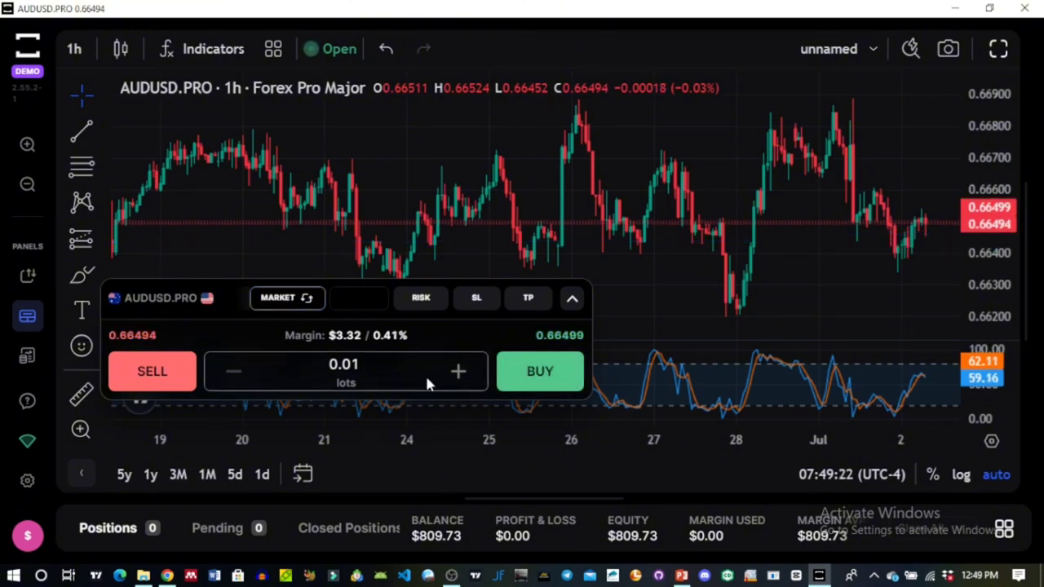
{"action": "left_click_drag", "start_coordinate": [459, 372], "coordinate": [463, 372]}
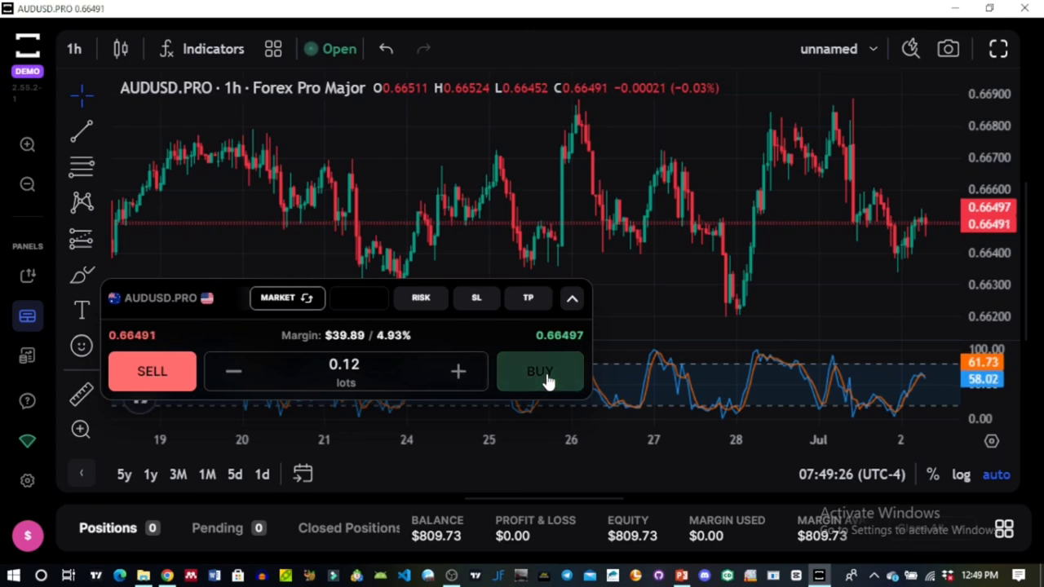
{"action": "left_click", "coordinate": [548, 382]}
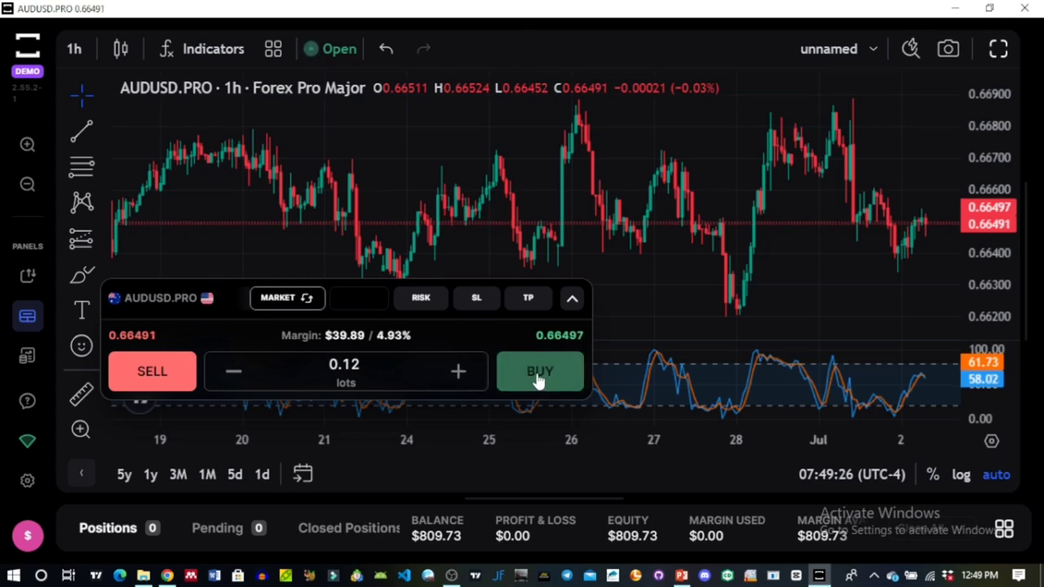
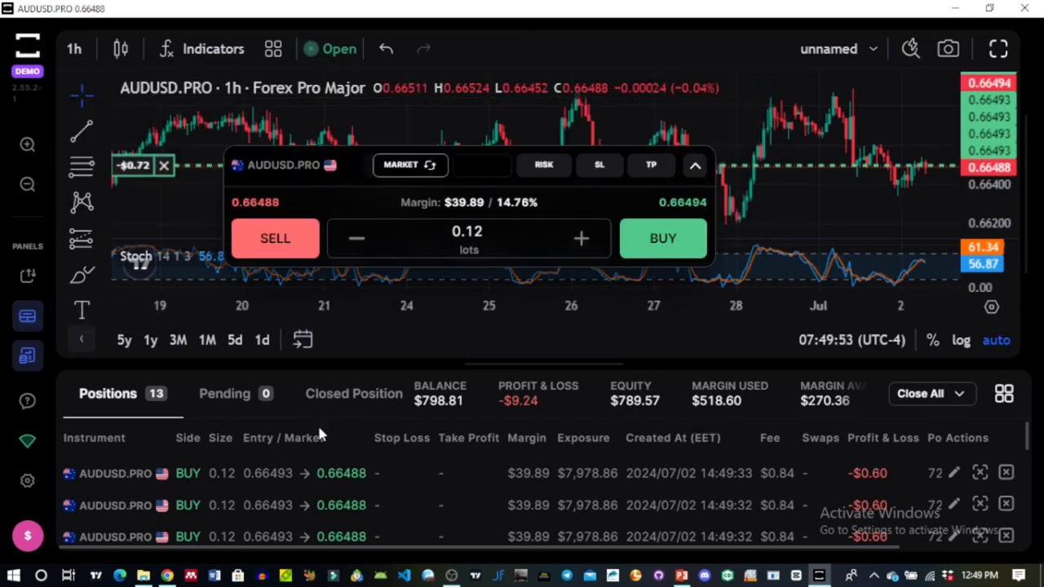
Look through the open AUDUSD.PRO positions and the details in their columns
{"action": "scroll", "coordinate": [304, 487], "scroll_direction": "down", "scroll_amount": 1}
{"action": "scroll", "coordinate": [305, 487], "scroll_direction": "up", "scroll_amount": 1}
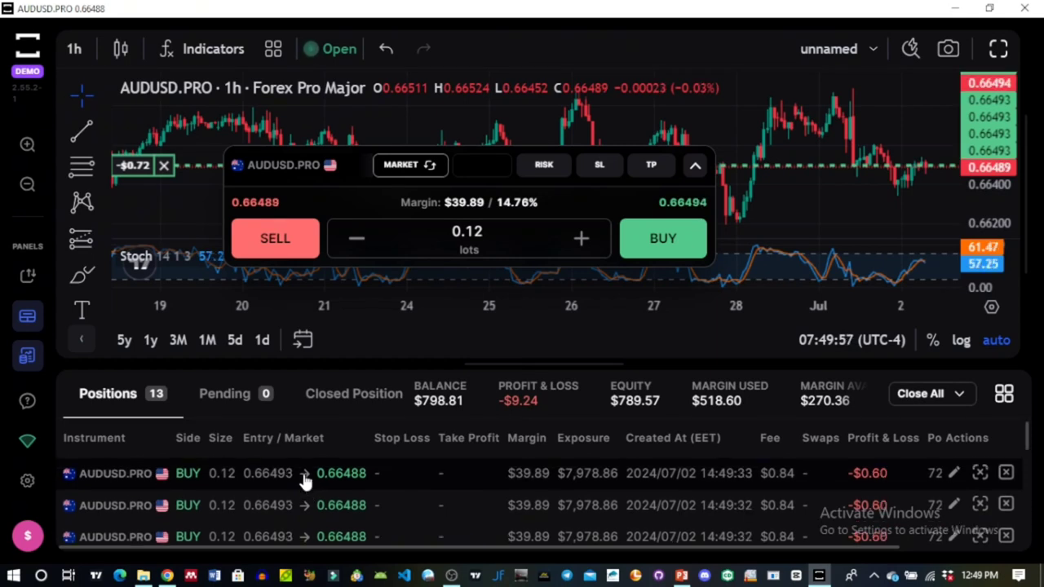
{"action": "scroll", "coordinate": [304, 481], "scroll_direction": "down", "scroll_amount": 3}
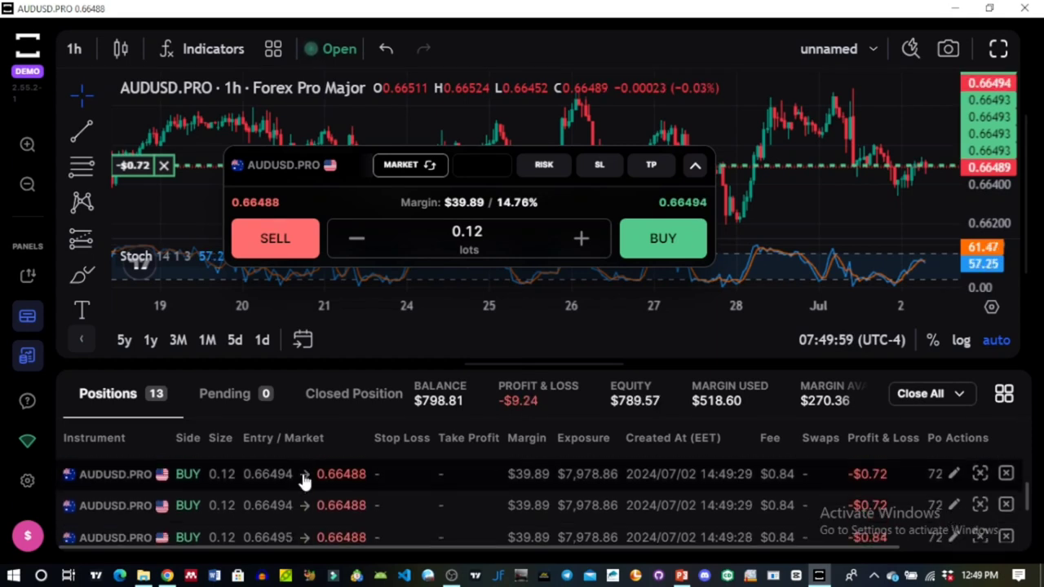
{"action": "scroll", "coordinate": [284, 502], "scroll_direction": "down", "scroll_amount": 2}
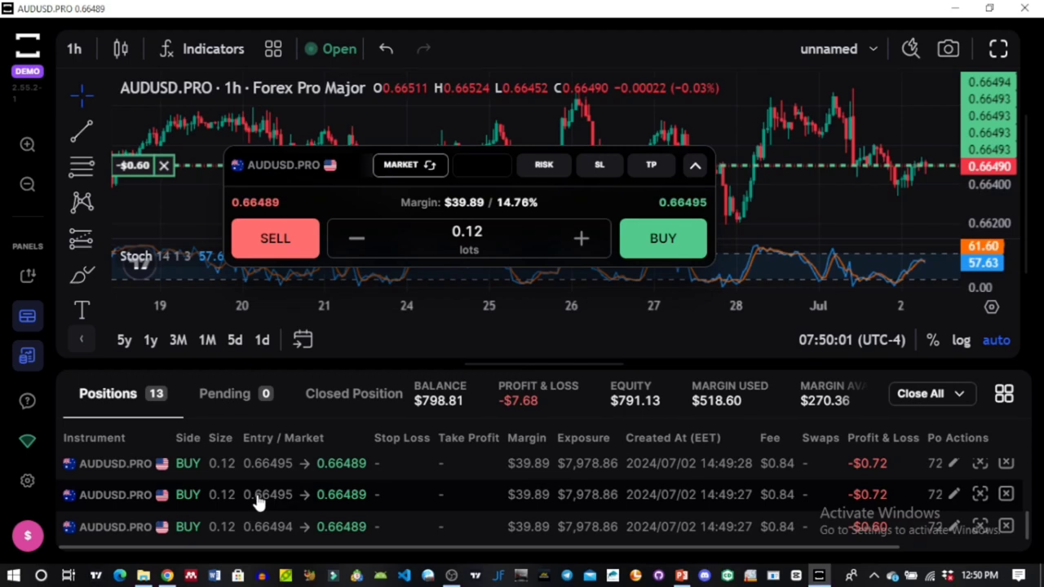
{"action": "scroll", "coordinate": [257, 501], "scroll_direction": "up", "scroll_amount": 5}
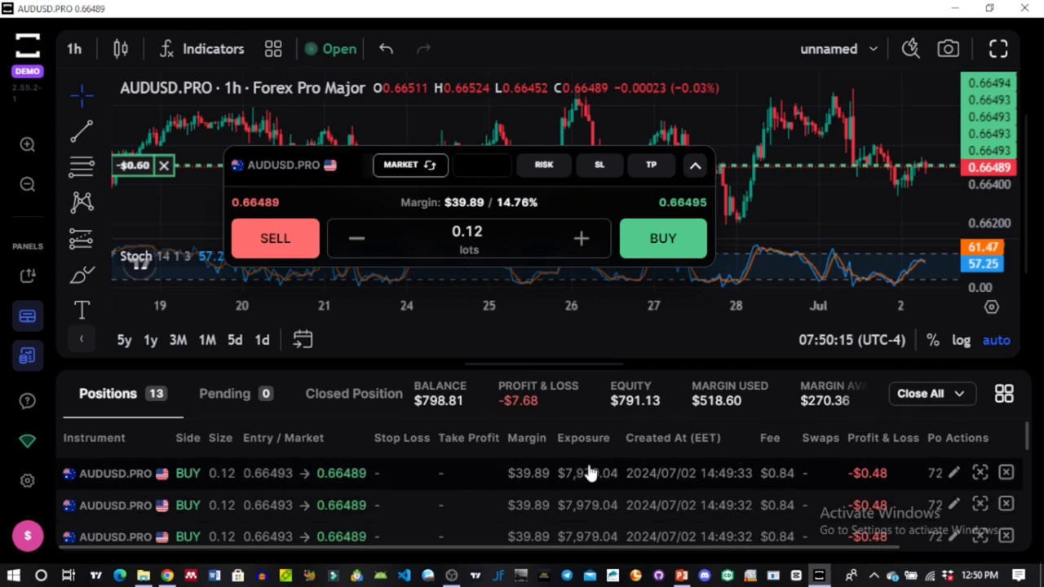
{"action": "mouse_move", "coordinate": [545, 459]}
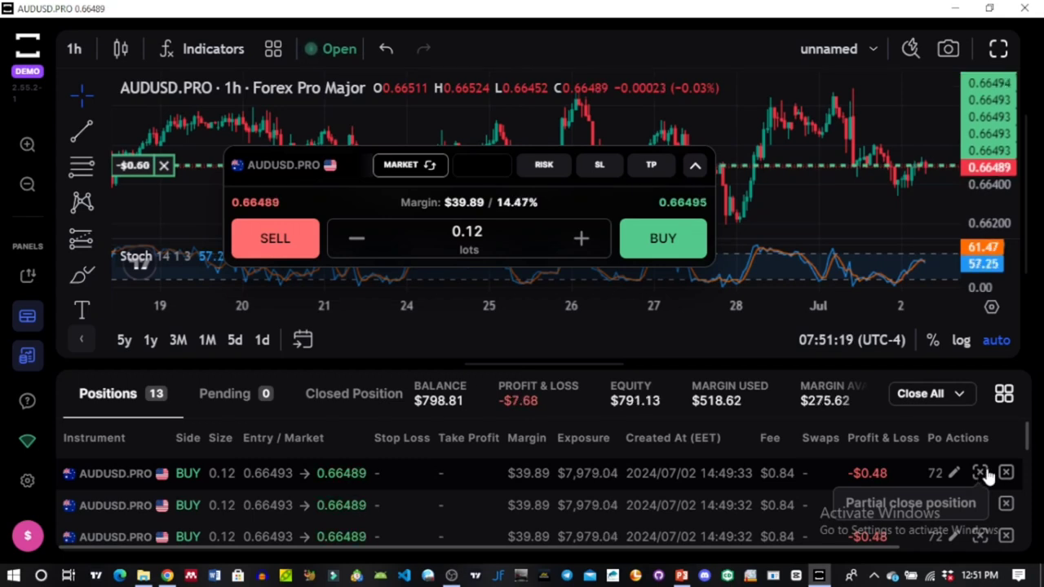
Partially close the first AUDUSD.PRO position in the list by 0.04 lots
{"action": "left_click", "coordinate": [980, 474]}
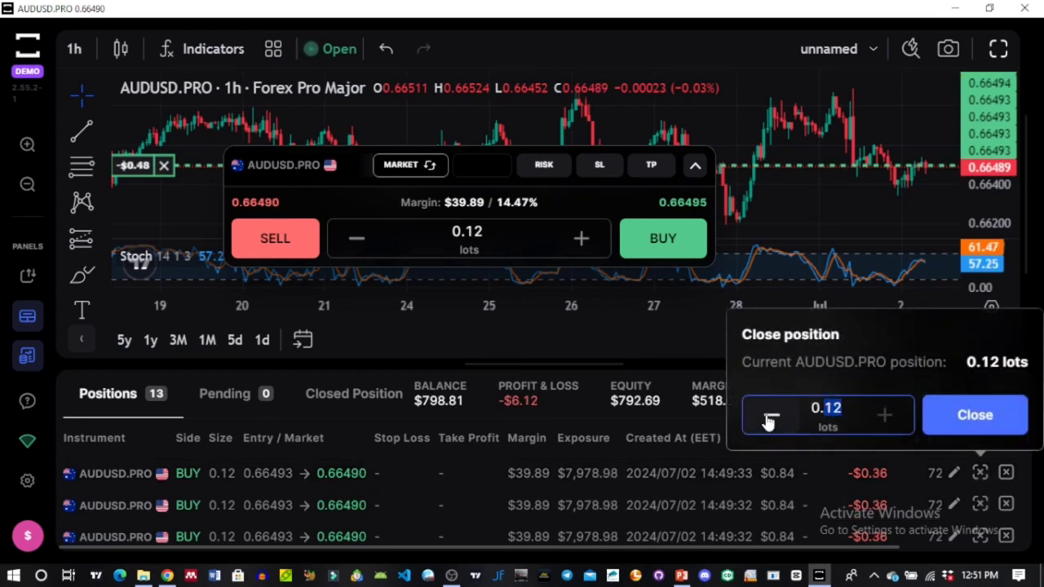
{"action": "type", "text": "08"}
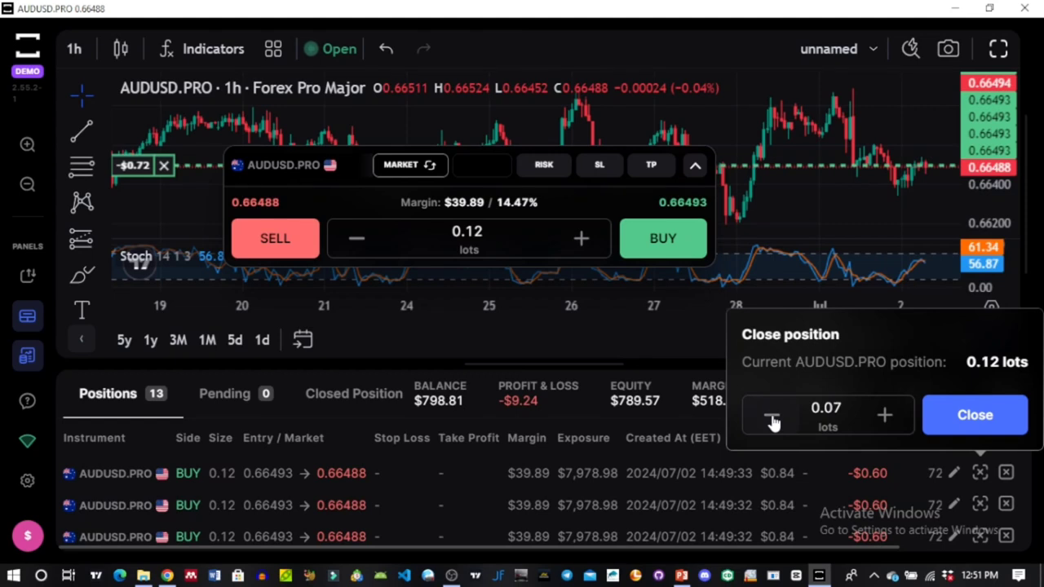
{"action": "left_click", "coordinate": [772, 418]}
{"action": "left_click", "coordinate": [772, 418]}
{"action": "left_click", "coordinate": [772, 417]}
{"action": "left_click", "coordinate": [972, 421]}
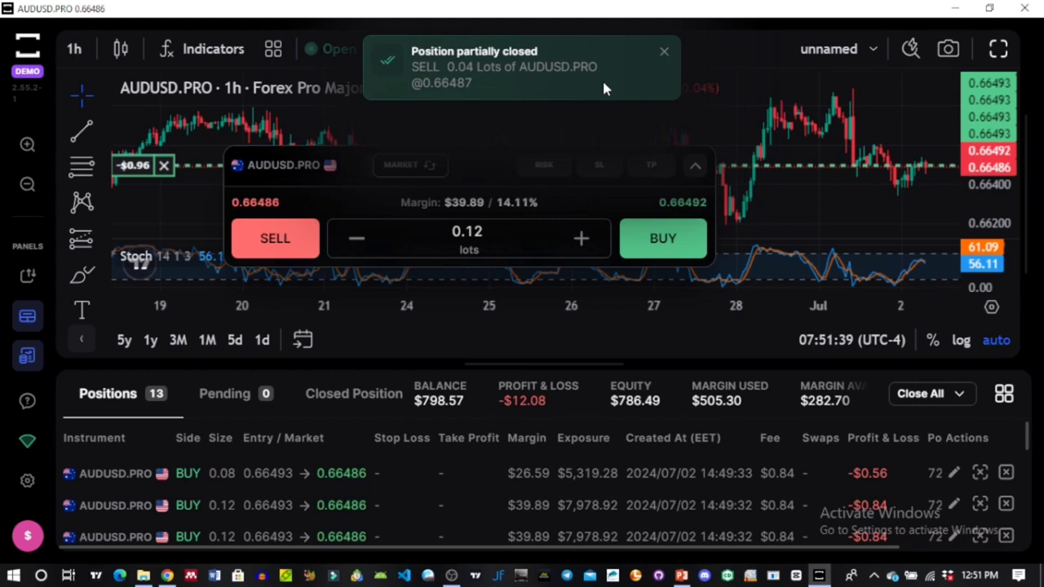
Close the remaining 0.08 lots of the partially closed AUDUSD.PRO position
{"action": "scroll", "coordinate": [982, 475], "scroll_direction": "down", "scroll_amount": 3}
{"action": "scroll", "coordinate": [1002, 494], "scroll_direction": "up", "scroll_amount": 2}
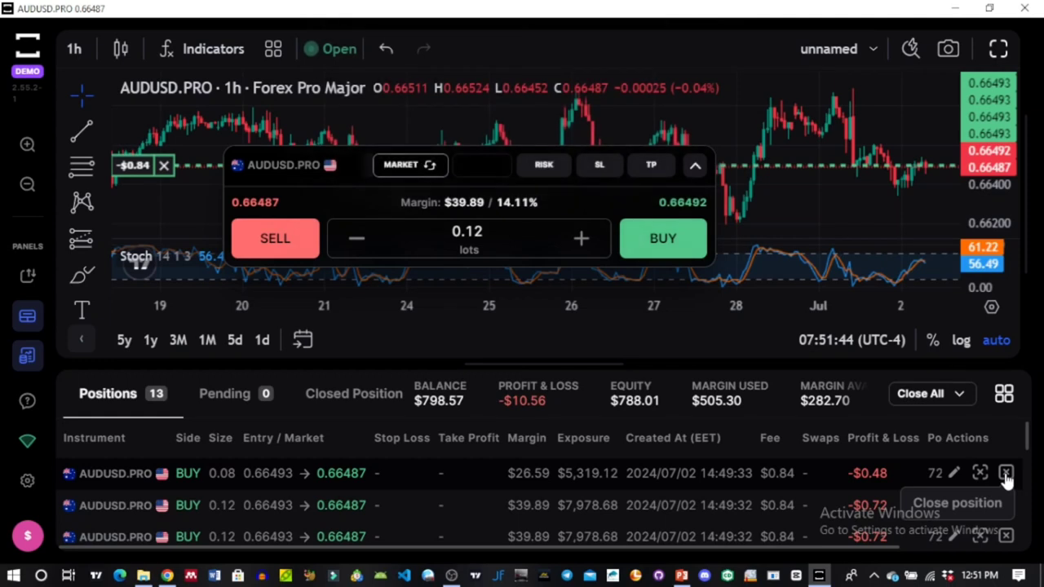
{"action": "left_click", "coordinate": [1006, 476]}
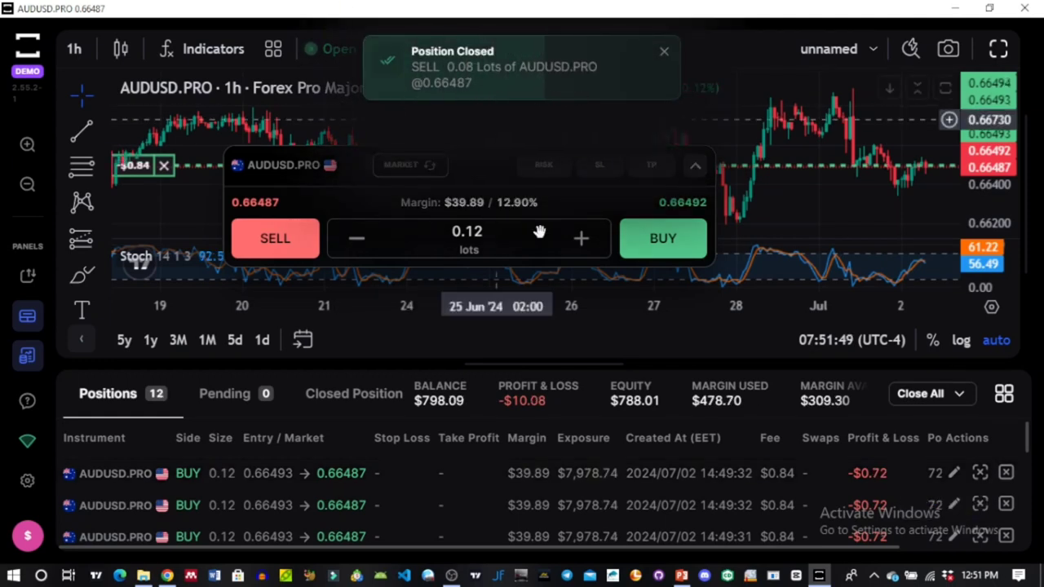
Review the remaining open positions and the list of pending orders
{"action": "scroll", "coordinate": [489, 503], "scroll_direction": "down", "scroll_amount": 1}
{"action": "scroll", "coordinate": [489, 503], "scroll_direction": "up", "scroll_amount": 1}
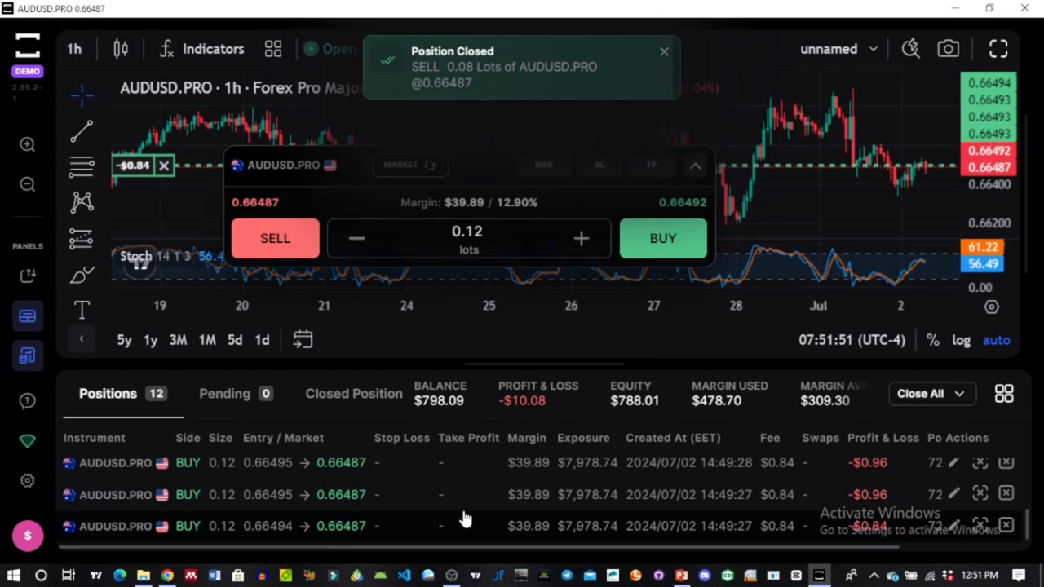
{"action": "scroll", "coordinate": [450, 499], "scroll_direction": "down", "scroll_amount": 3}
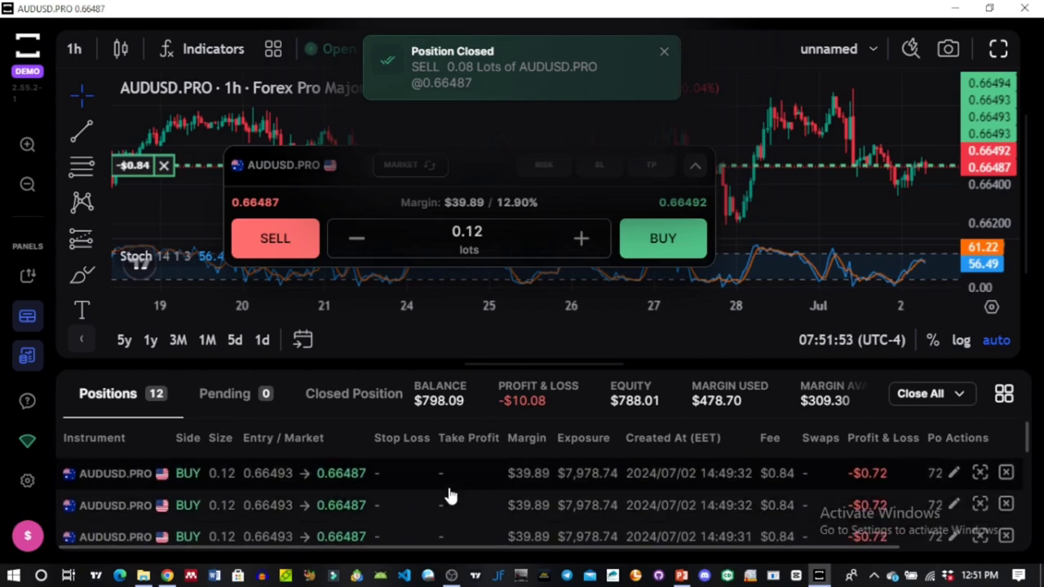
{"action": "scroll", "coordinate": [442, 509], "scroll_direction": "up", "scroll_amount": 3}
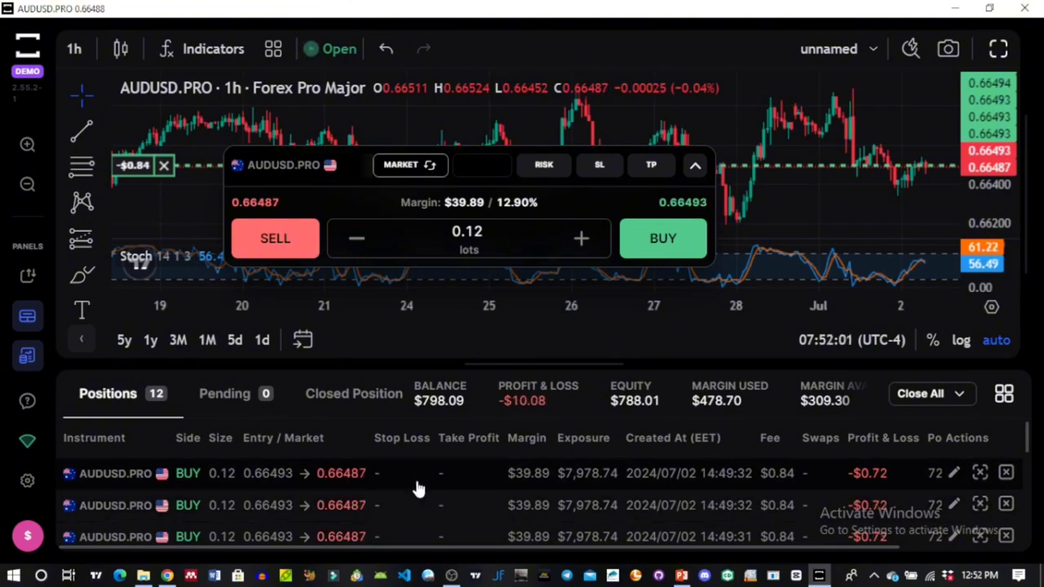
{"action": "scroll", "coordinate": [416, 488], "scroll_direction": "down", "scroll_amount": 2}
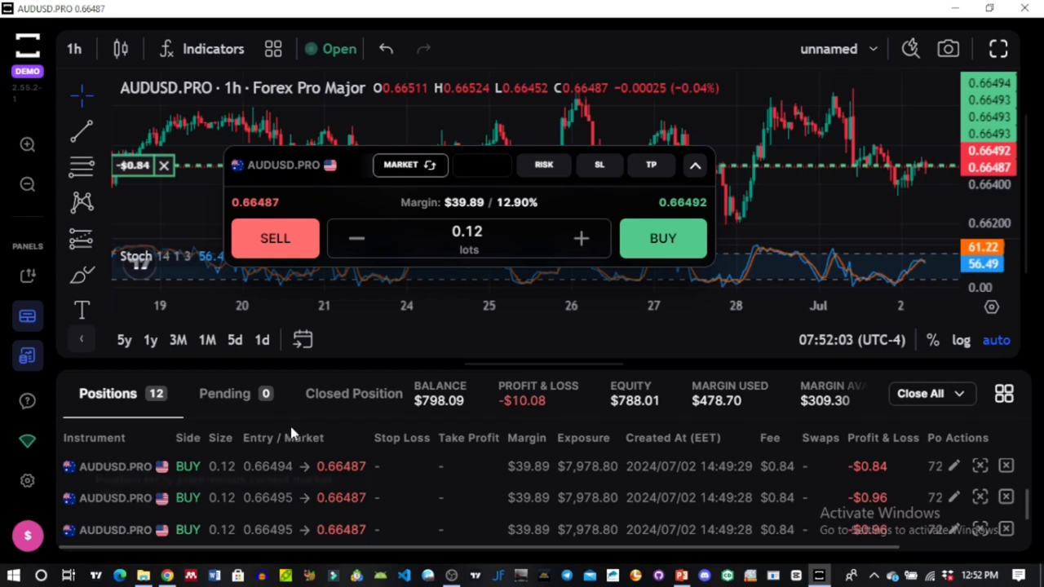
{"action": "left_click", "coordinate": [218, 397]}
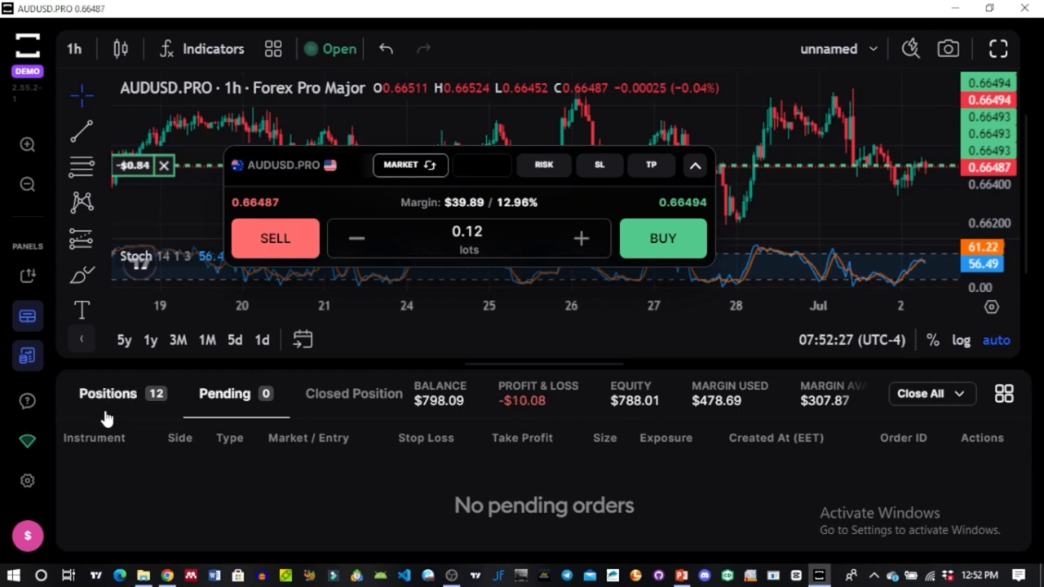
{"action": "mouse_move", "coordinate": [344, 451]}
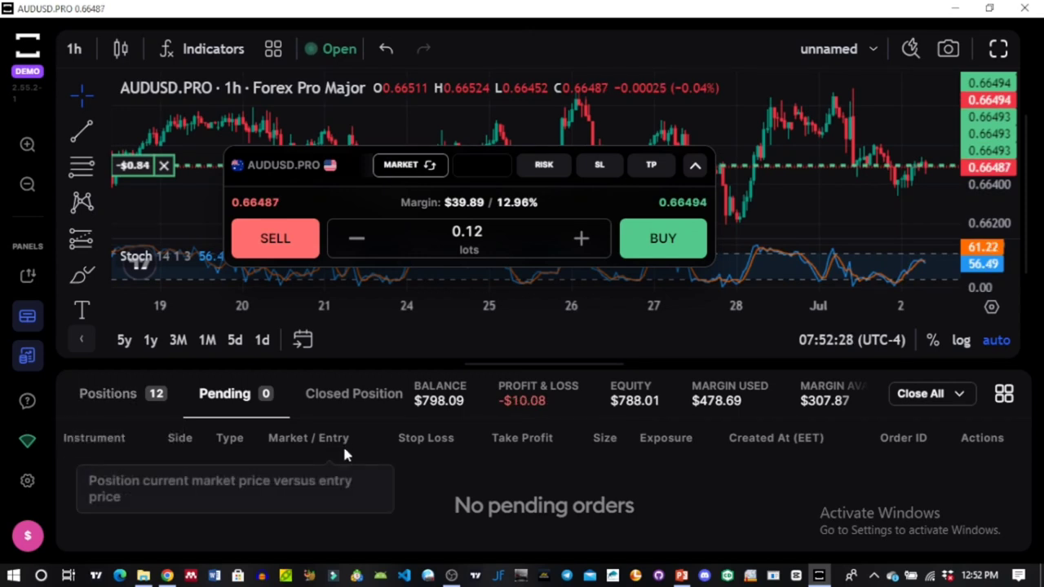
Show the closed positions, enlarge the trades area and look through the week's closed trades
{"action": "left_click", "coordinate": [349, 400]}
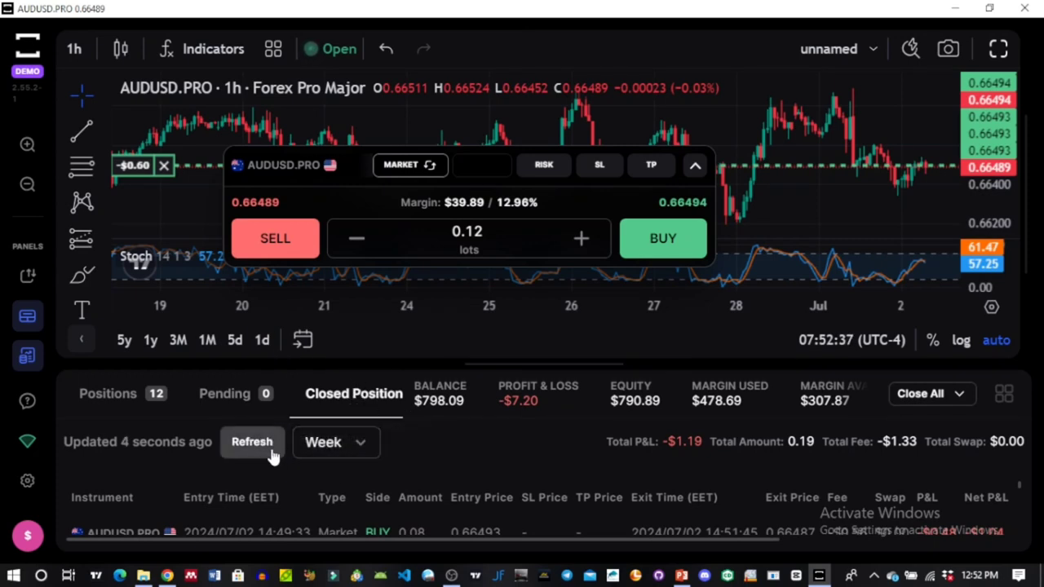
{"action": "scroll", "coordinate": [336, 512], "scroll_direction": "down", "scroll_amount": 2}
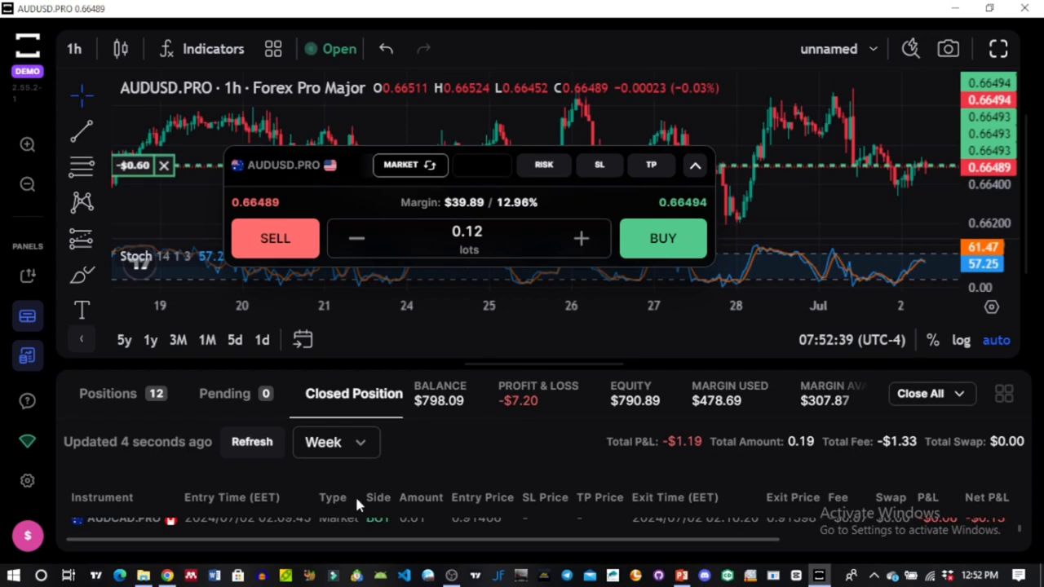
{"action": "left_click_drag", "start_coordinate": [401, 334], "coordinate": [405, 289]}
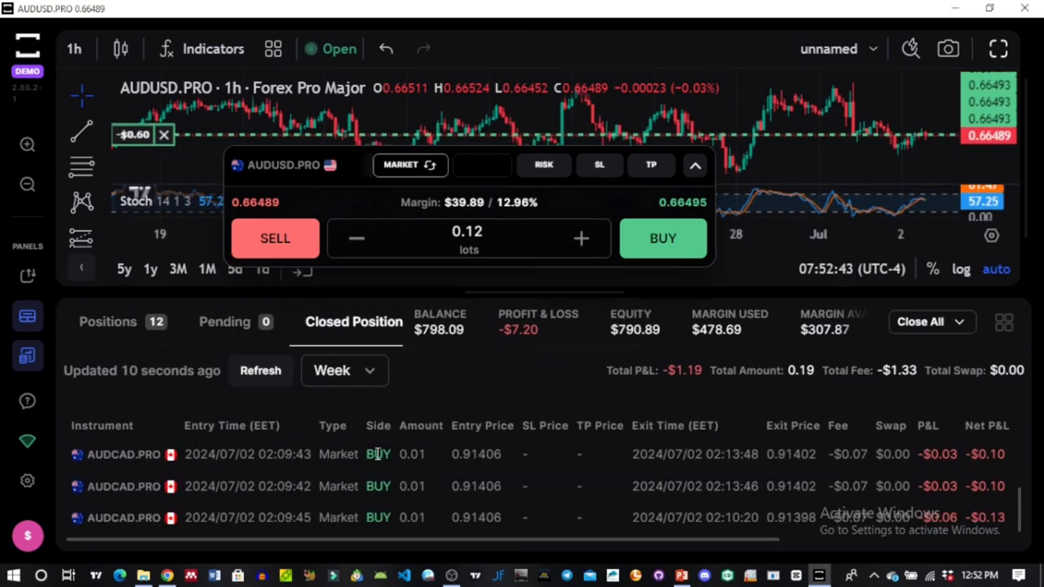
{"action": "scroll", "coordinate": [363, 469], "scroll_direction": "down", "scroll_amount": 1}
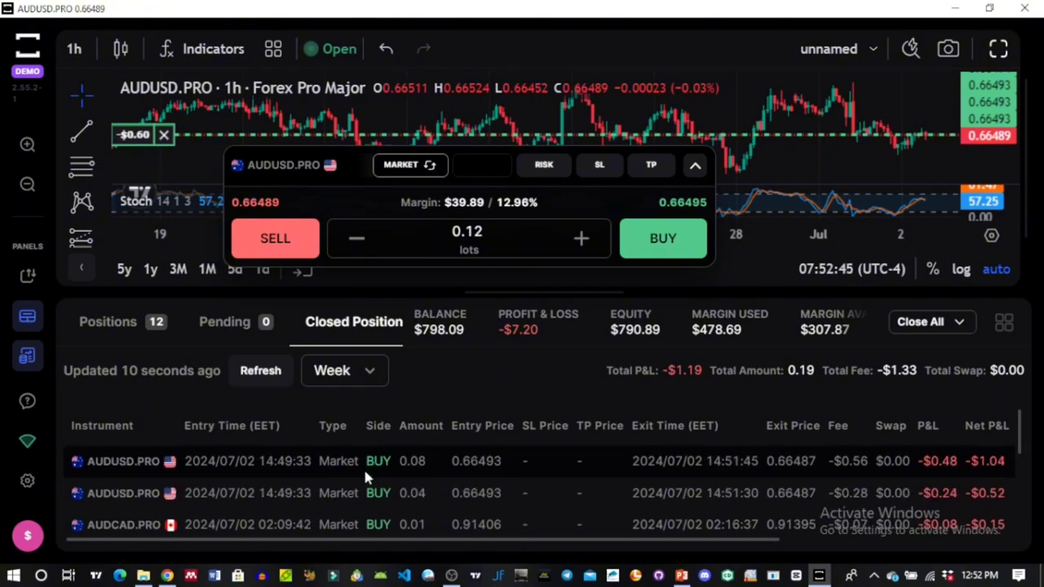
{"action": "scroll", "coordinate": [363, 481], "scroll_direction": "up", "scroll_amount": 1}
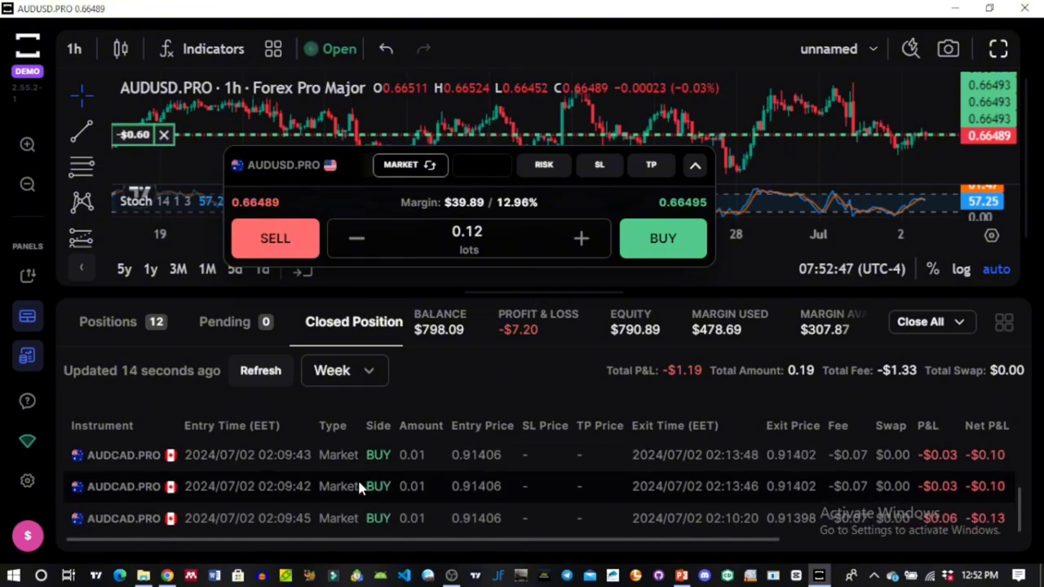
{"action": "scroll", "coordinate": [359, 481], "scroll_direction": "up", "scroll_amount": 2}
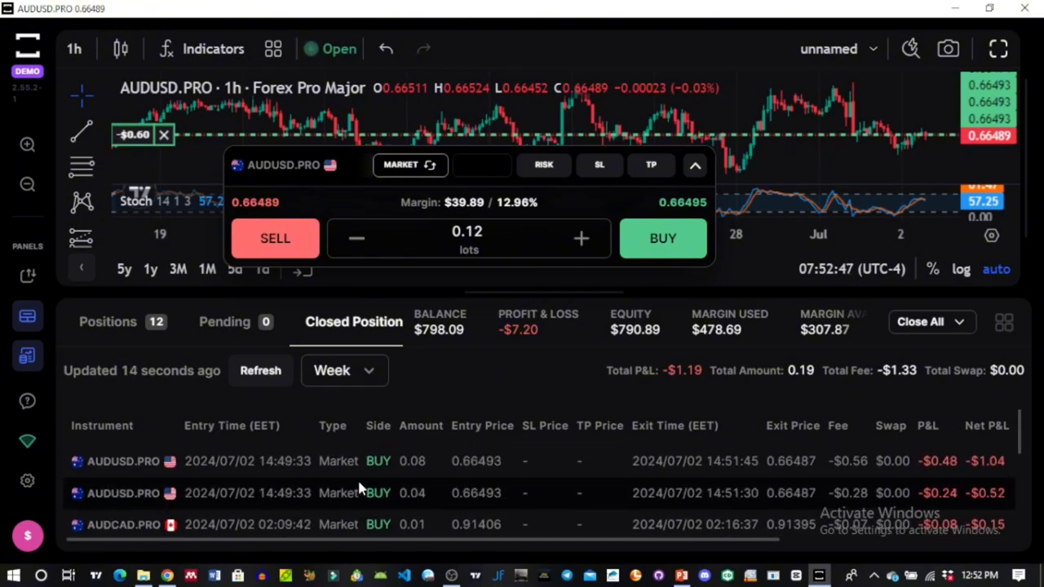
Set the closed positions period to Day and shrink the trades area back to its earlier height
{"action": "left_click", "coordinate": [361, 376]}
{"action": "left_click", "coordinate": [361, 406]}
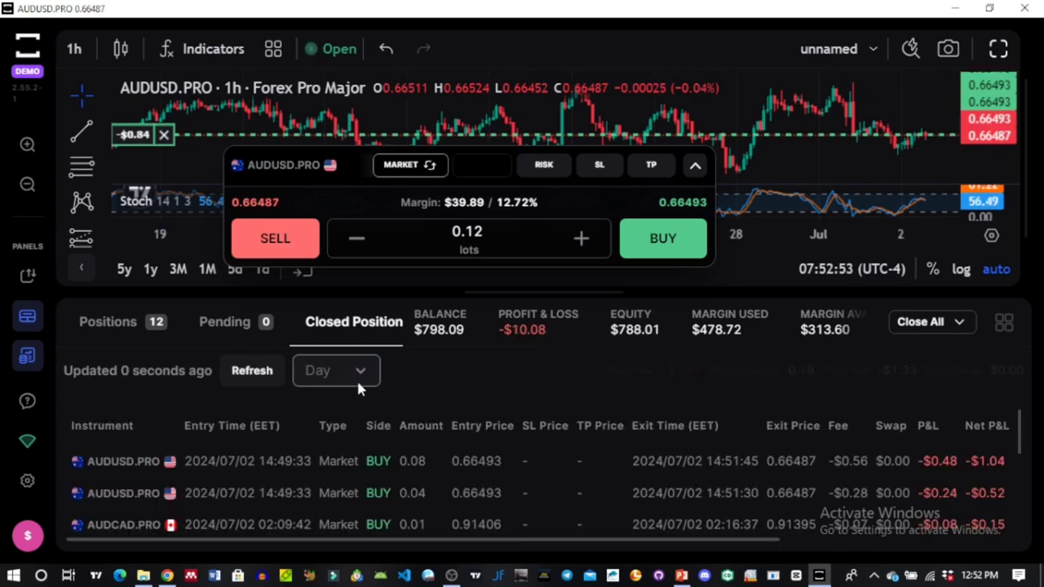
{"action": "left_click", "coordinate": [365, 367]}
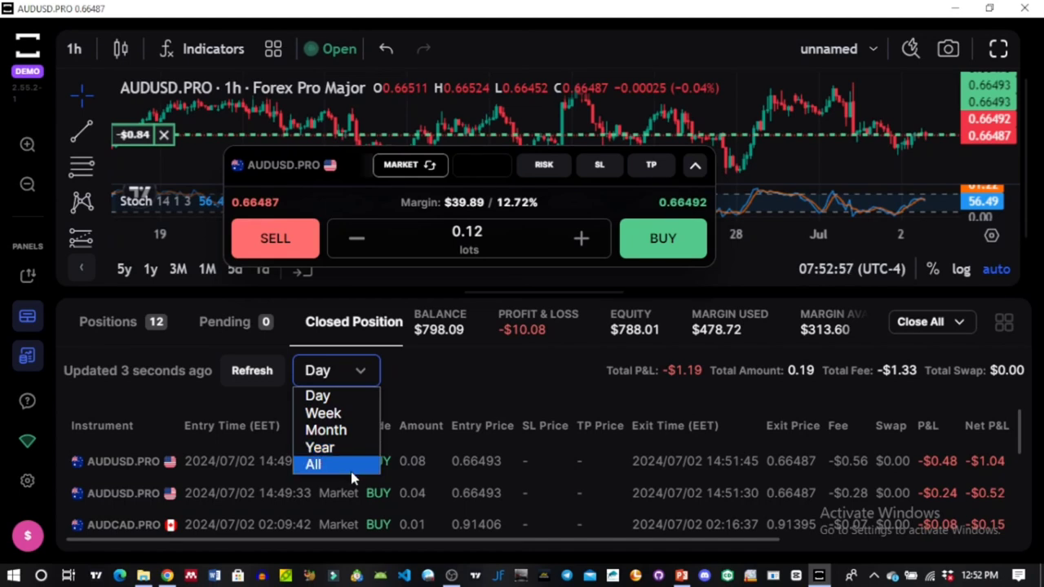
{"action": "left_click", "coordinate": [353, 374]}
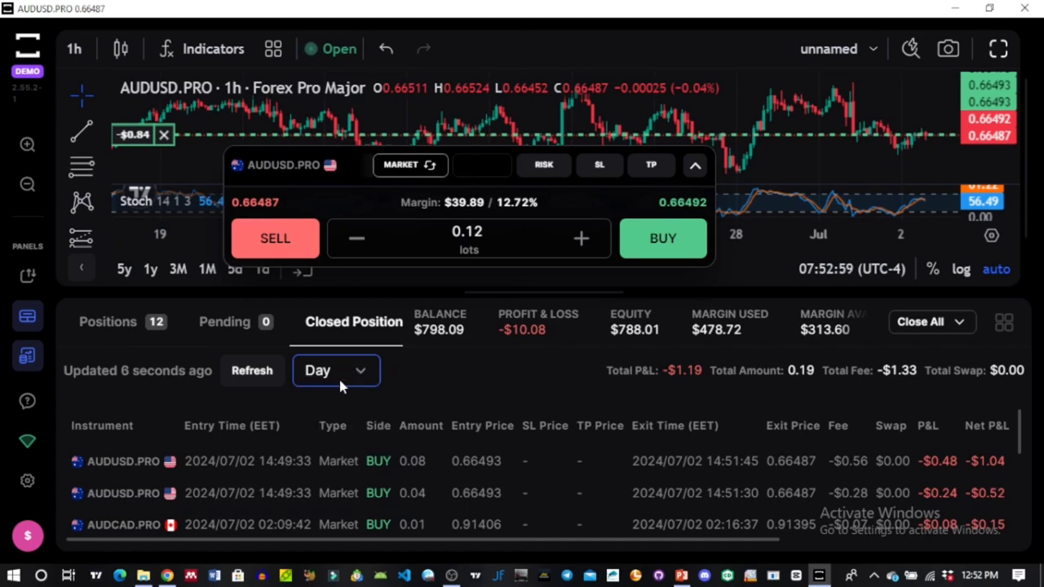
{"action": "left_click_drag", "start_coordinate": [369, 292], "coordinate": [371, 362]}
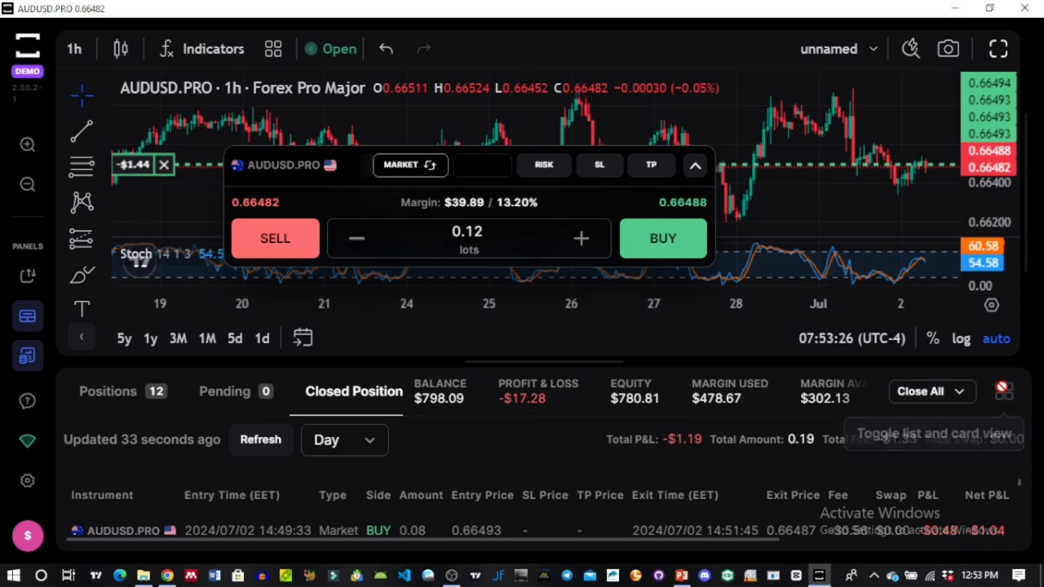
Collapse the trades panel and hide the floating order ticket to leave the AUDUSD.PRO chart unobstructed
{"action": "left_click", "coordinate": [25, 354]}
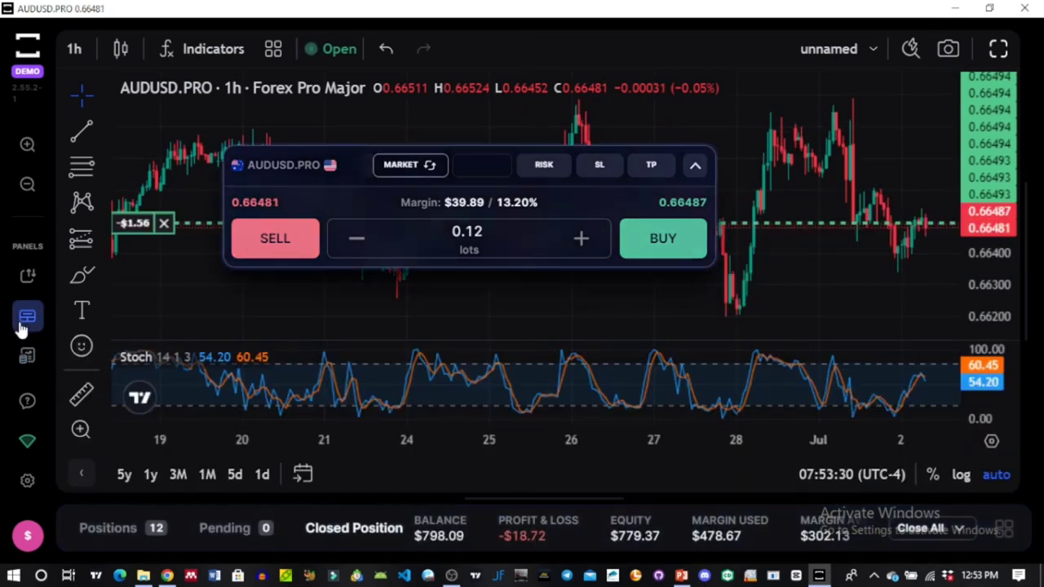
{"action": "left_click", "coordinate": [27, 319]}
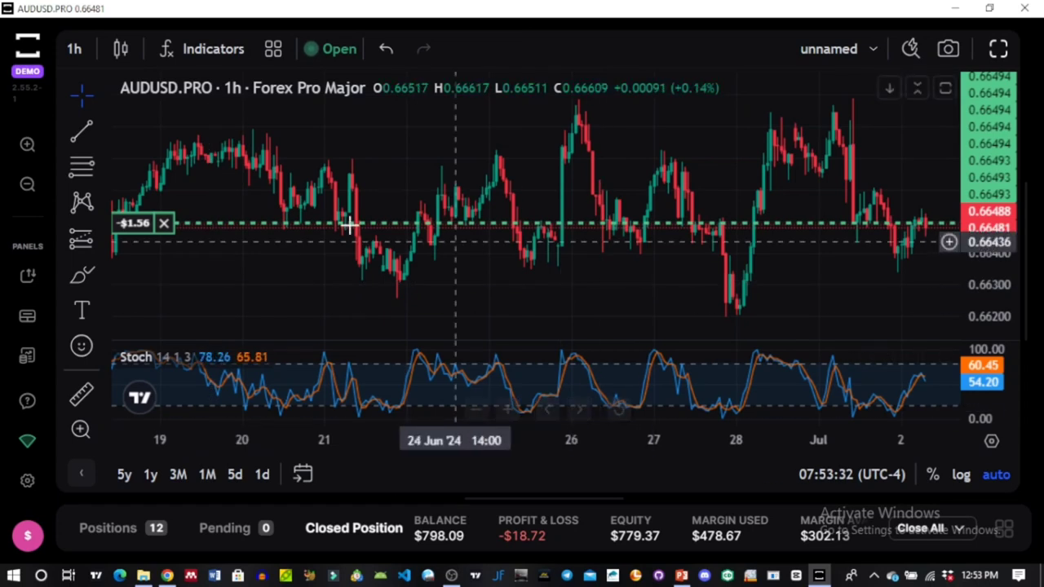
{"action": "scroll", "coordinate": [543, 291], "scroll_direction": "up", "scroll_amount": 3}
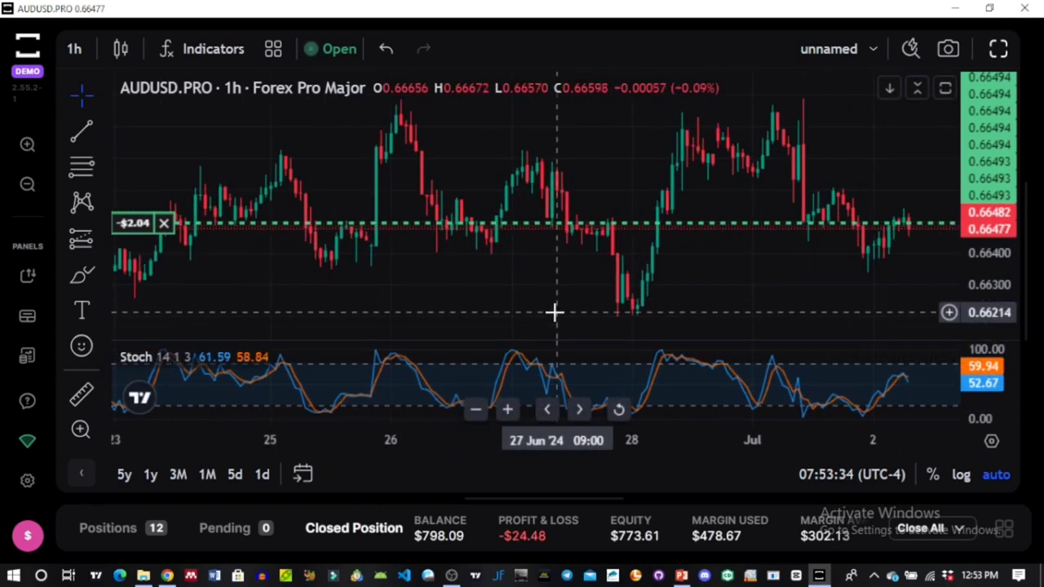
{"action": "scroll", "coordinate": [652, 241], "scroll_direction": "down", "scroll_amount": 3}
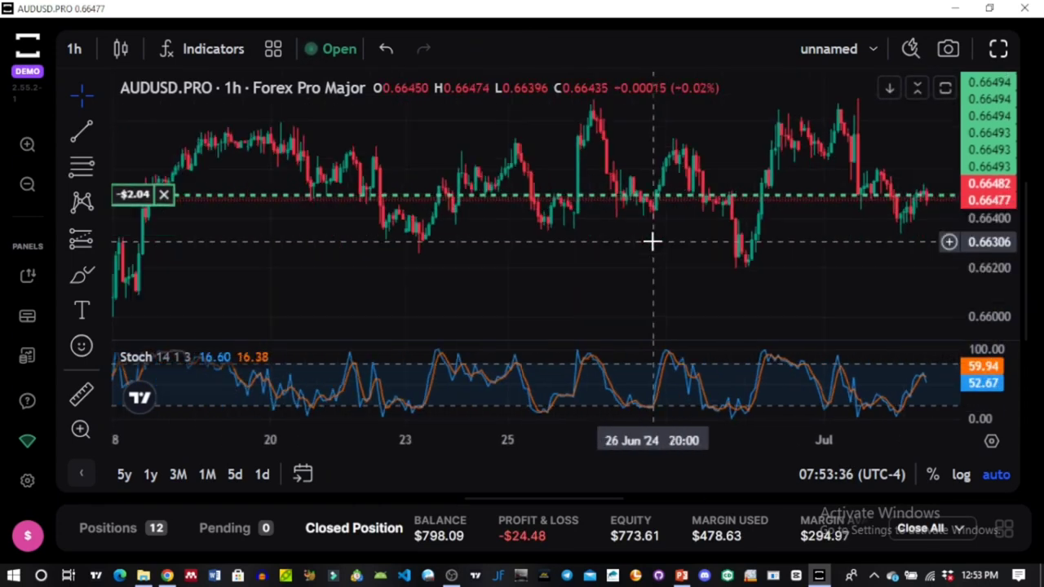
Maximize the price pane of the chart and restore it to share space with the Stoch pane
{"action": "left_click", "coordinate": [944, 88]}
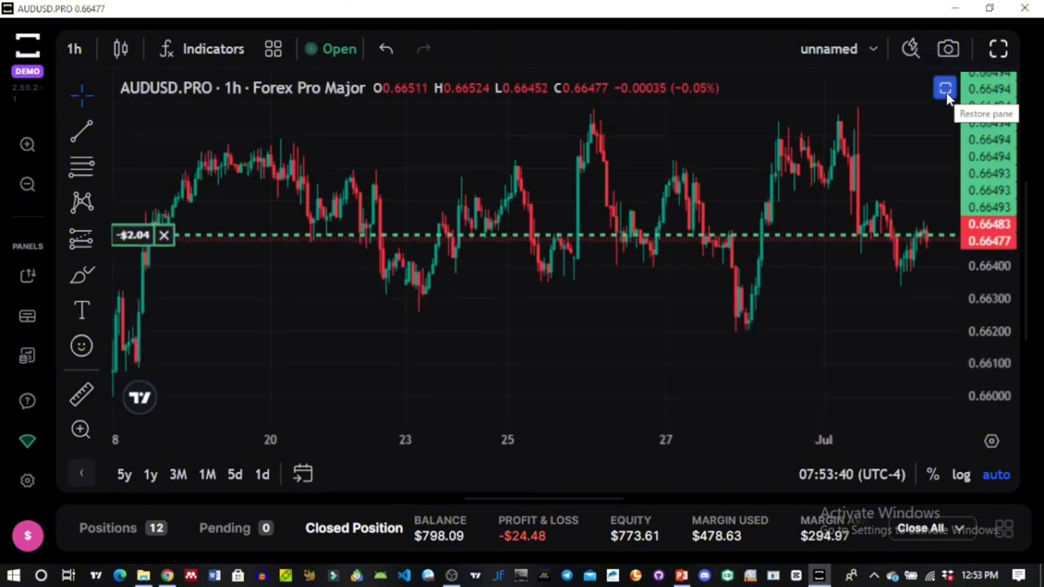
{"action": "left_click", "coordinate": [946, 90]}
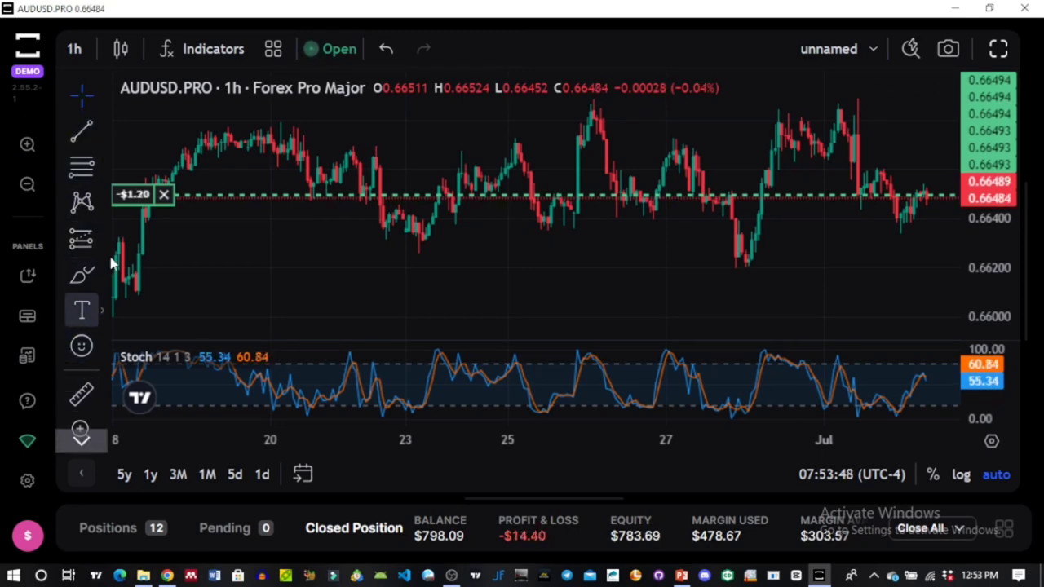
Look through the line, channel and pitchfork drawing tools and the Fibonacci and Gann tools
{"action": "left_click", "coordinate": [97, 129]}
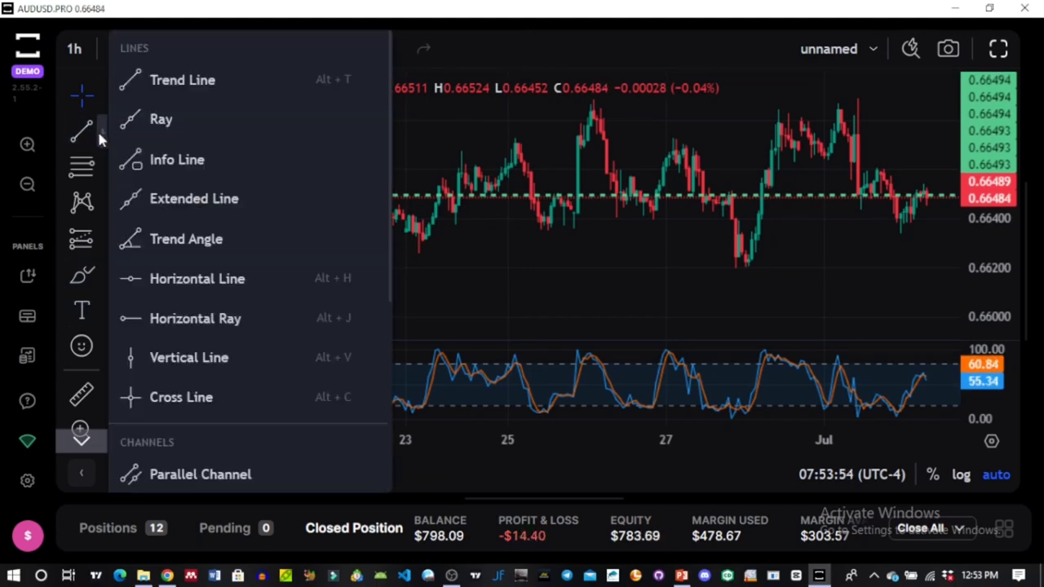
{"action": "scroll", "coordinate": [163, 175], "scroll_direction": "down", "scroll_amount": 4}
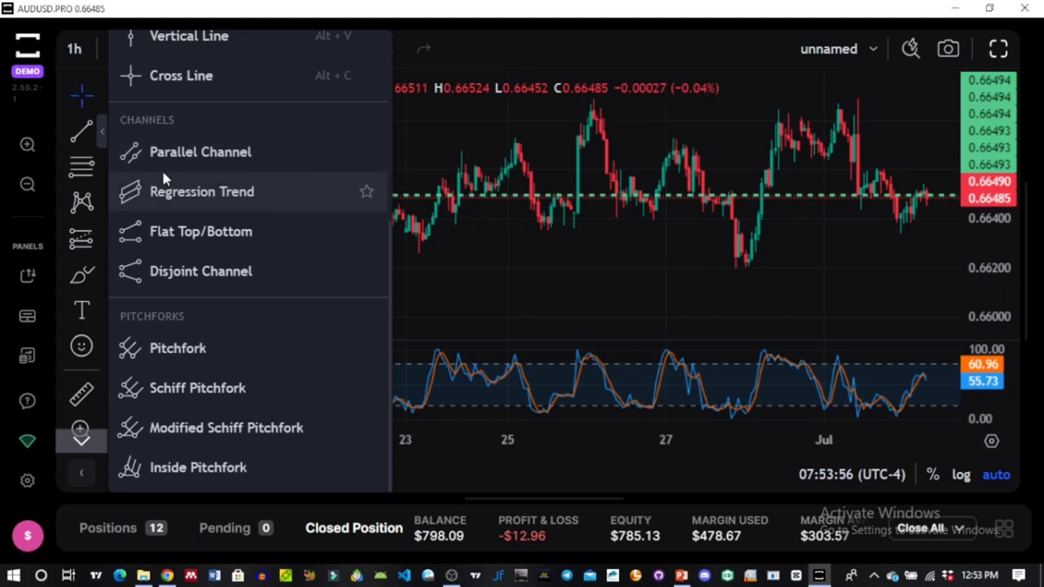
{"action": "scroll", "coordinate": [172, 181], "scroll_direction": "up", "scroll_amount": 4}
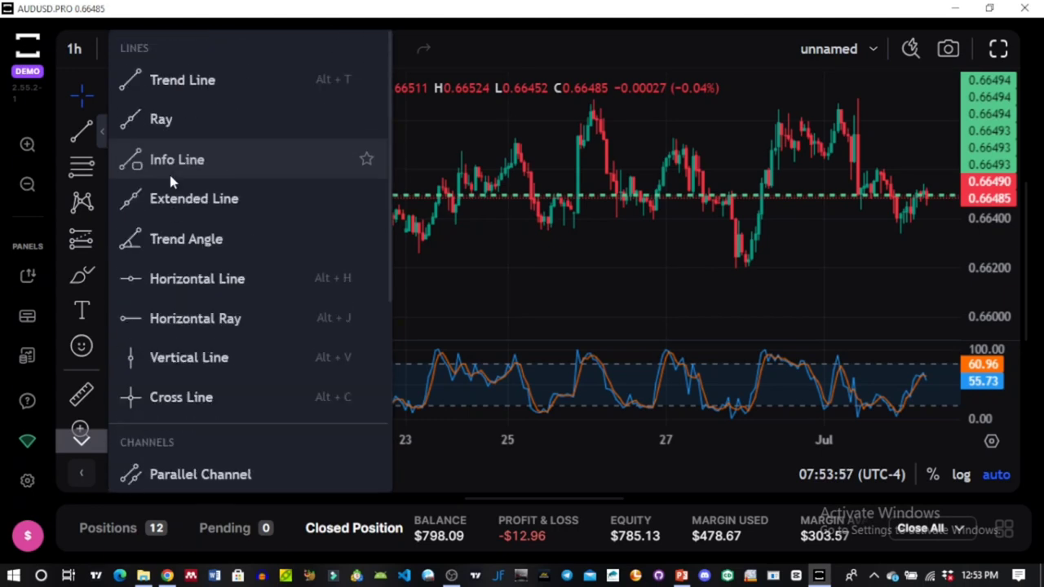
{"action": "left_click", "coordinate": [97, 170]}
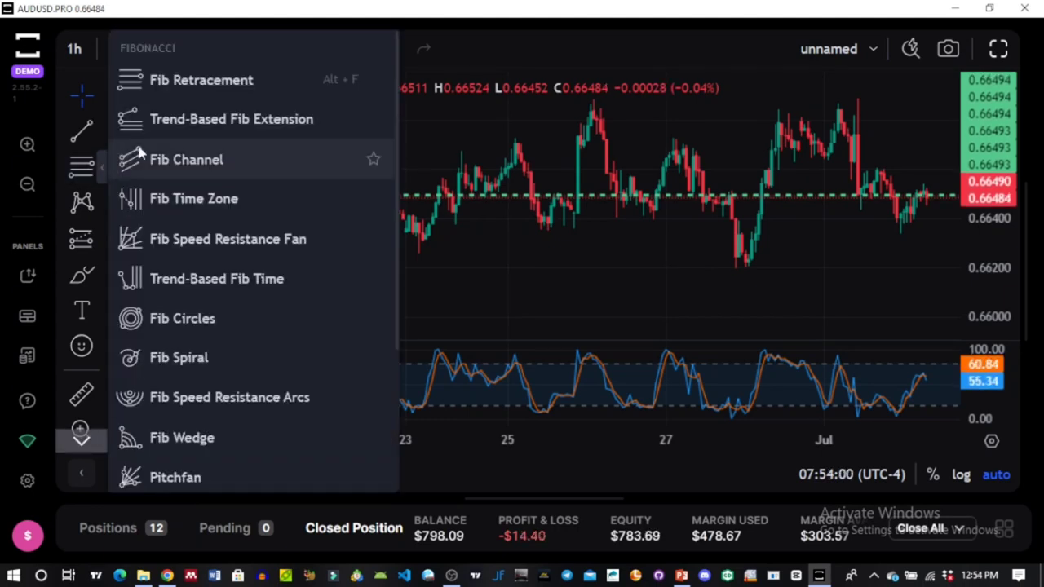
{"action": "scroll", "coordinate": [206, 161], "scroll_direction": "down", "scroll_amount": 3}
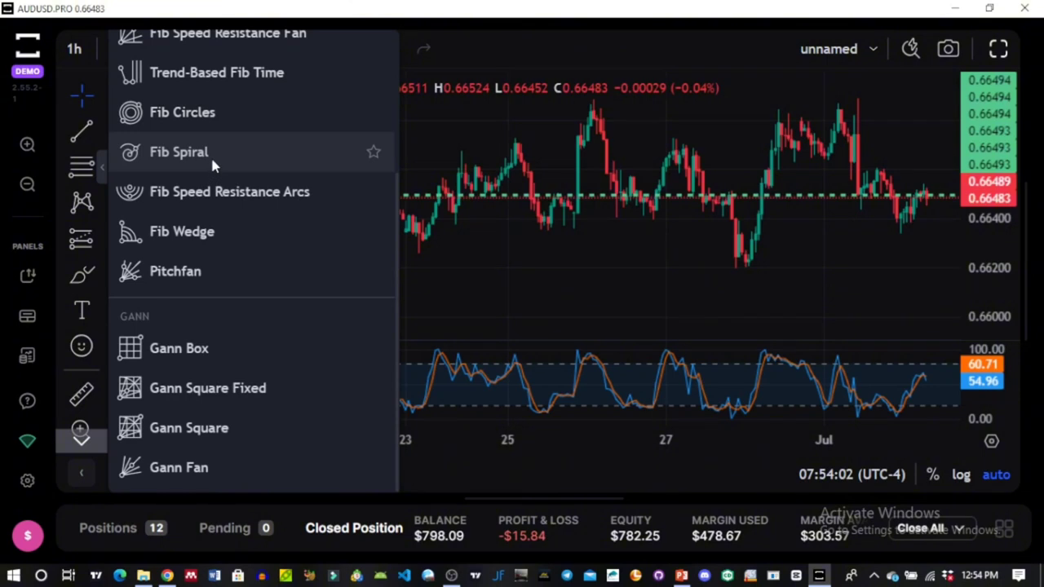
{"action": "scroll", "coordinate": [211, 155], "scroll_direction": "up", "scroll_amount": 3}
{"action": "left_click", "coordinate": [104, 171]}
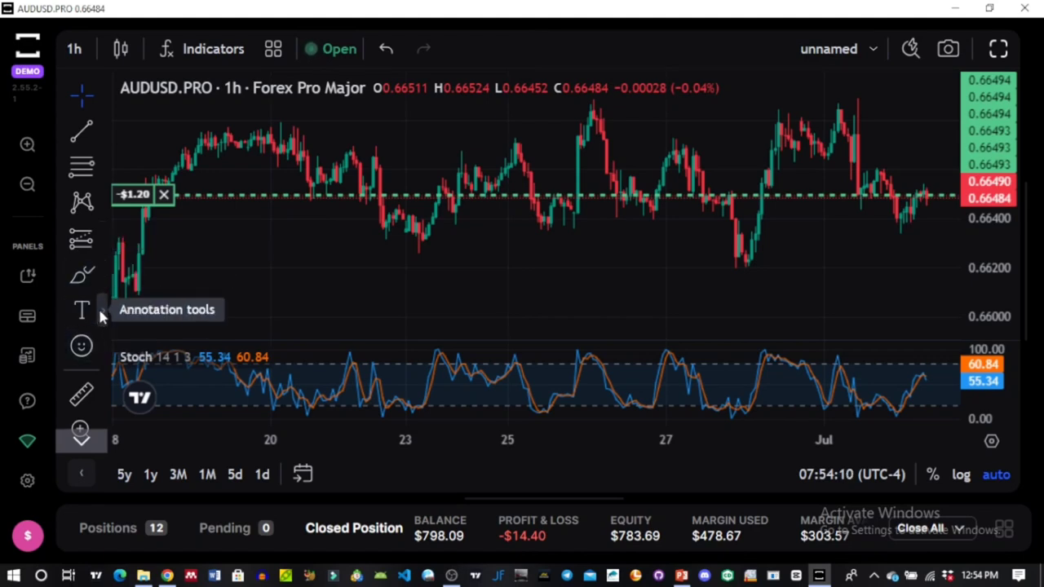
Hide the drawings toolbar and show it again
{"action": "left_click", "coordinate": [81, 474]}
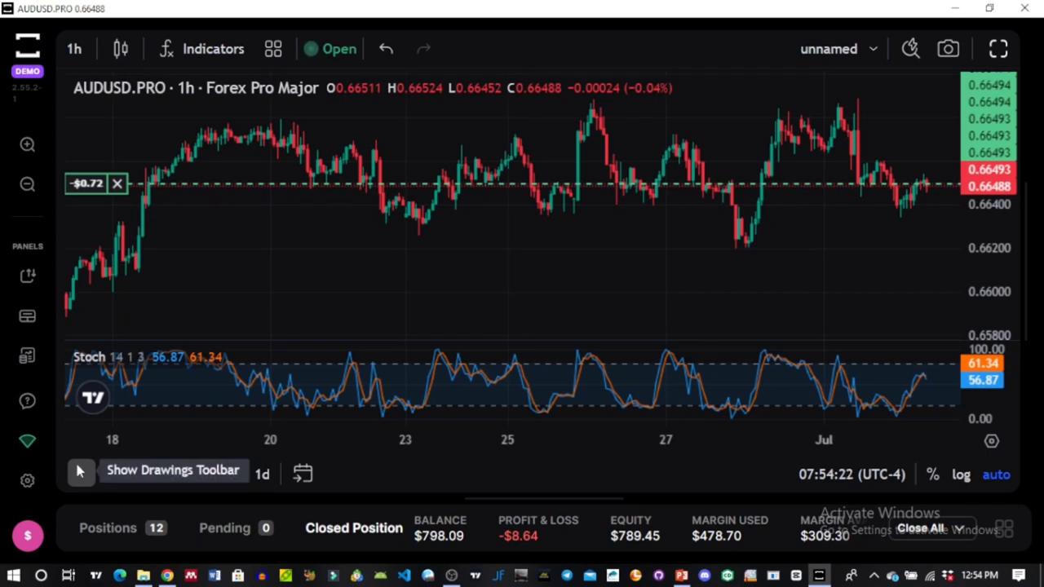
{"action": "left_click", "coordinate": [80, 478]}
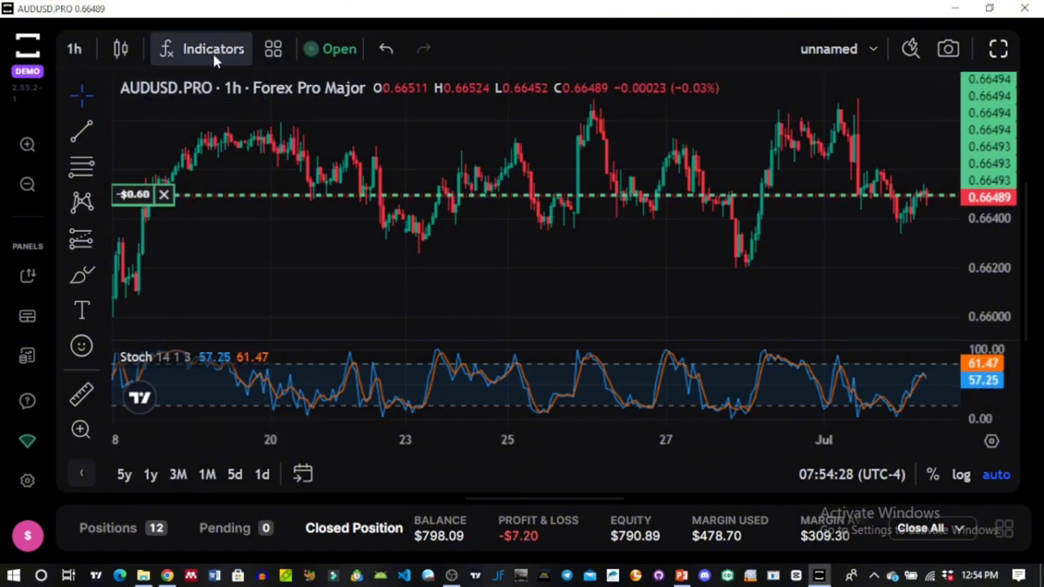
Change the chart timeframe to 1 day and to 15 seconds
{"action": "left_click", "coordinate": [75, 50]}
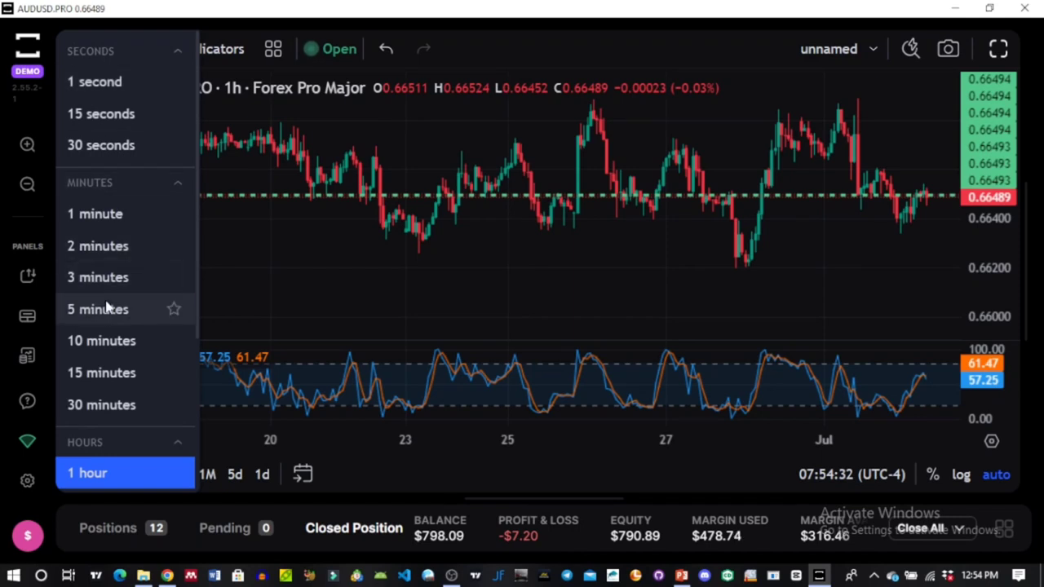
{"action": "scroll", "coordinate": [106, 310], "scroll_direction": "down", "scroll_amount": 3}
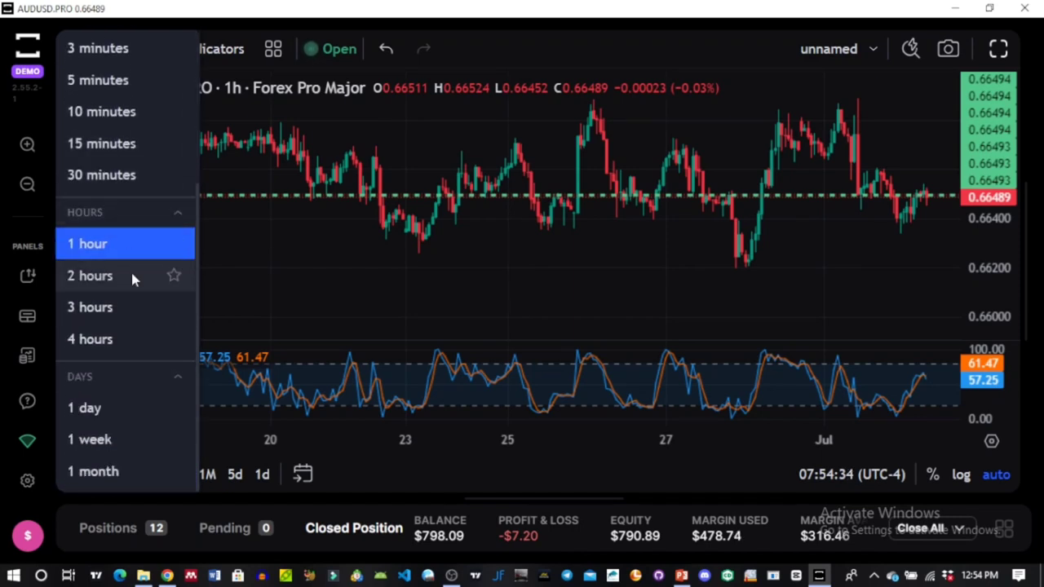
{"action": "left_click", "coordinate": [130, 273]}
{"action": "left_click", "coordinate": [75, 49]}
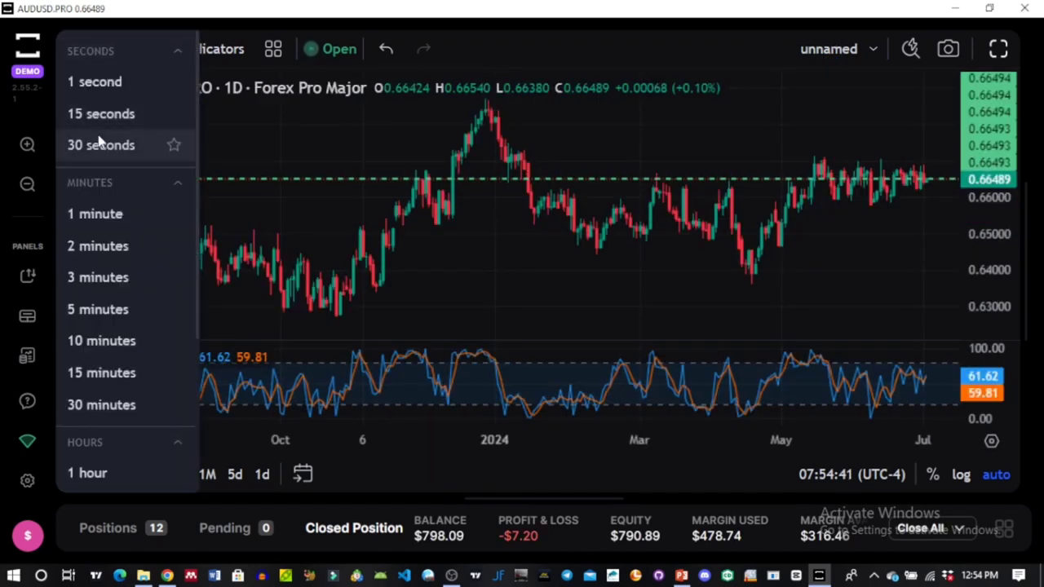
{"action": "left_click", "coordinate": [106, 114]}
Set the chart timeframe back to 1 hour
{"action": "left_click", "coordinate": [71, 51]}
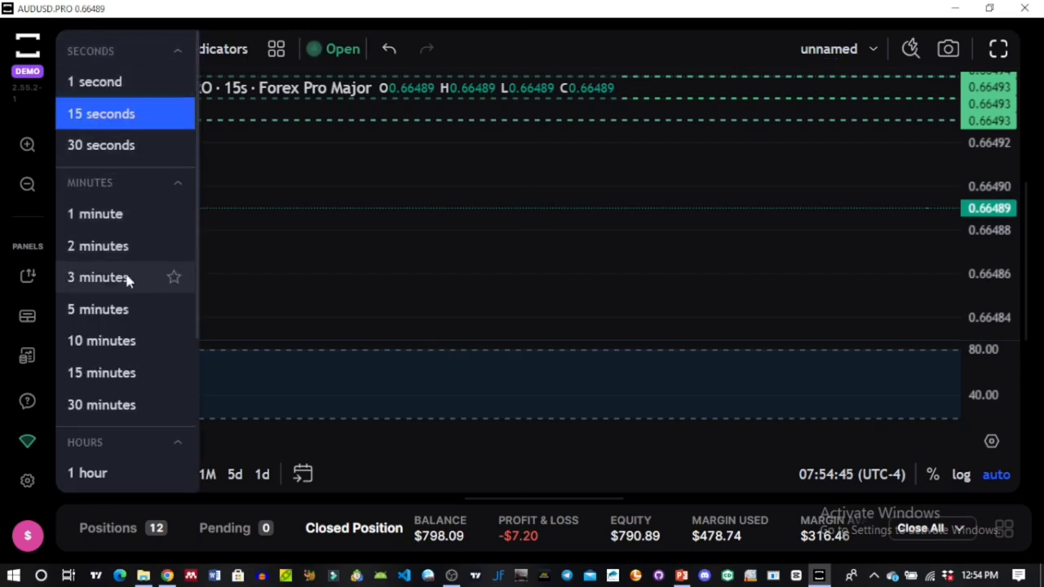
{"action": "scroll", "coordinate": [116, 371], "scroll_direction": "down", "scroll_amount": 4}
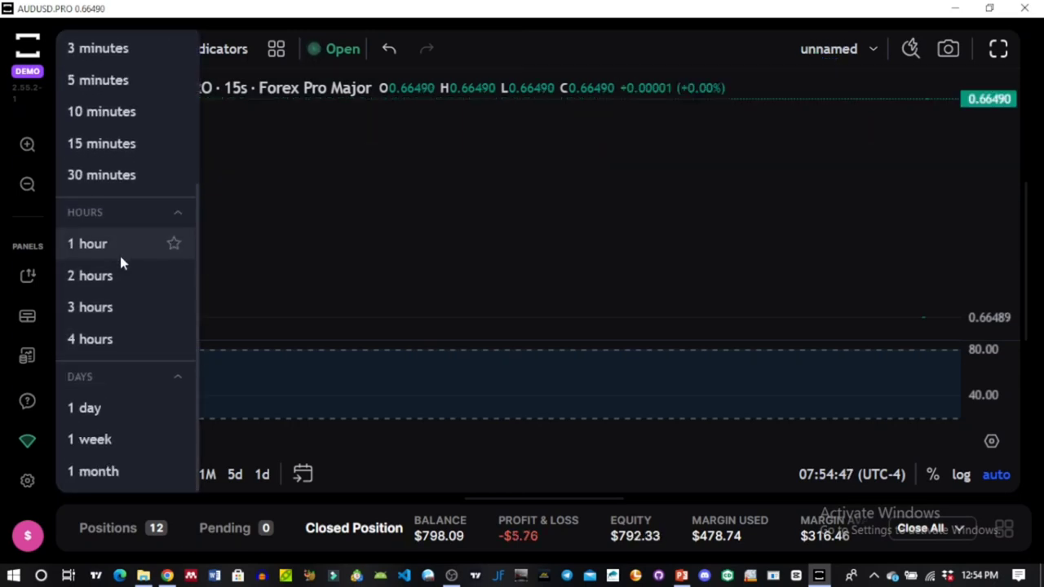
{"action": "left_click", "coordinate": [119, 253]}
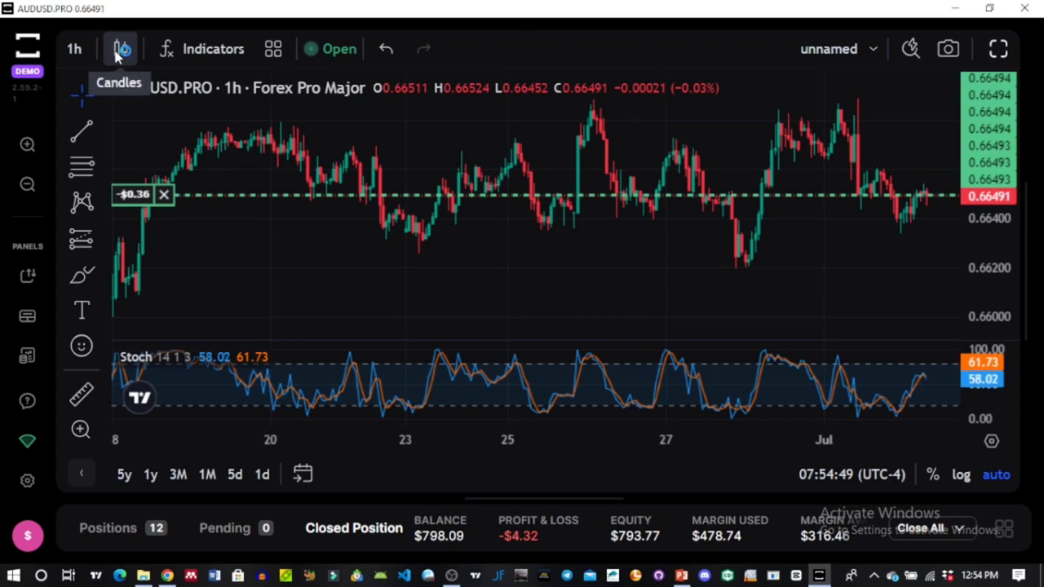
Look through the available chart types, from Bars to Heikin Ashi, keeping Candles selected
{"action": "left_click", "coordinate": [120, 50]}
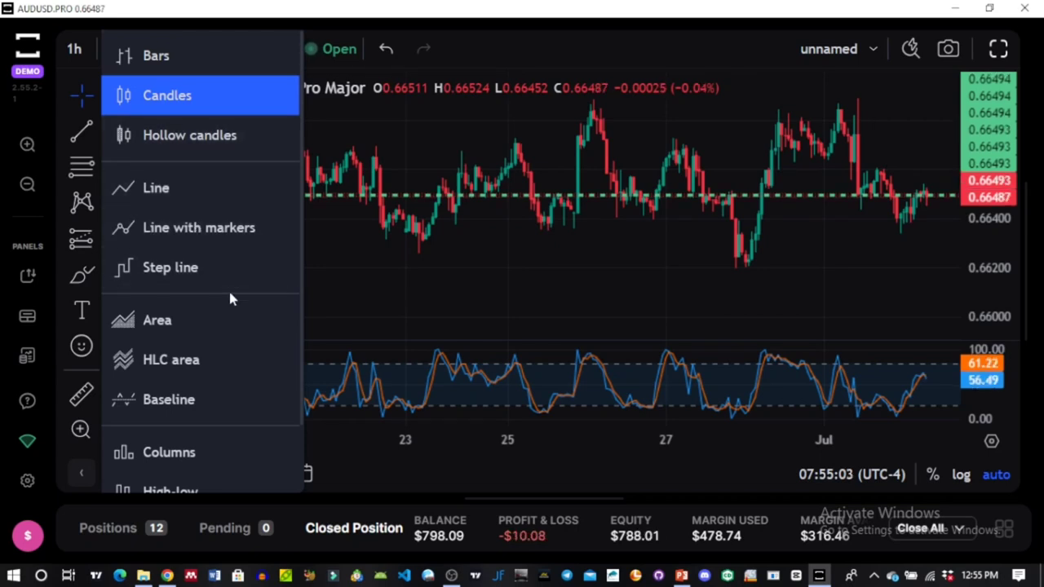
{"action": "scroll", "coordinate": [221, 269], "scroll_direction": "down", "scroll_amount": 1}
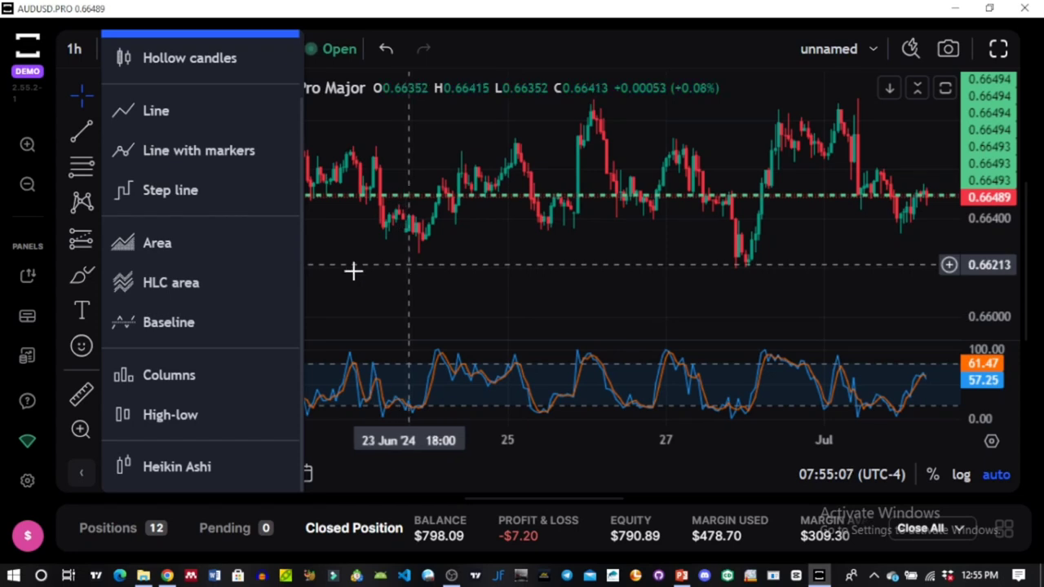
{"action": "left_click", "coordinate": [375, 297]}
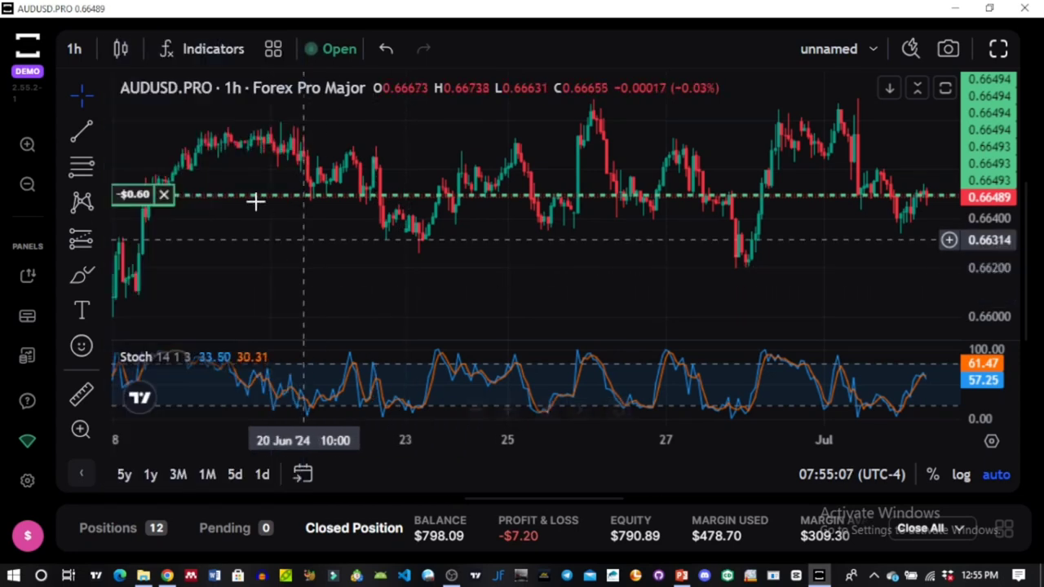
Search the indicators for "em", mark EMA Cross as a favourite and close the list
{"action": "left_click", "coordinate": [232, 47]}
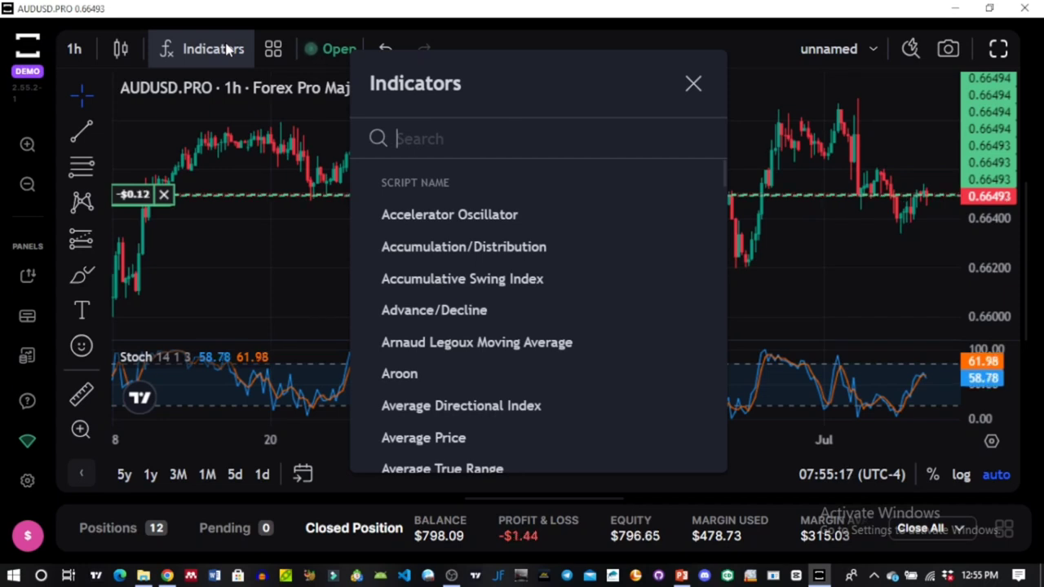
{"action": "type", "text": "em"}
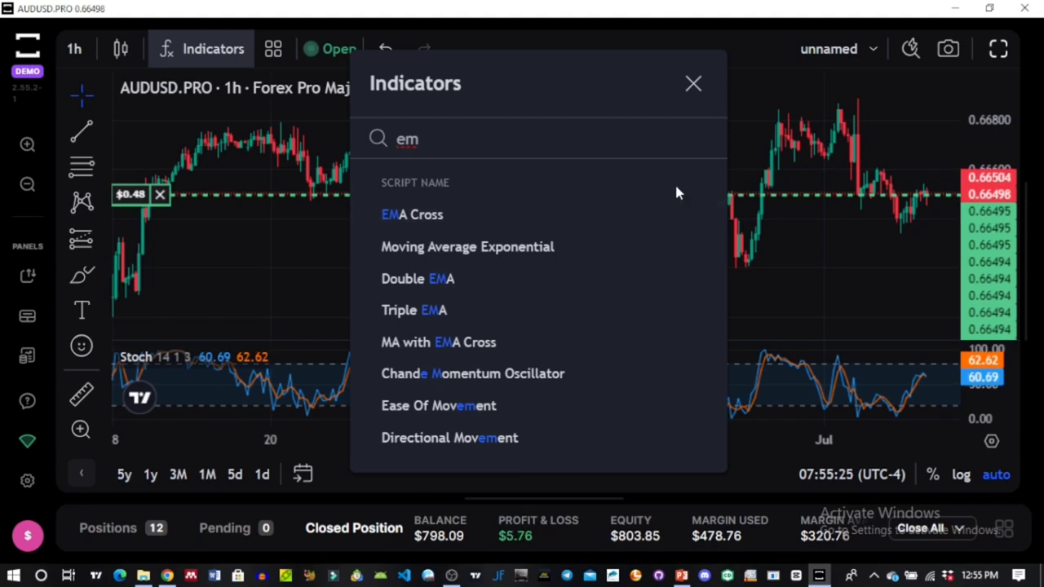
{"action": "left_click", "coordinate": [367, 215]}
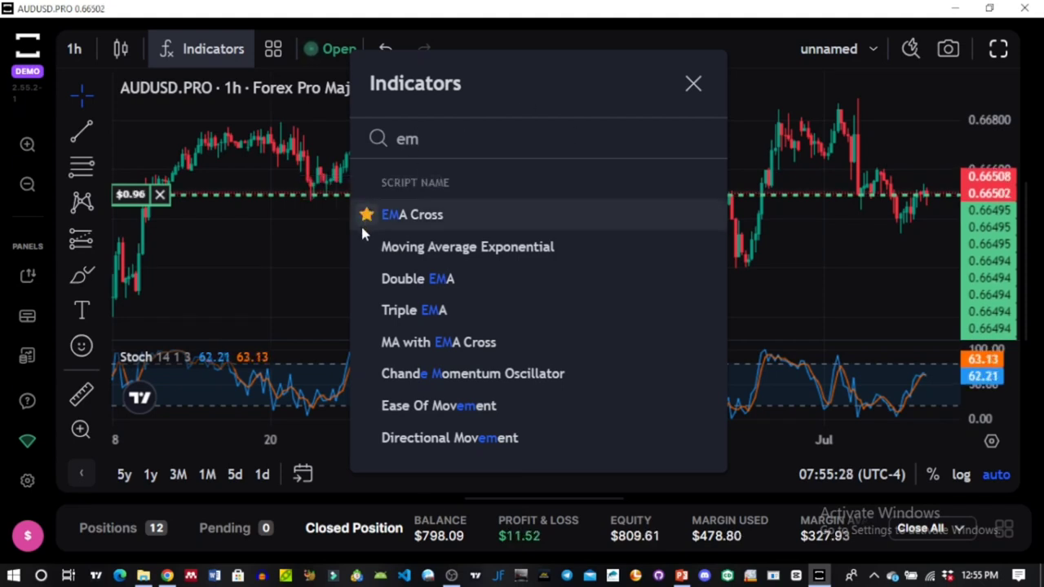
{"action": "left_click", "coordinate": [692, 84]}
Look at the option for saving an indicator template and dismiss it
{"action": "left_click", "coordinate": [275, 49]}
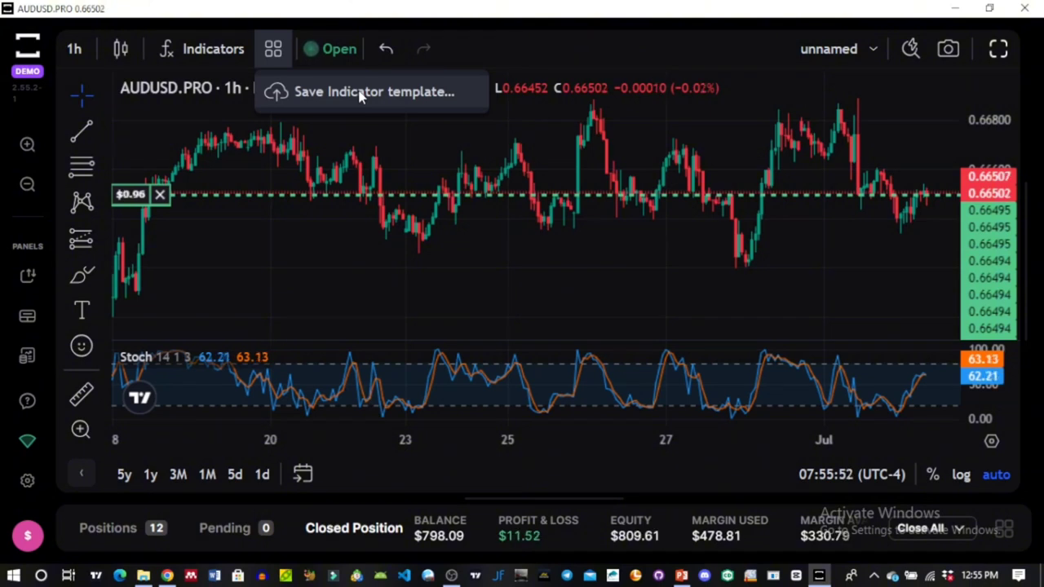
{"action": "left_click", "coordinate": [266, 122]}
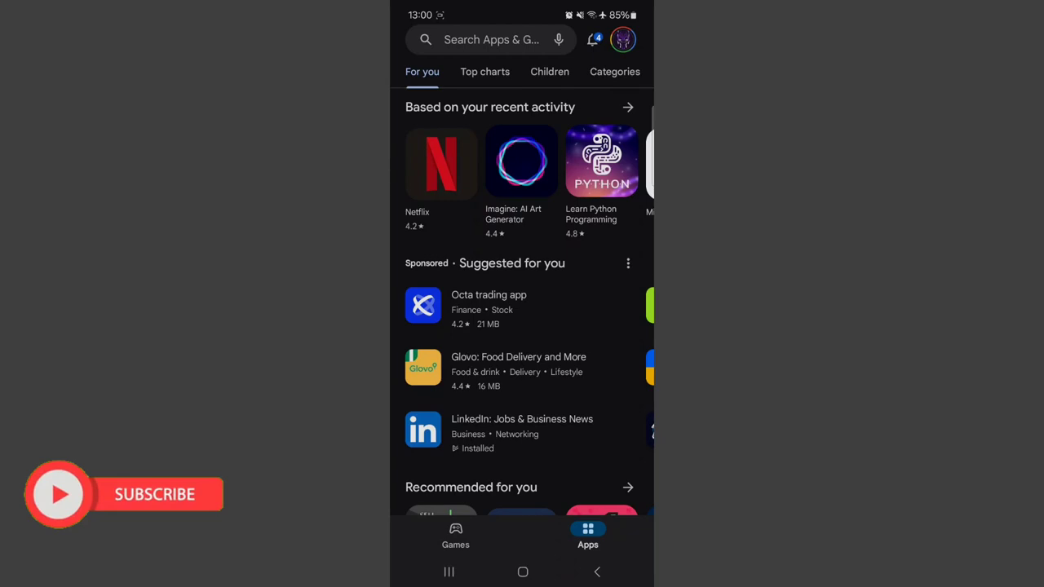
In the phone's Google Play Store, search for tradelocker and open the installed TradeLocker app
{"action": "left_click", "coordinate": [490, 39]}
{"action": "type", "text": "t"}
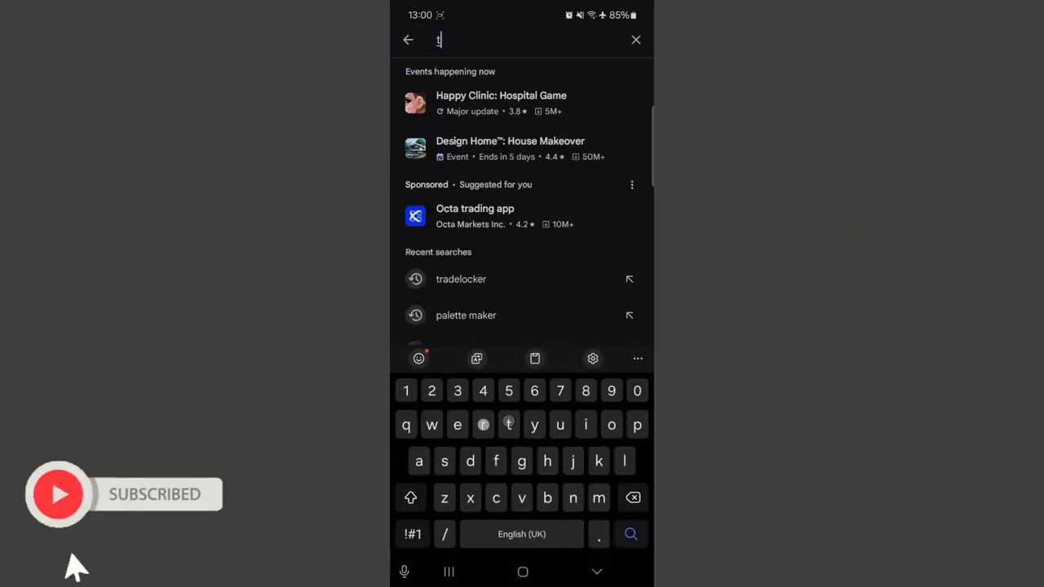
{"action": "type", "text": "radel"}
{"action": "left_click", "coordinate": [457, 74]}
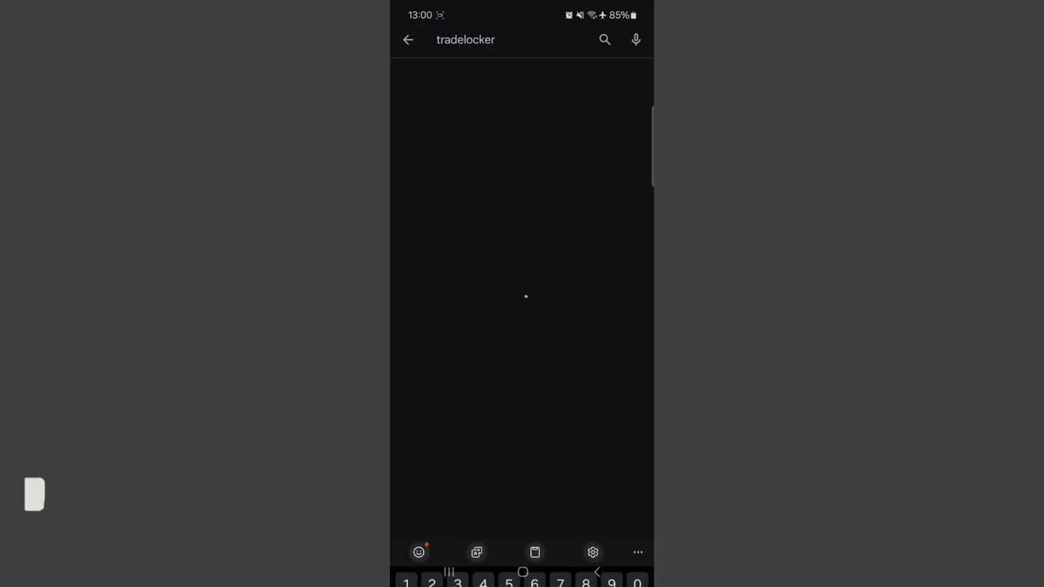
{"action": "left_click", "coordinate": [473, 244]}
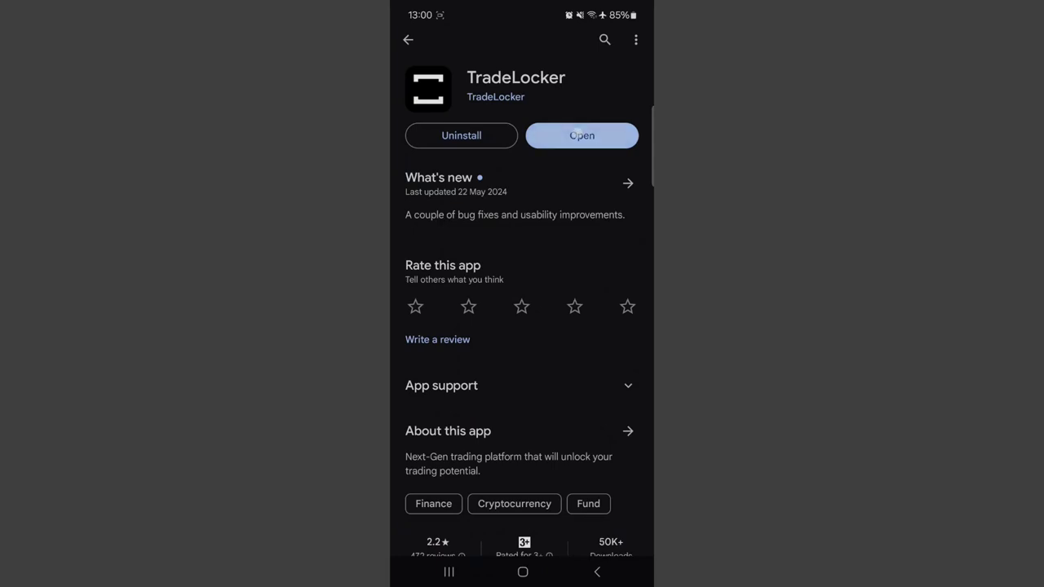
{"action": "left_click", "coordinate": [576, 135]}
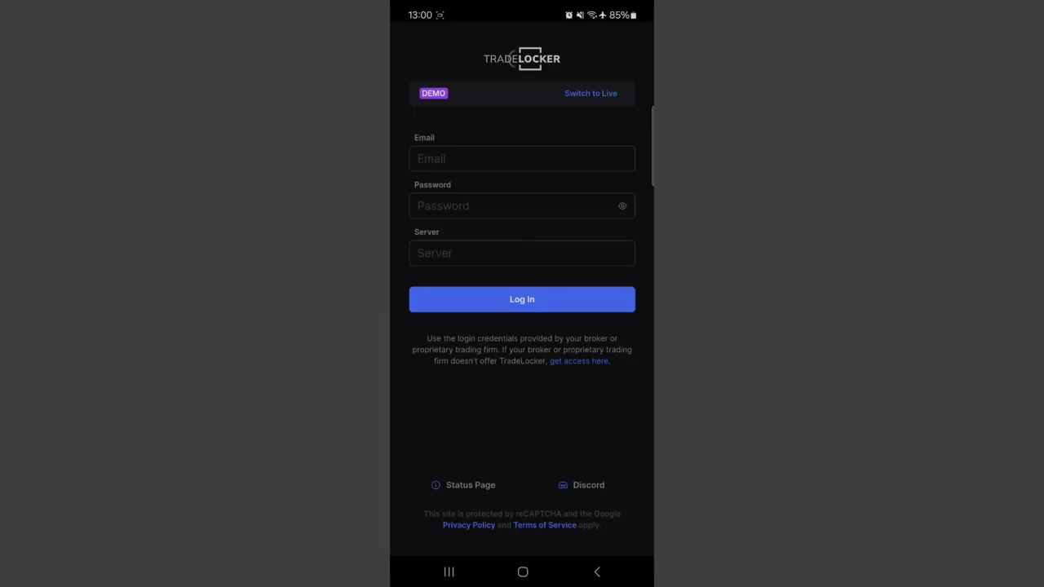
Fill in the account email and password with the server KOT-DEMO and log in to the demo account
{"action": "left_click", "coordinate": [523, 159]}
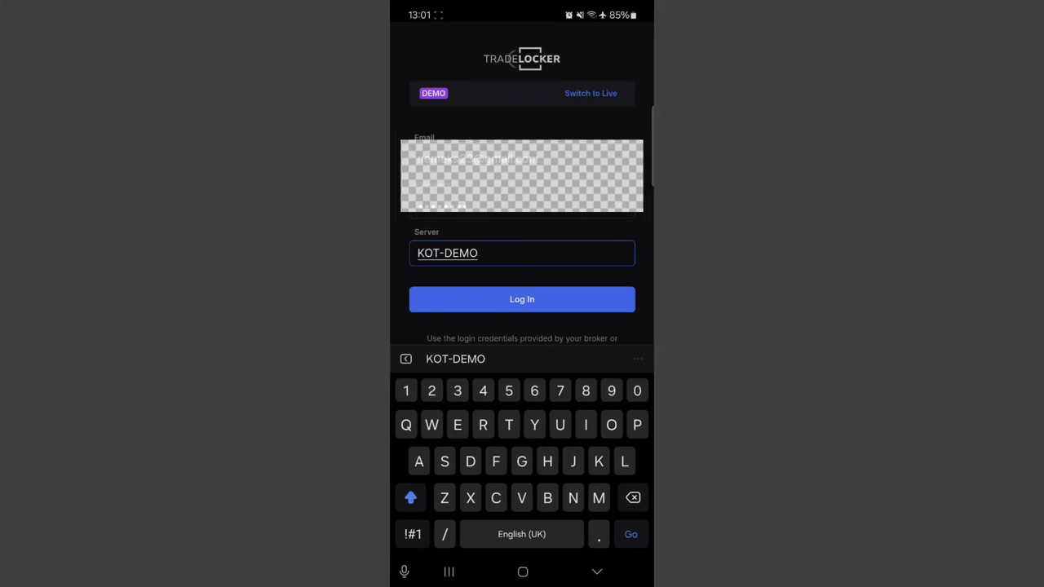
{"action": "left_click", "coordinate": [481, 295]}
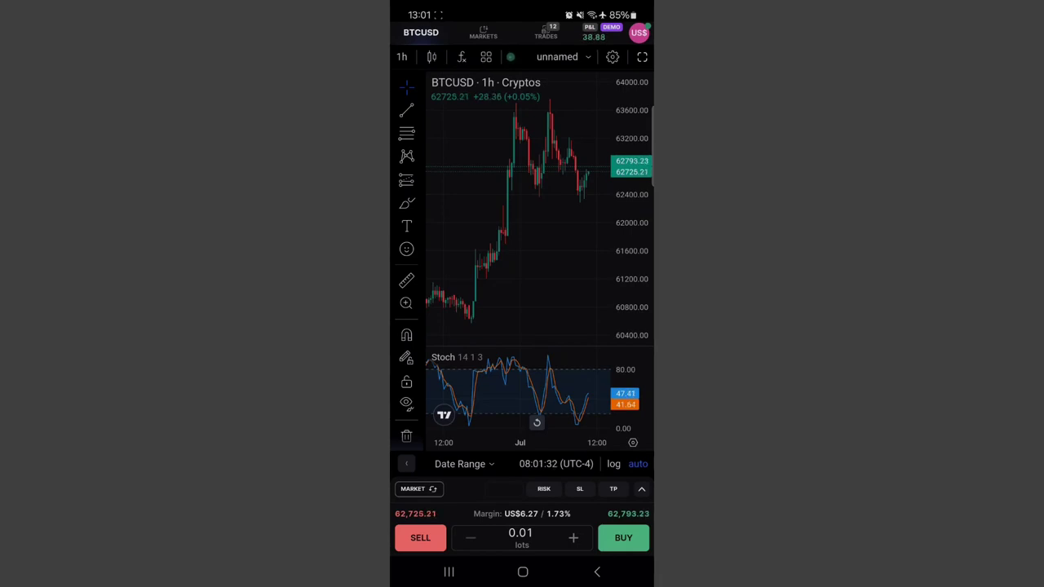
Look through the chart's drawing tools and the list of available indicators, then close the list
{"action": "left_click_drag", "start_coordinate": [419, 357], "coordinate": [407, 191]}
{"action": "mouse_move", "coordinate": [403, 57]}
{"action": "left_mouse_down"}
{"action": "mouse_move", "coordinate": [429, 100]}
{"action": "mouse_move", "coordinate": [437, 59]}
{"action": "mouse_move", "coordinate": [452, 116]}
{"action": "left_mouse_up"}
{"action": "left_click", "coordinate": [462, 56]}
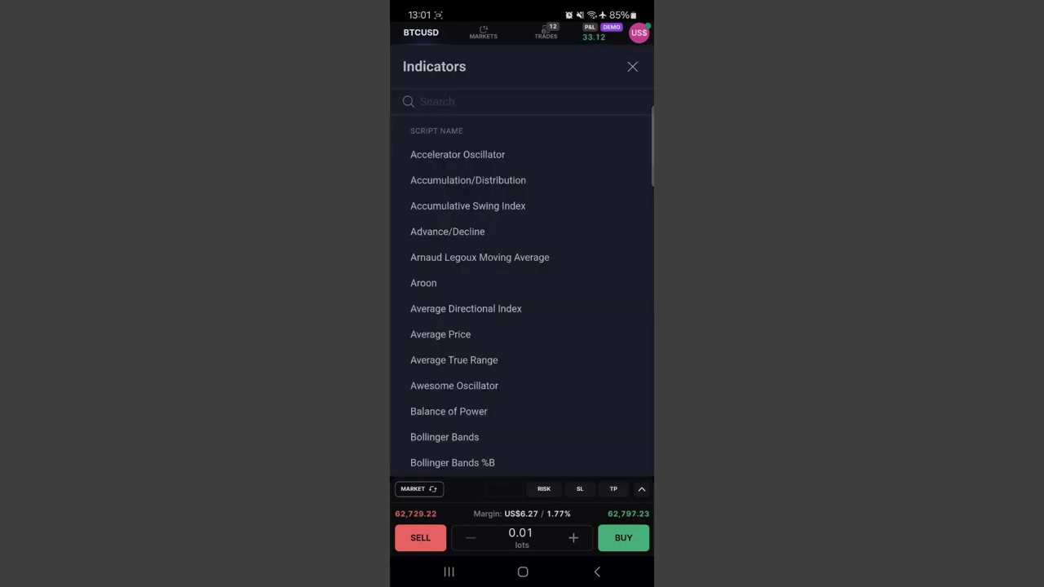
{"action": "left_click", "coordinate": [633, 64]}
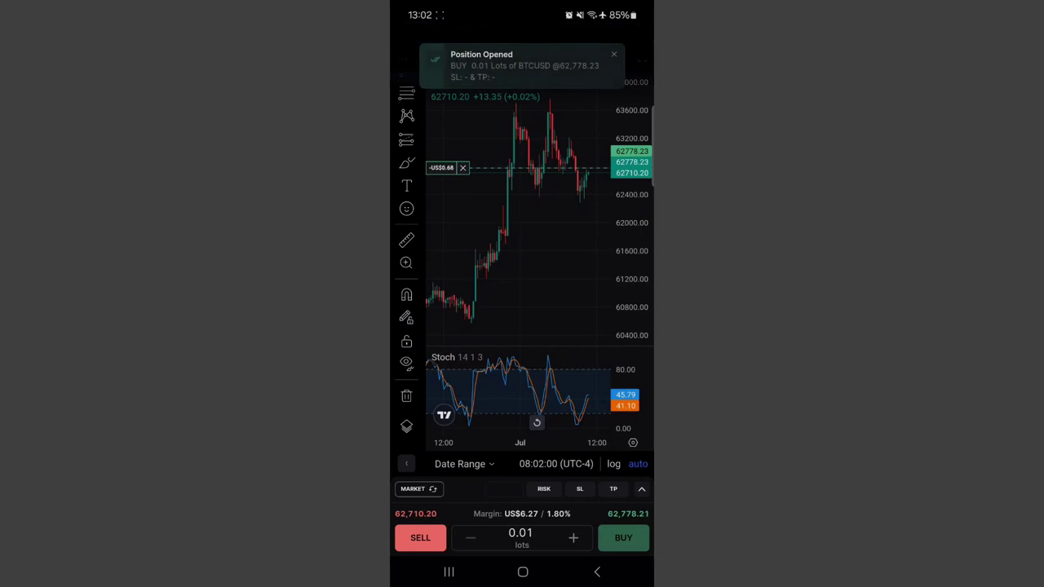
Switch the BTCUSD order type to pending and back to market
{"action": "left_click", "coordinate": [418, 489]}
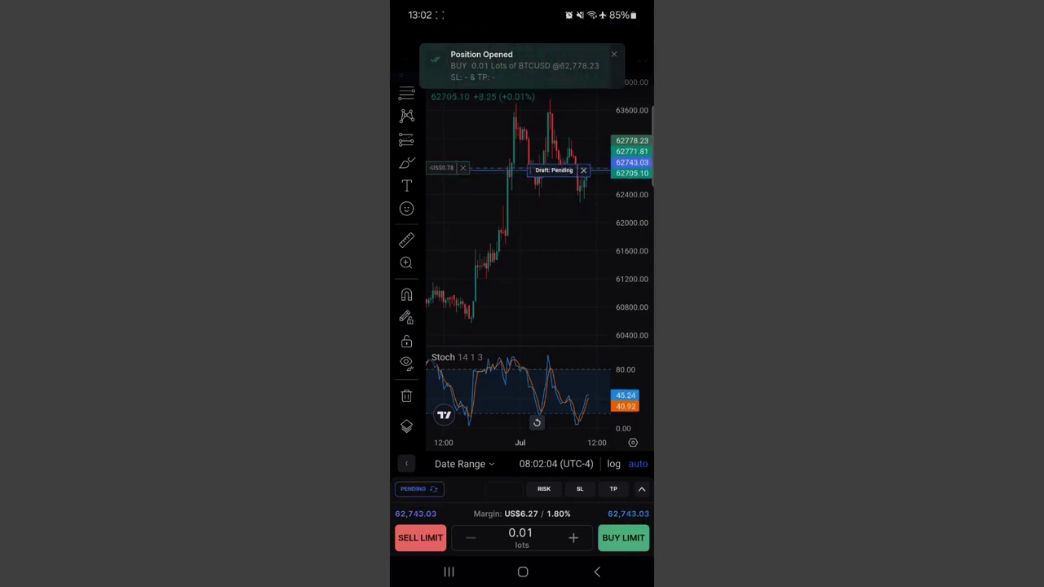
{"action": "left_click", "coordinate": [418, 489]}
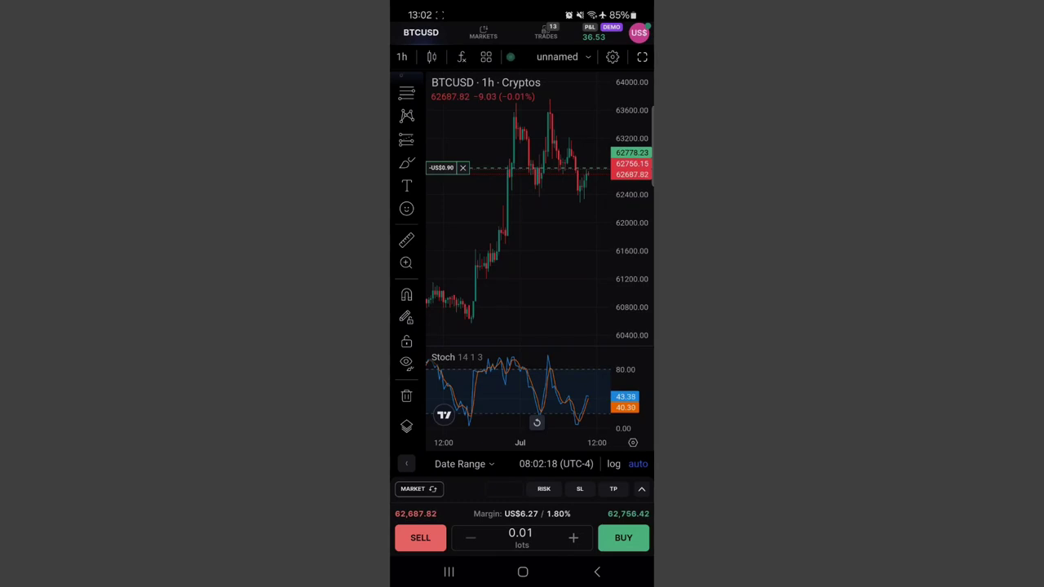
View the markets and the open positions, and return to the BTCUSD chart
{"action": "left_click", "coordinate": [483, 33]}
{"action": "left_click", "coordinate": [547, 34]}
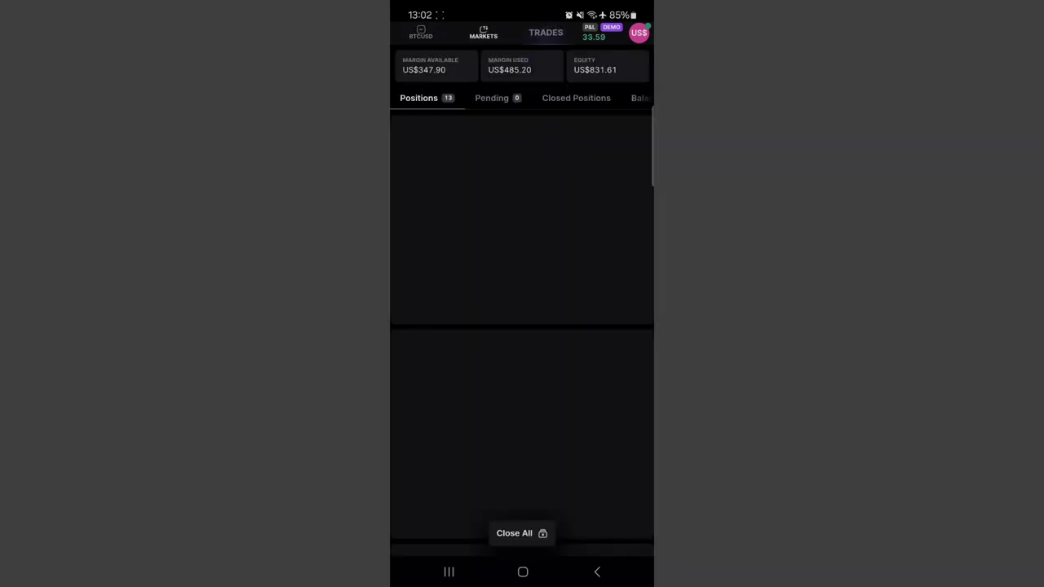
{"action": "left_click", "coordinate": [639, 33]}
{"action": "left_click", "coordinate": [632, 243]}
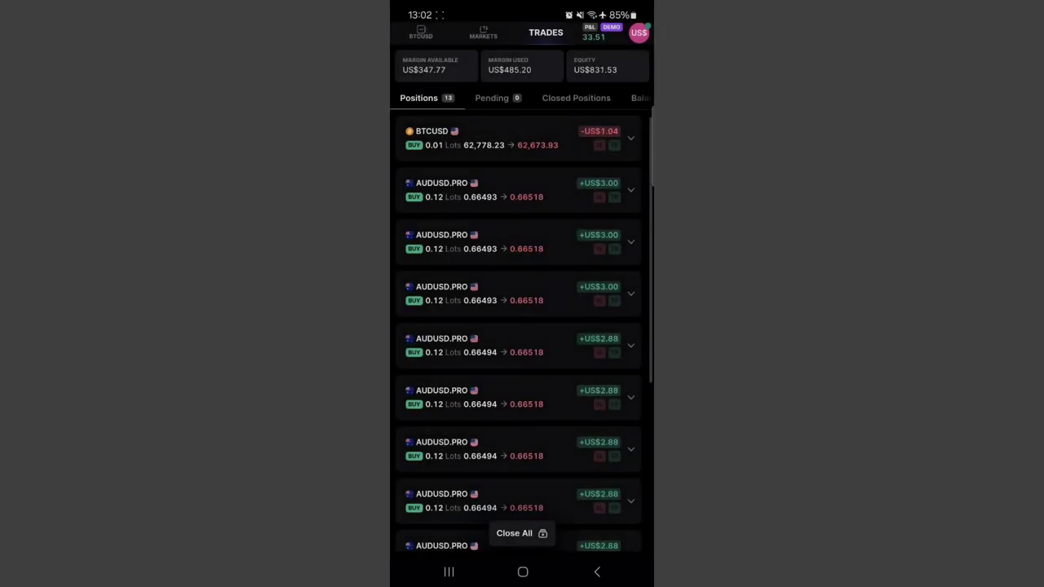
{"action": "left_click", "coordinate": [421, 32]}
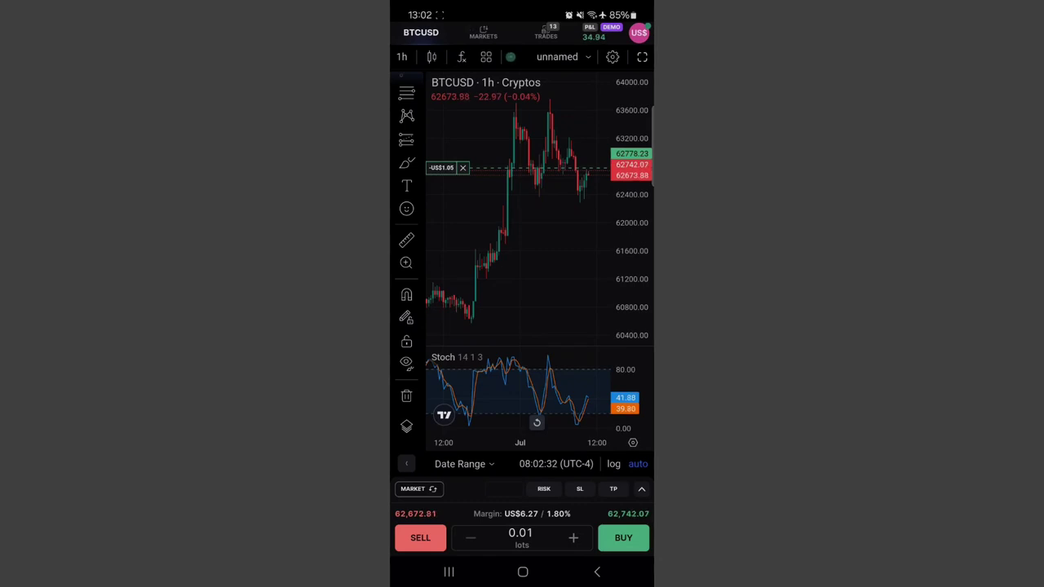
Search the market instruments for "Dhdhdhj"
{"action": "left_click", "coordinate": [483, 33]}
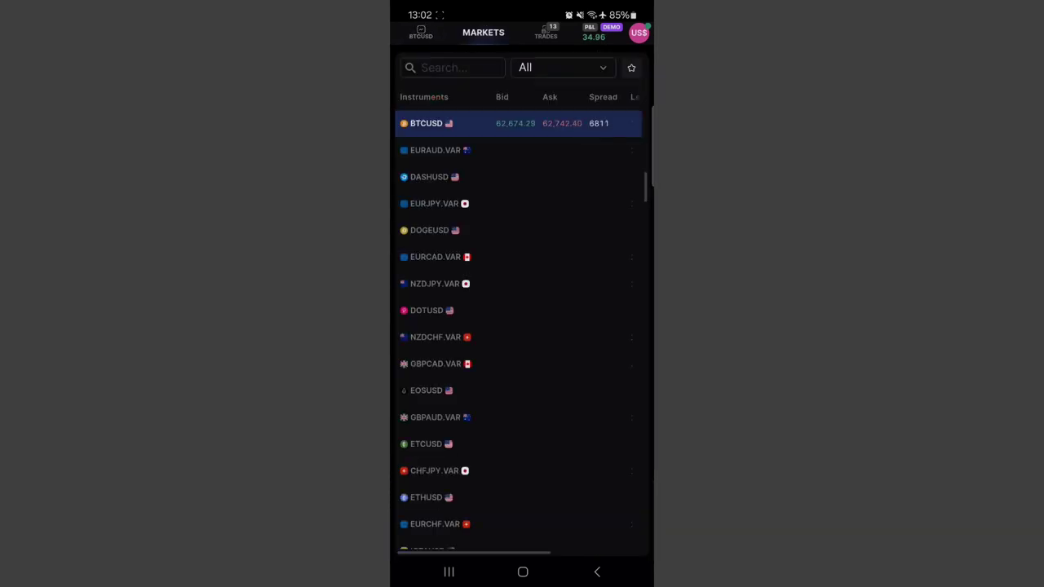
{"action": "left_click", "coordinate": [447, 68]}
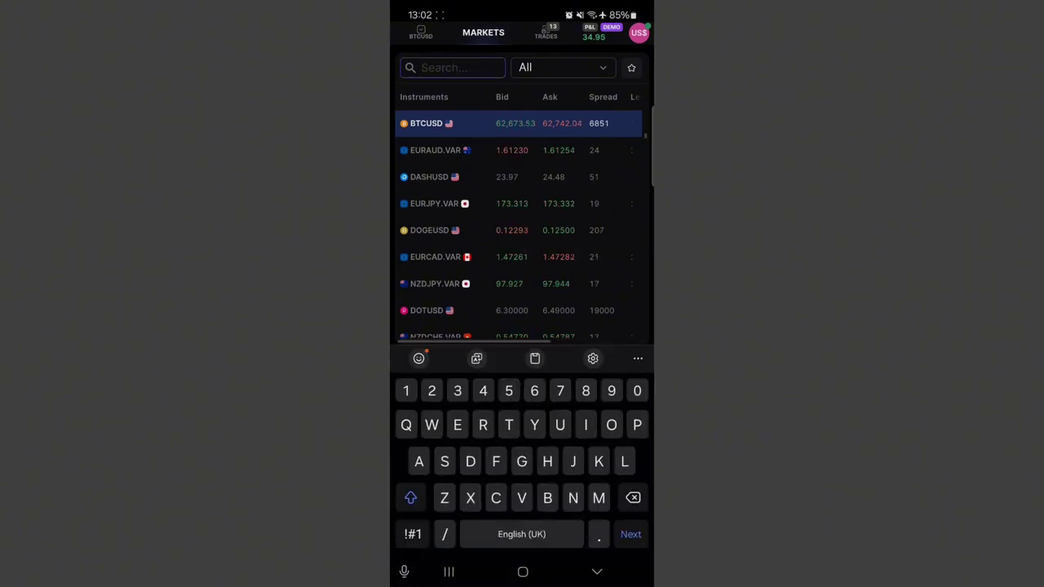
{"action": "type", "text": "Dhdhdhj"}
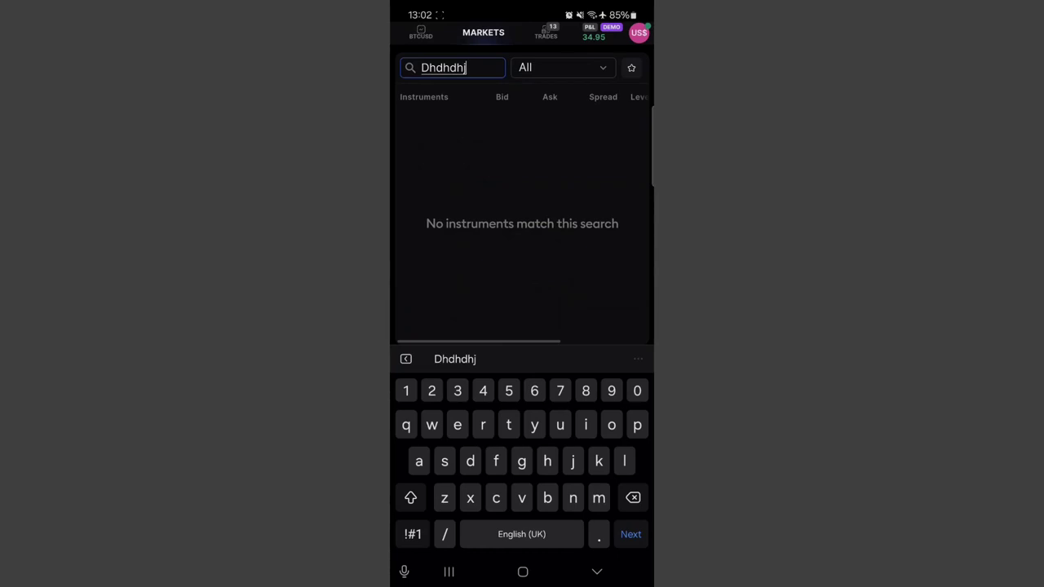
Review the open positions and close all positions and pending orders at once
{"action": "left_click", "coordinate": [546, 32]}
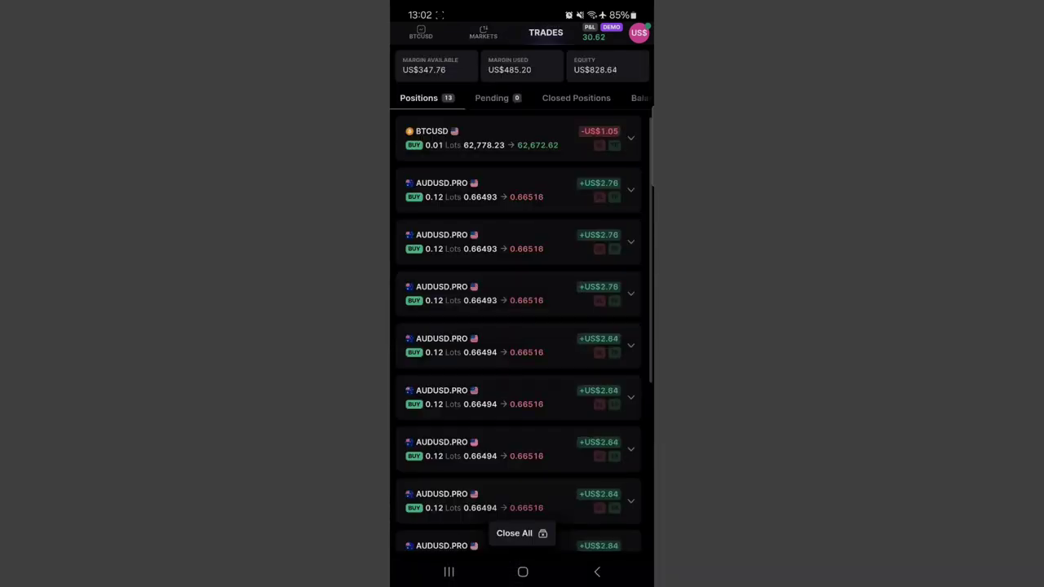
{"action": "mouse_move", "coordinate": [475, 380]}
{"action": "left_mouse_down"}
{"action": "mouse_move", "coordinate": [478, 345]}
{"action": "mouse_move", "coordinate": [489, 388]}
{"action": "left_mouse_up"}
{"action": "left_click_drag", "start_coordinate": [592, 456], "coordinate": [593, 361]}
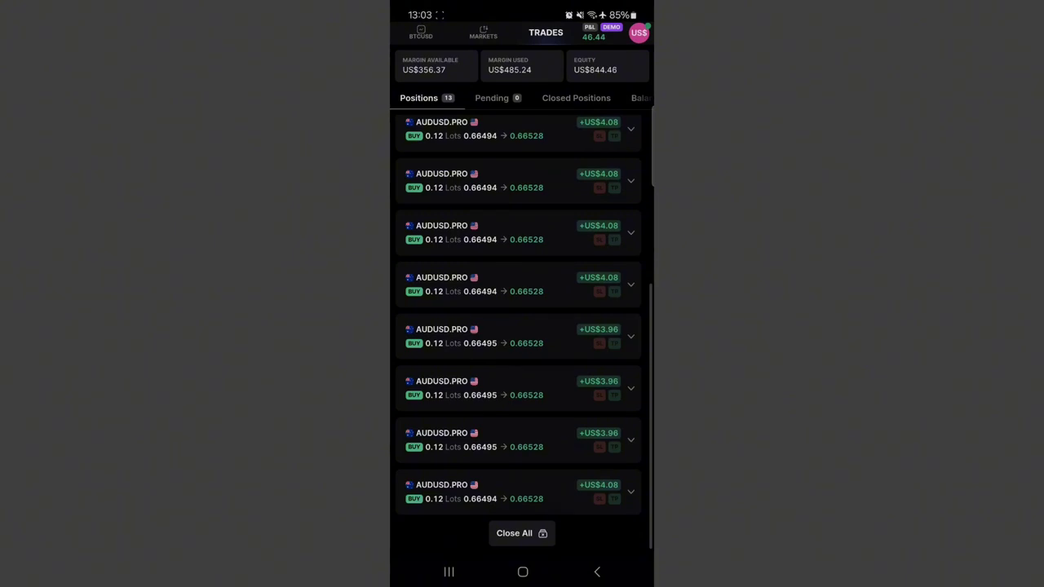
{"action": "scroll", "coordinate": [522, 327], "scroll_direction": "up", "scroll_amount": 5}
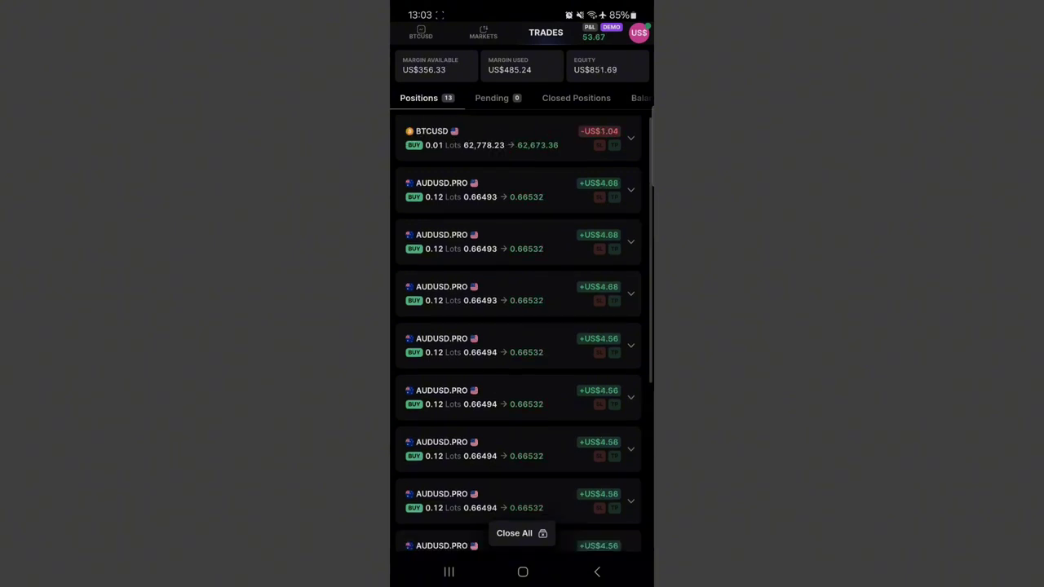
{"action": "left_click", "coordinate": [520, 533]}
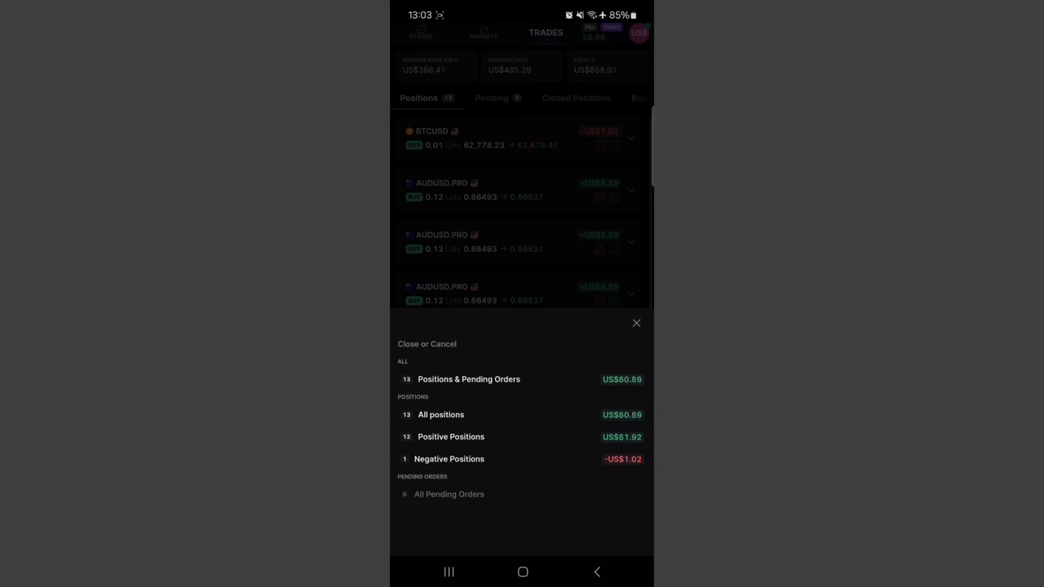
{"action": "left_click", "coordinate": [447, 377]}
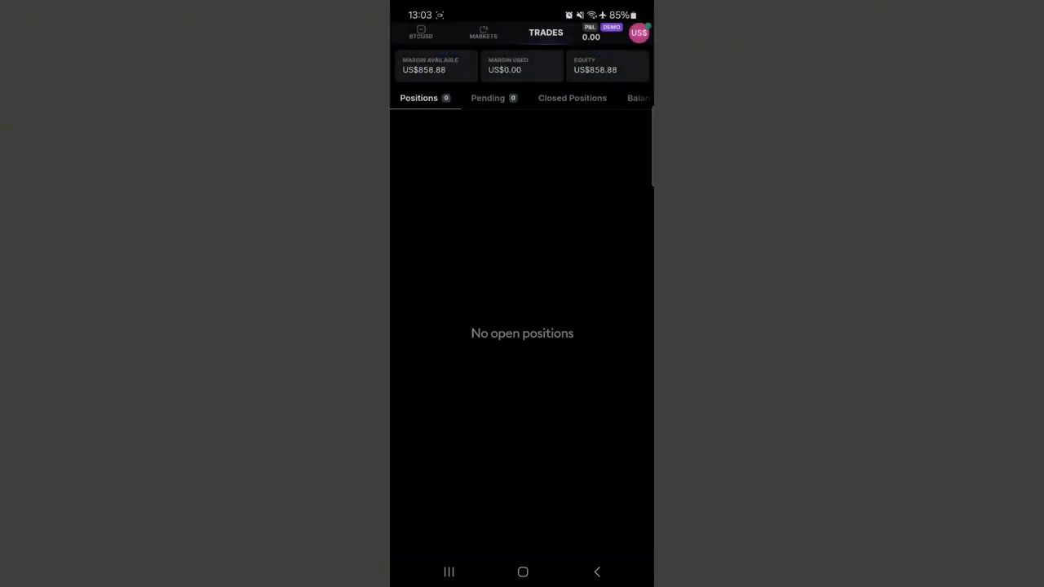
Examine the past week's closed positions with their profit or loss and refresh the list
{"action": "left_click", "coordinate": [571, 100]}
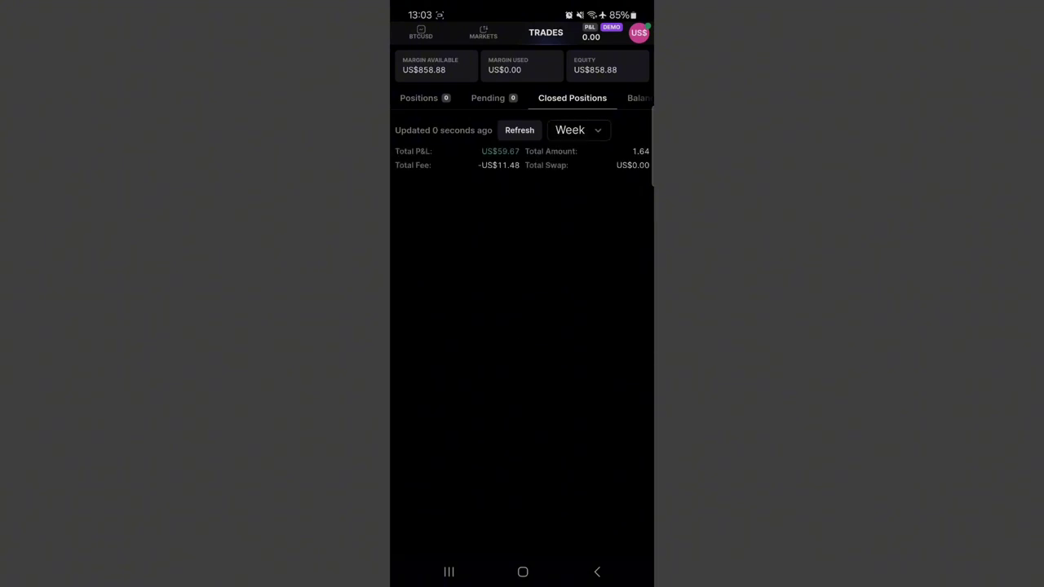
{"action": "scroll", "coordinate": [454, 350], "scroll_direction": "down", "scroll_amount": 10}
{"action": "scroll", "coordinate": [485, 331], "scroll_direction": "down", "scroll_amount": 5}
{"action": "scroll", "coordinate": [488, 367], "scroll_direction": "down", "scroll_amount": 5}
{"action": "scroll", "coordinate": [482, 328], "scroll_direction": "down", "scroll_amount": 5}
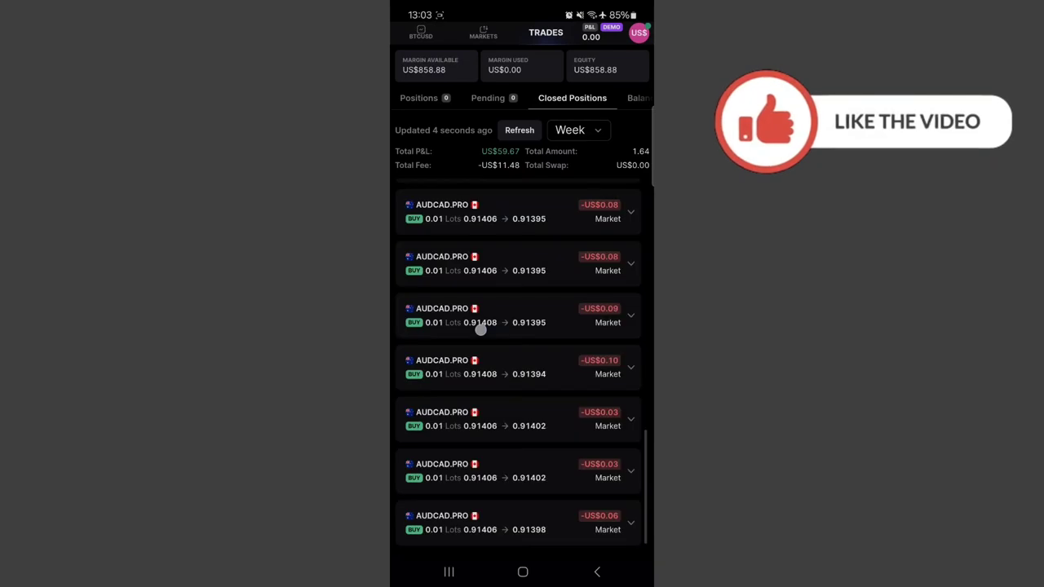
{"action": "scroll", "coordinate": [482, 351], "scroll_direction": "up", "scroll_amount": 10}
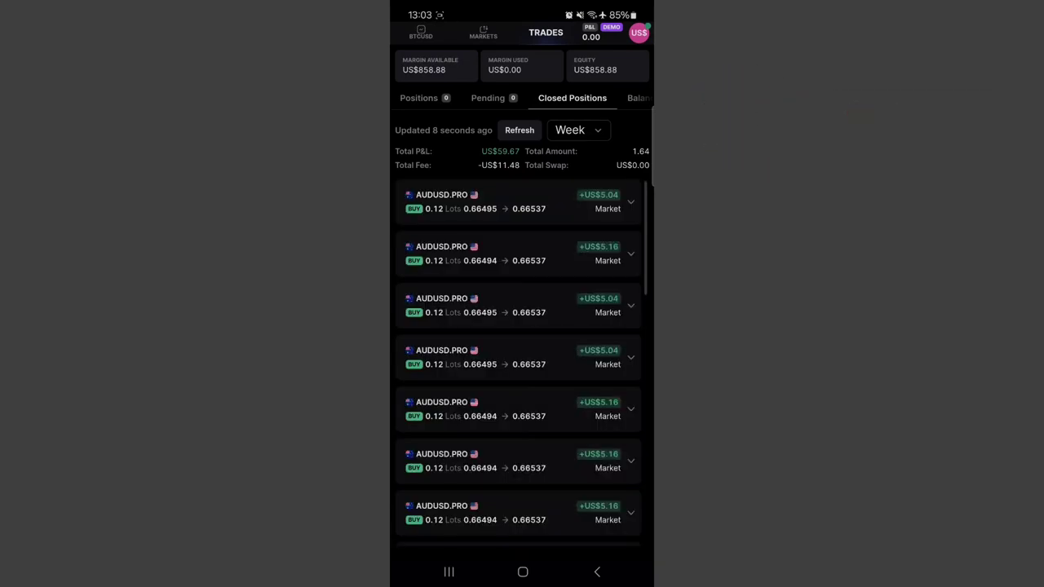
{"action": "scroll", "coordinate": [482, 101], "scroll_direction": "right", "scroll_amount": 2}
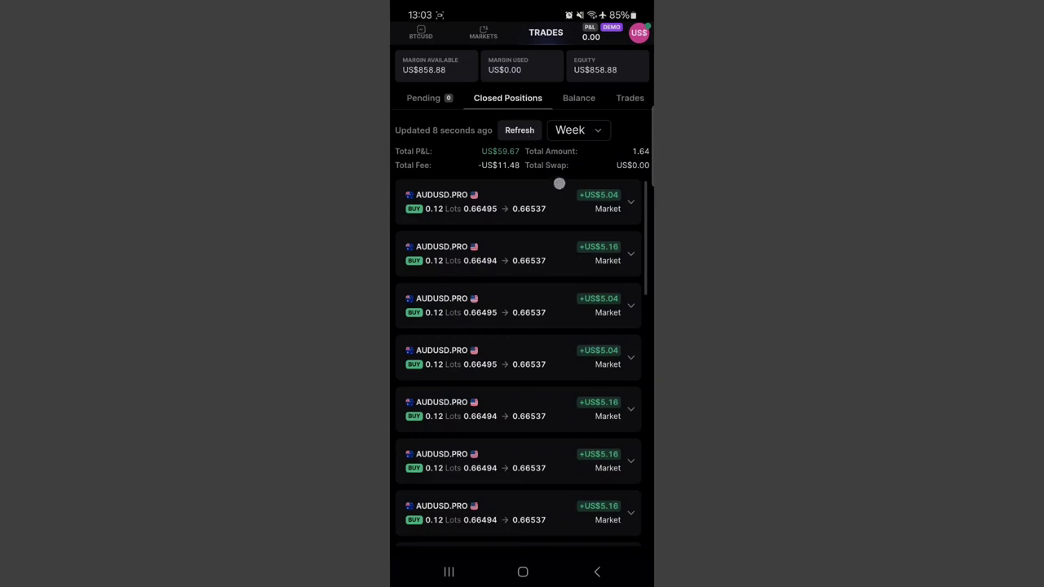
{"action": "left_click", "coordinate": [510, 126]}
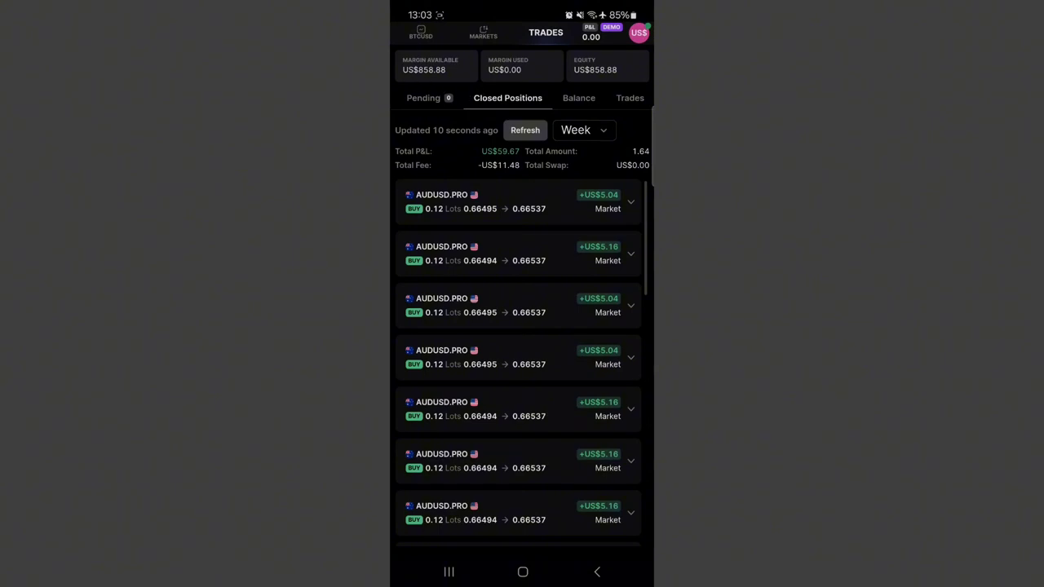
View the balance history and the week's executed trades, and return to the BTCUSD chart
{"action": "left_click", "coordinate": [578, 98]}
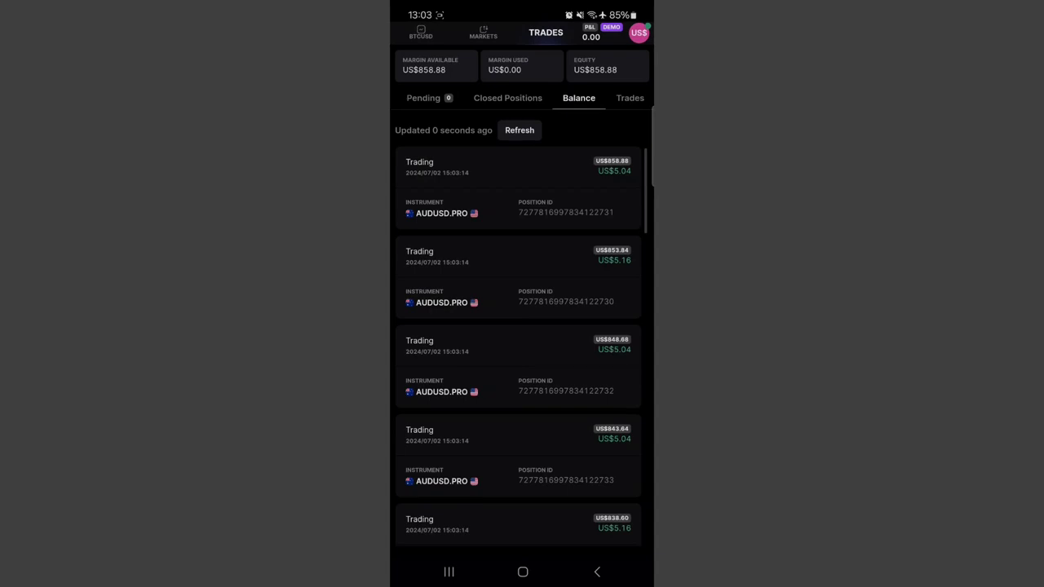
{"action": "left_click", "coordinate": [624, 99]}
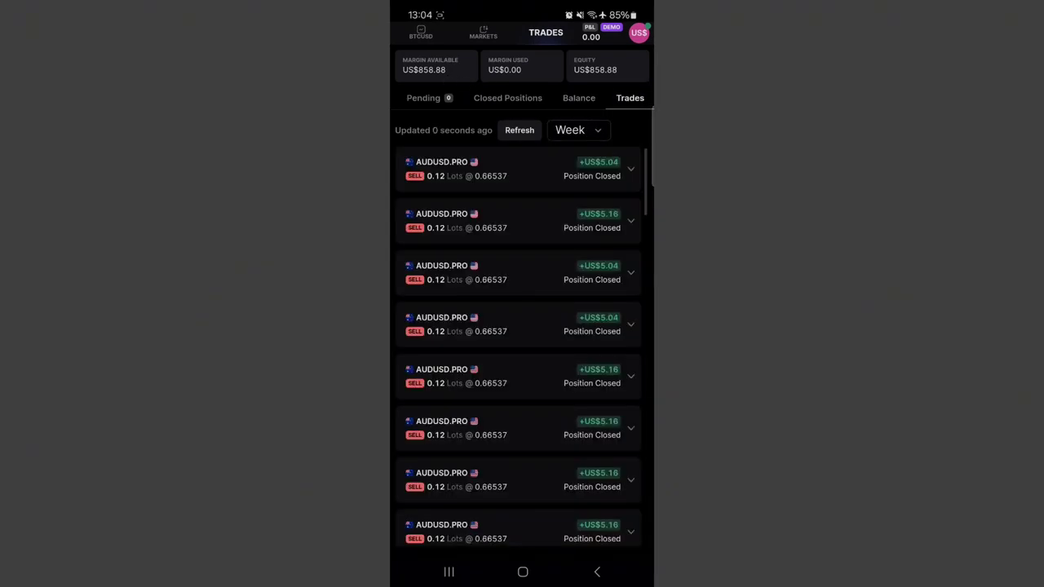
{"action": "left_click", "coordinate": [421, 33]}
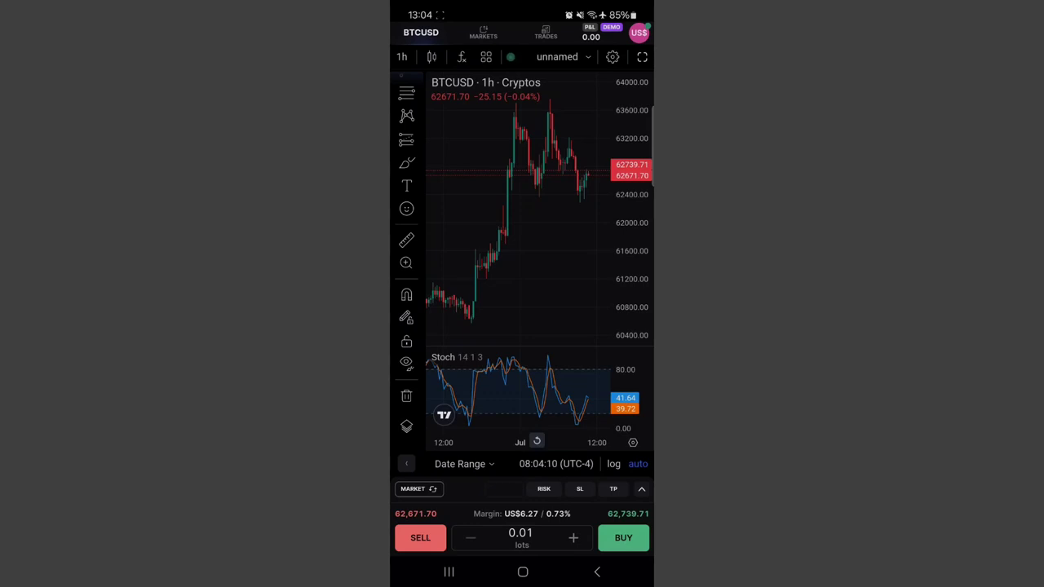